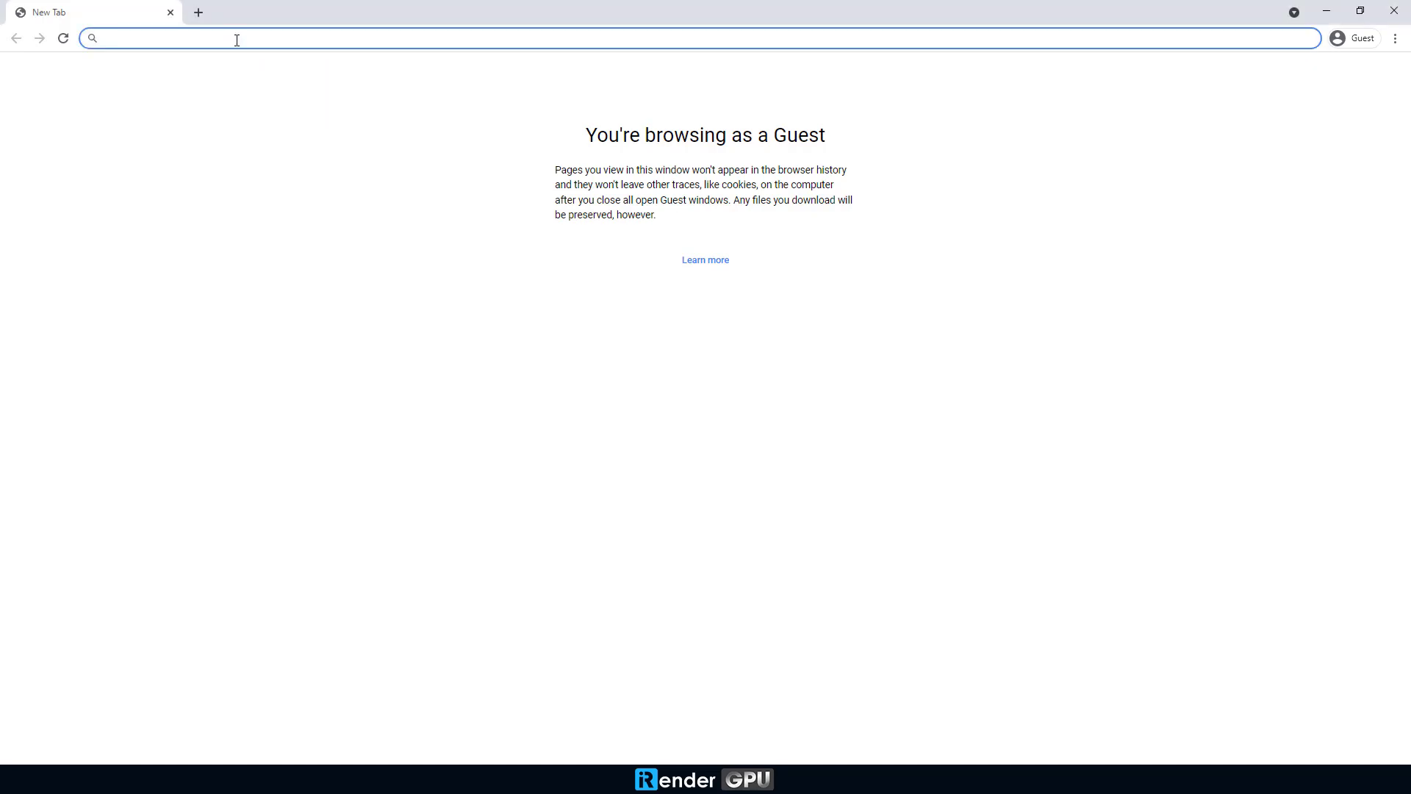
Step: Load irendering.net in Chrome and reach the iRender registration form
text(iénder)
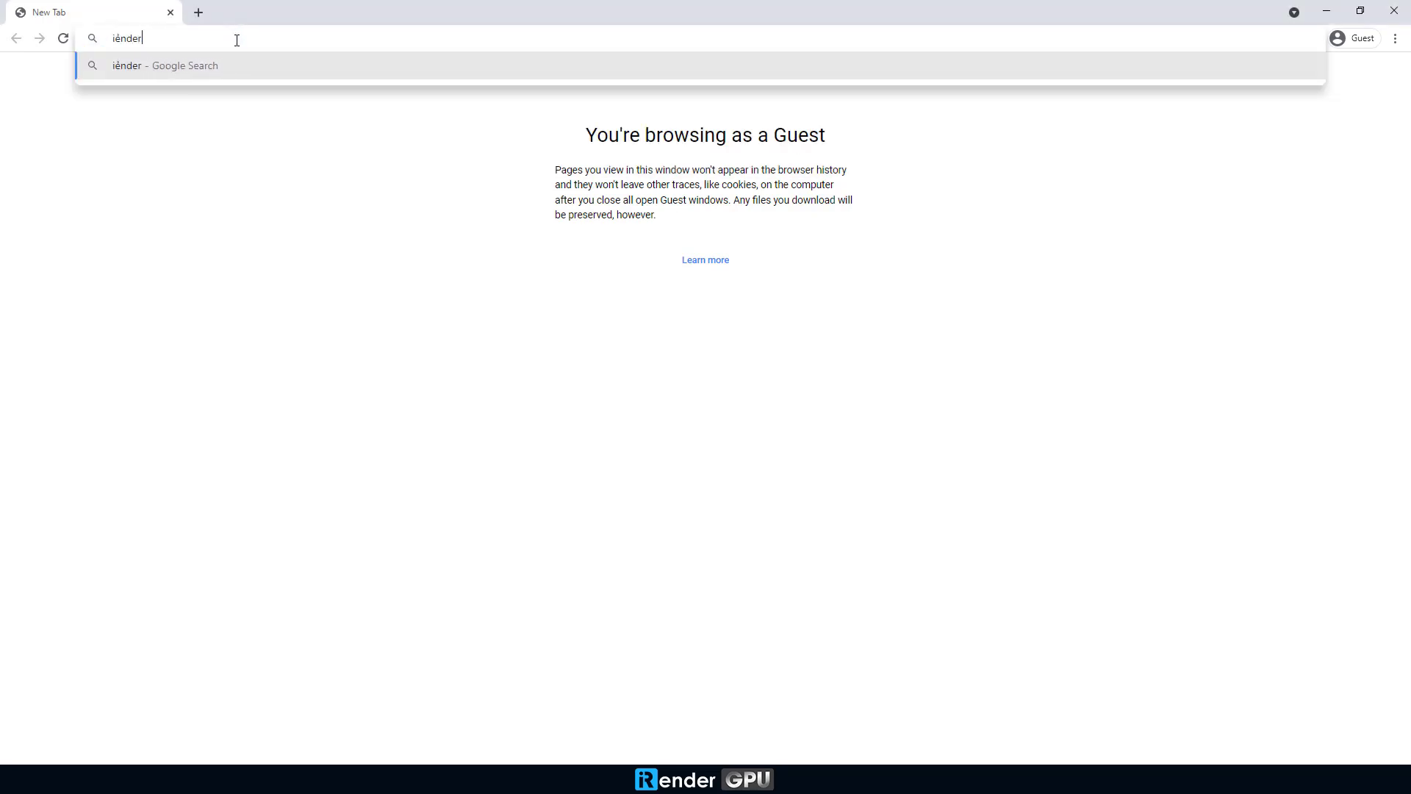
text(ing.net)
click(202, 65)
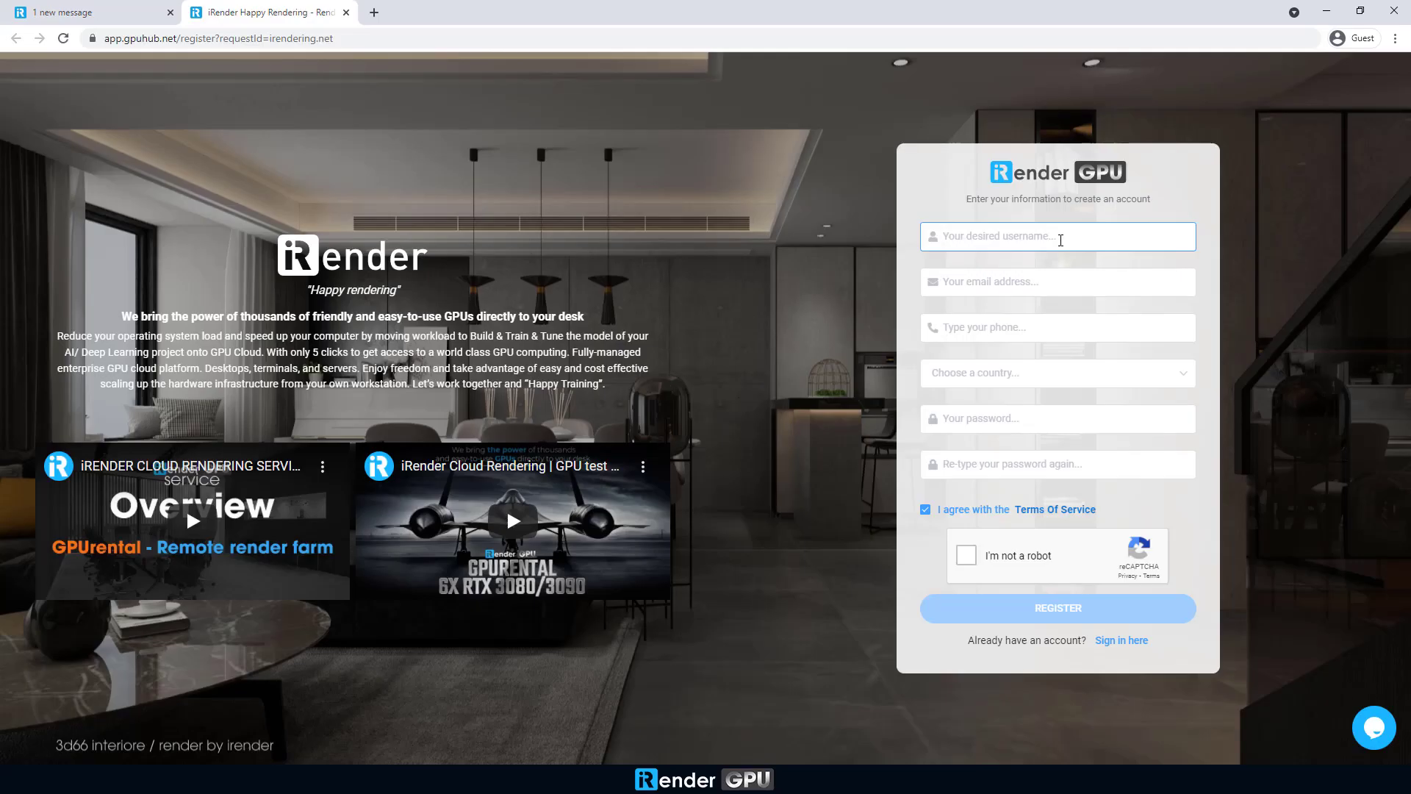
Step: Enter a username, e-mail, phone number and Australia as the country in the Register form
text(david2021)
click(1055, 282)
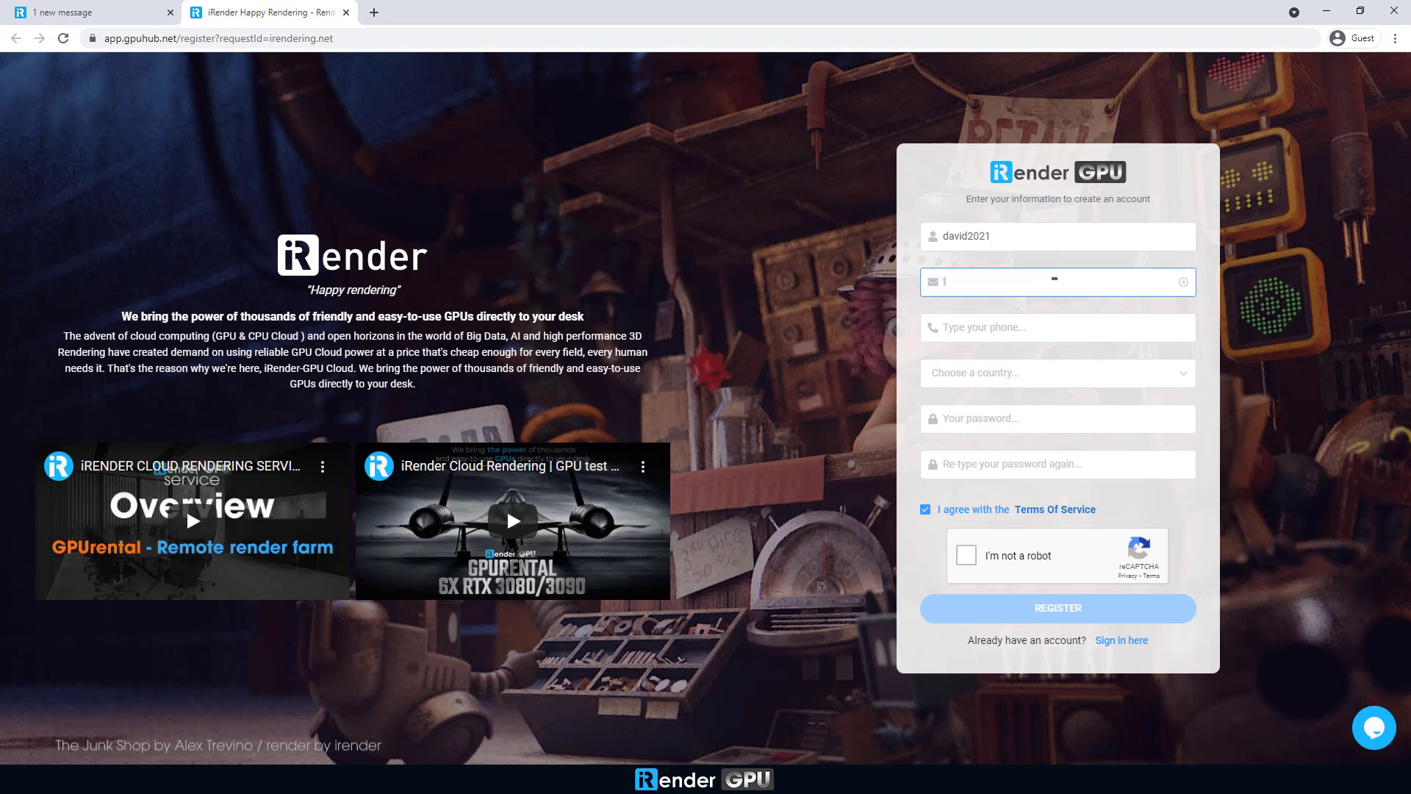
key(Tab)
text(0911111)
click(1049, 374)
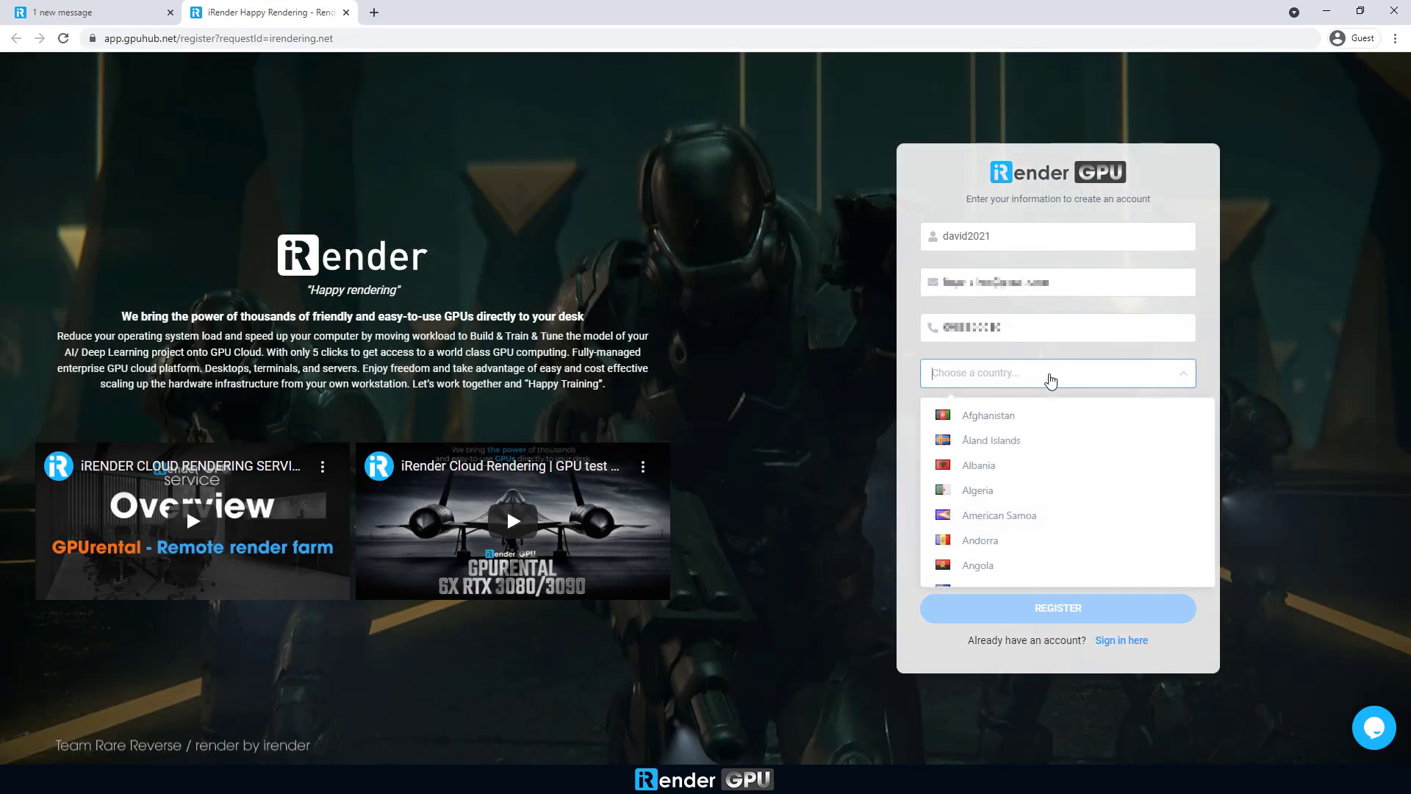
text(Australia)
key(Return)
Step: Set and confirm the account password, pass the reCAPTCHA and submit the registration
click(994, 414)
text(12345678)
key(Tab)
text(12345678)
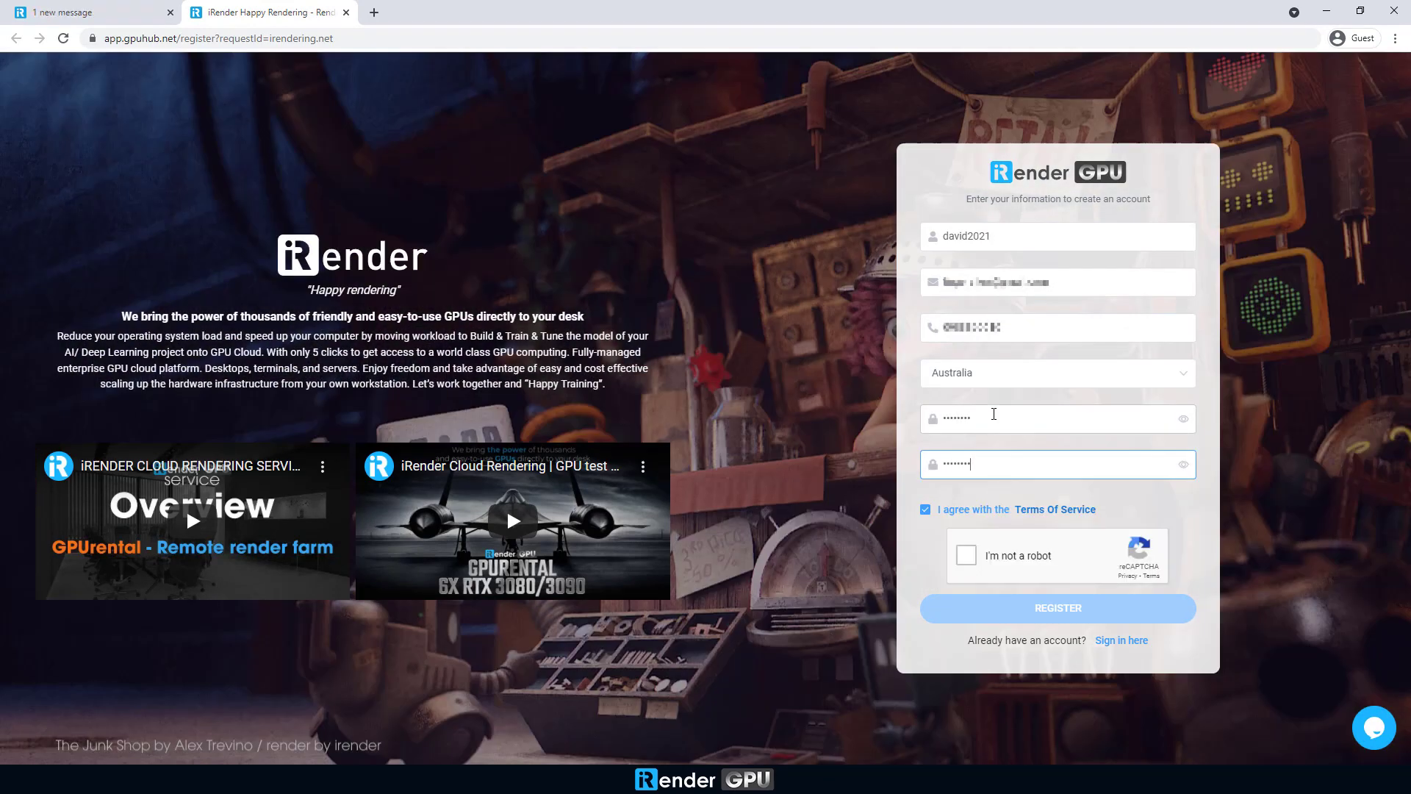
click(966, 555)
click(1063, 609)
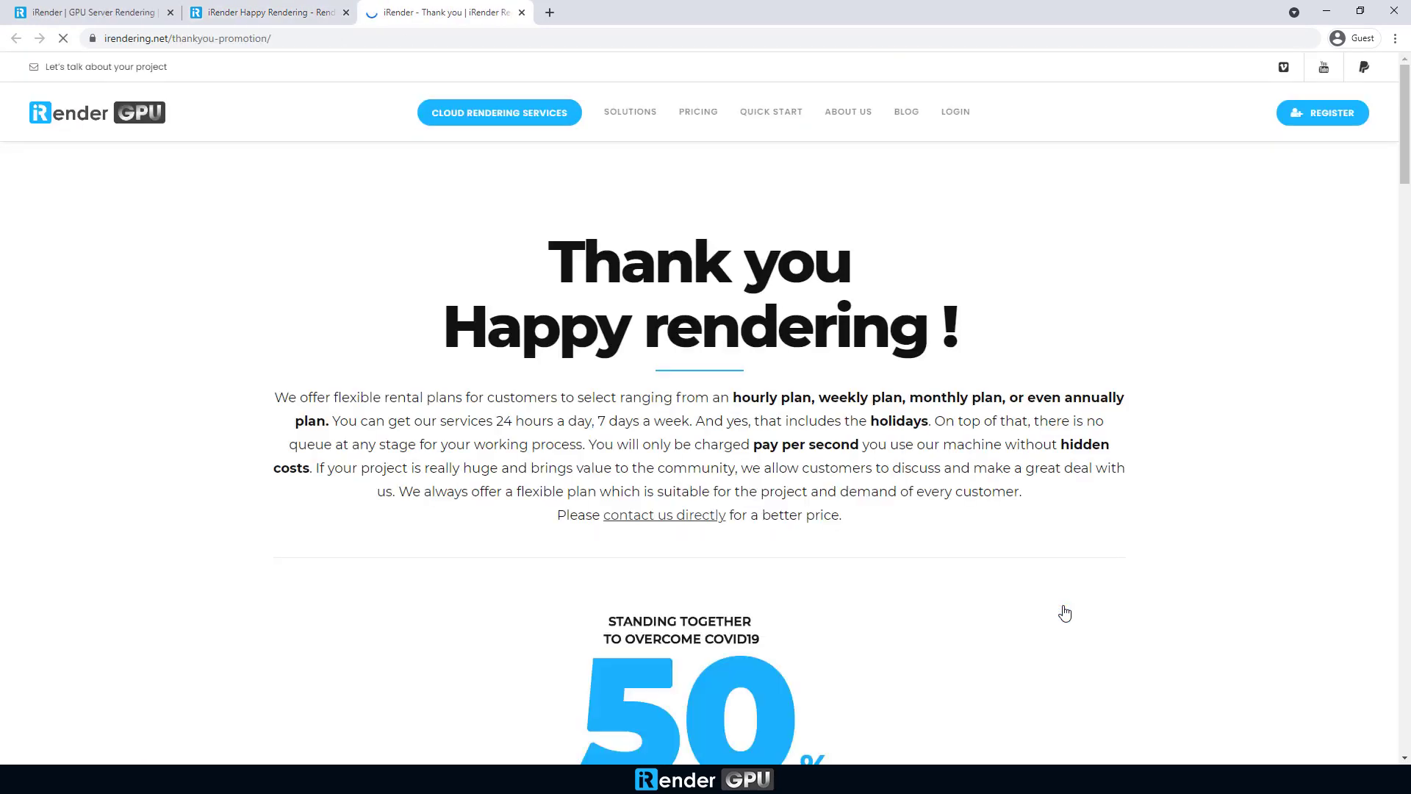
Step: Activate the account from the verification email and log in after the reCAPTCHA check
scroll(1066, 611, down, 5)
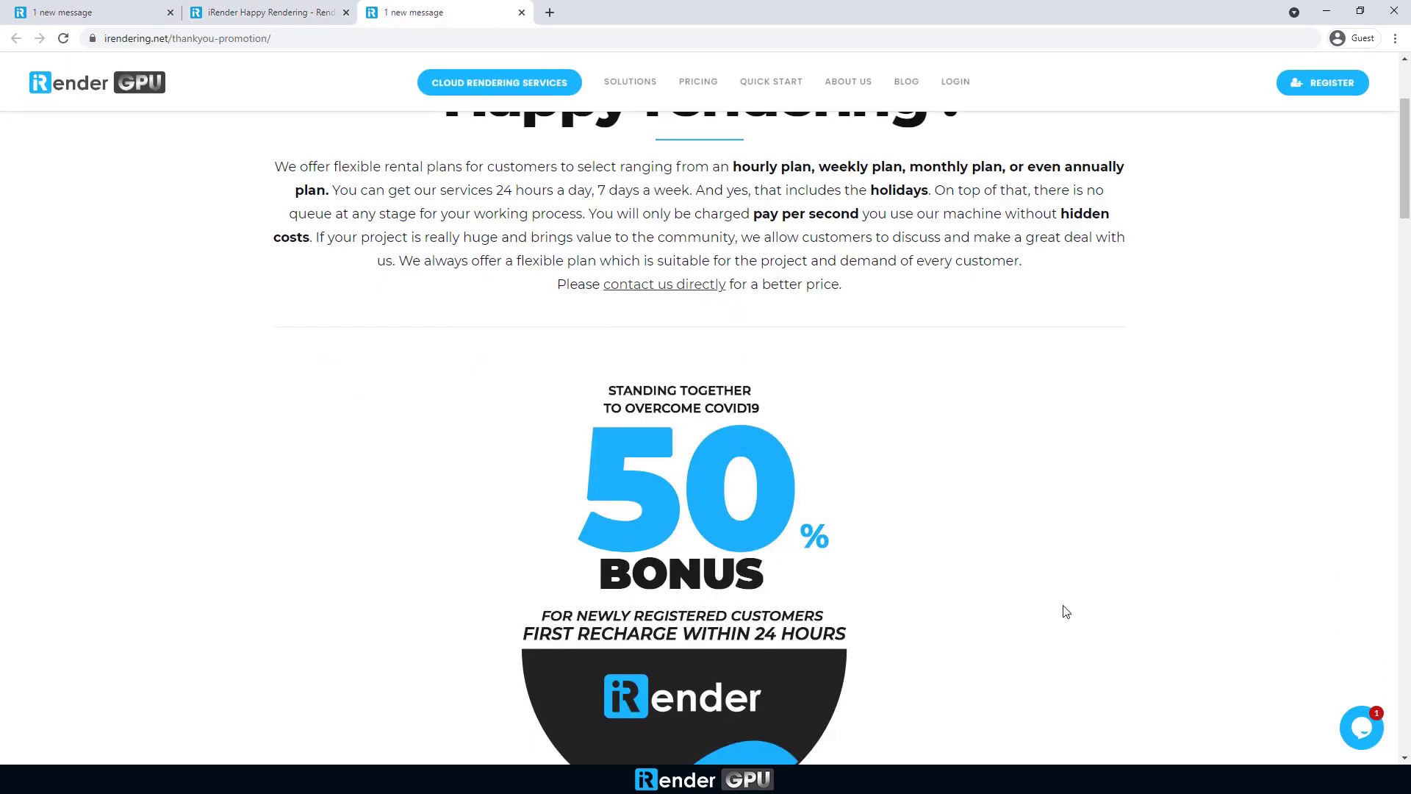
scroll(1066, 611, up, 4)
scroll(1066, 612, up, 2)
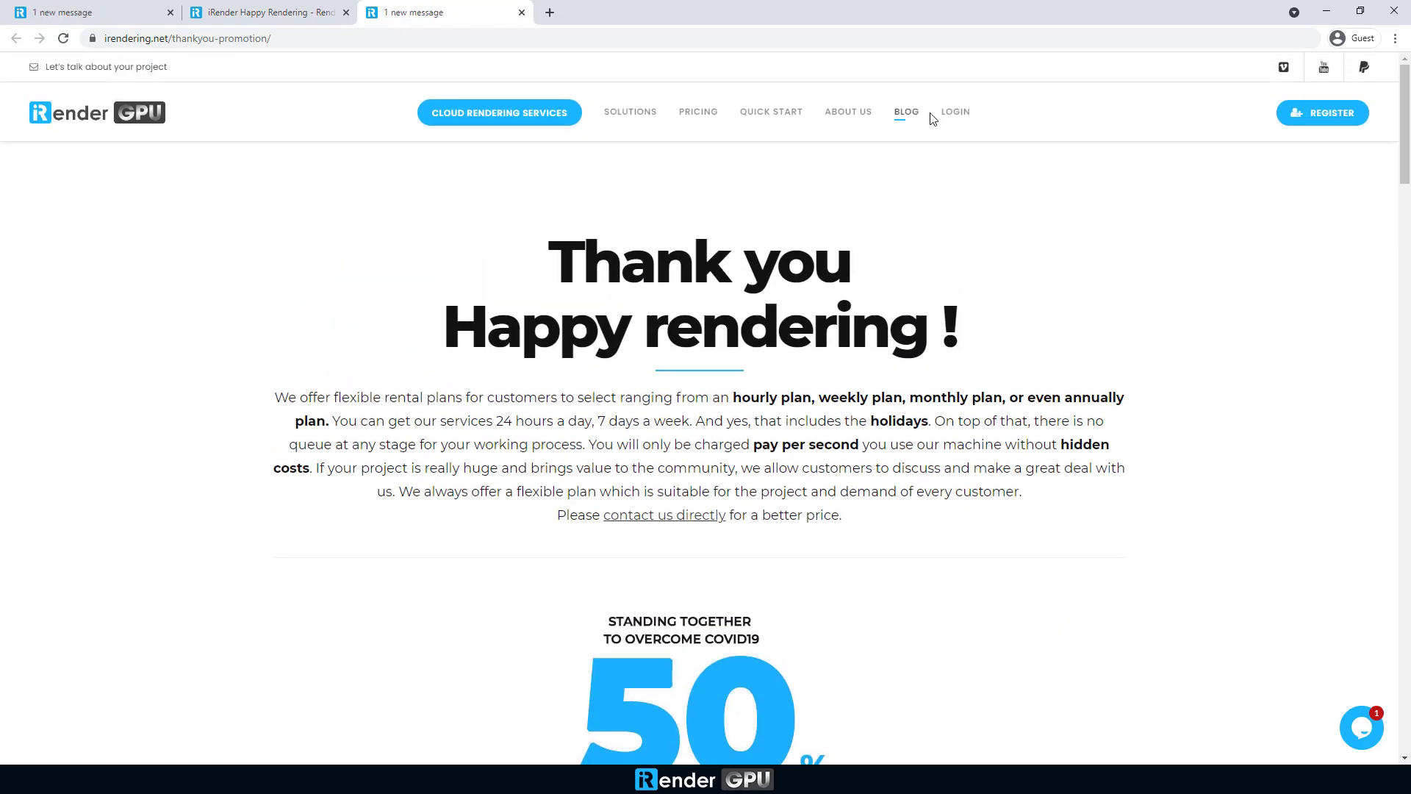
click(955, 111)
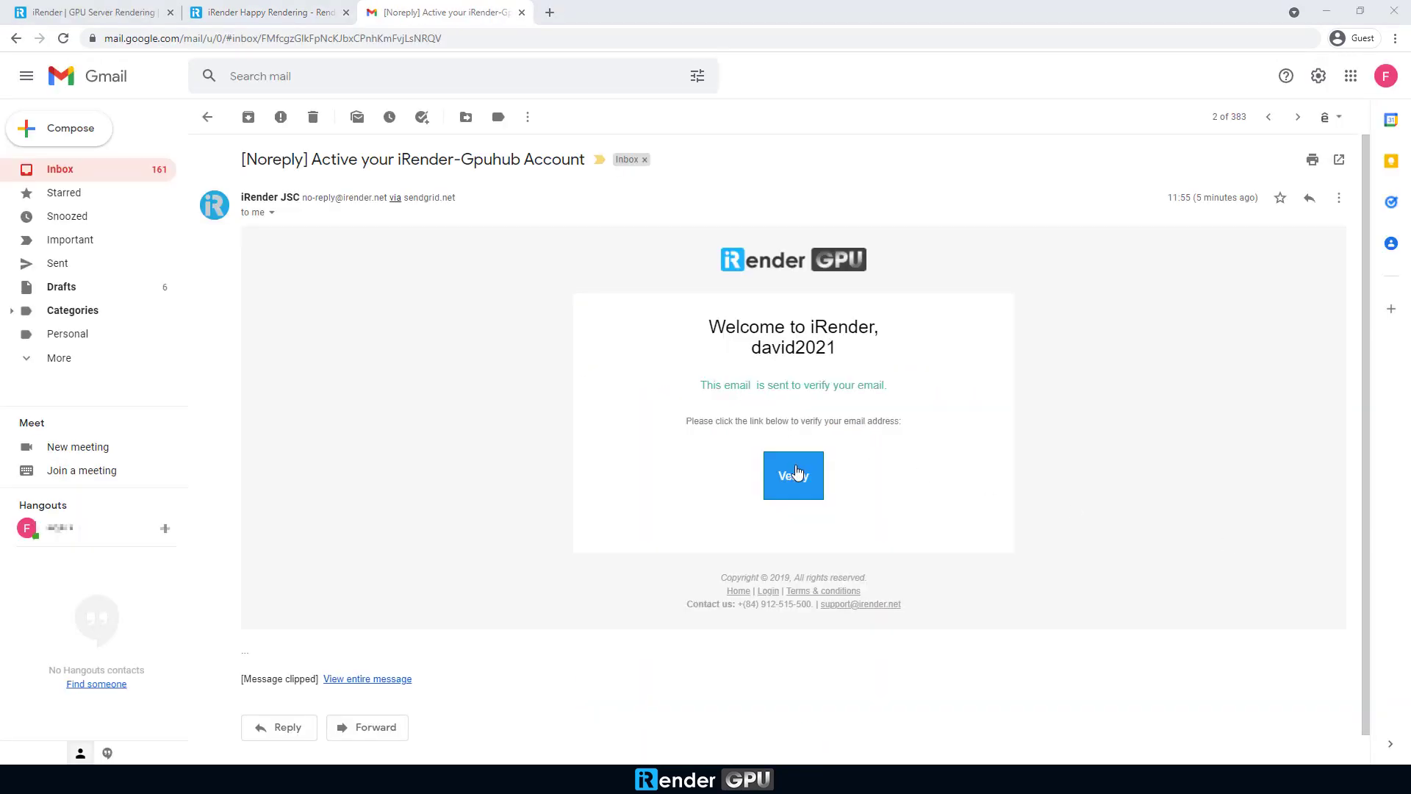
click(796, 474)
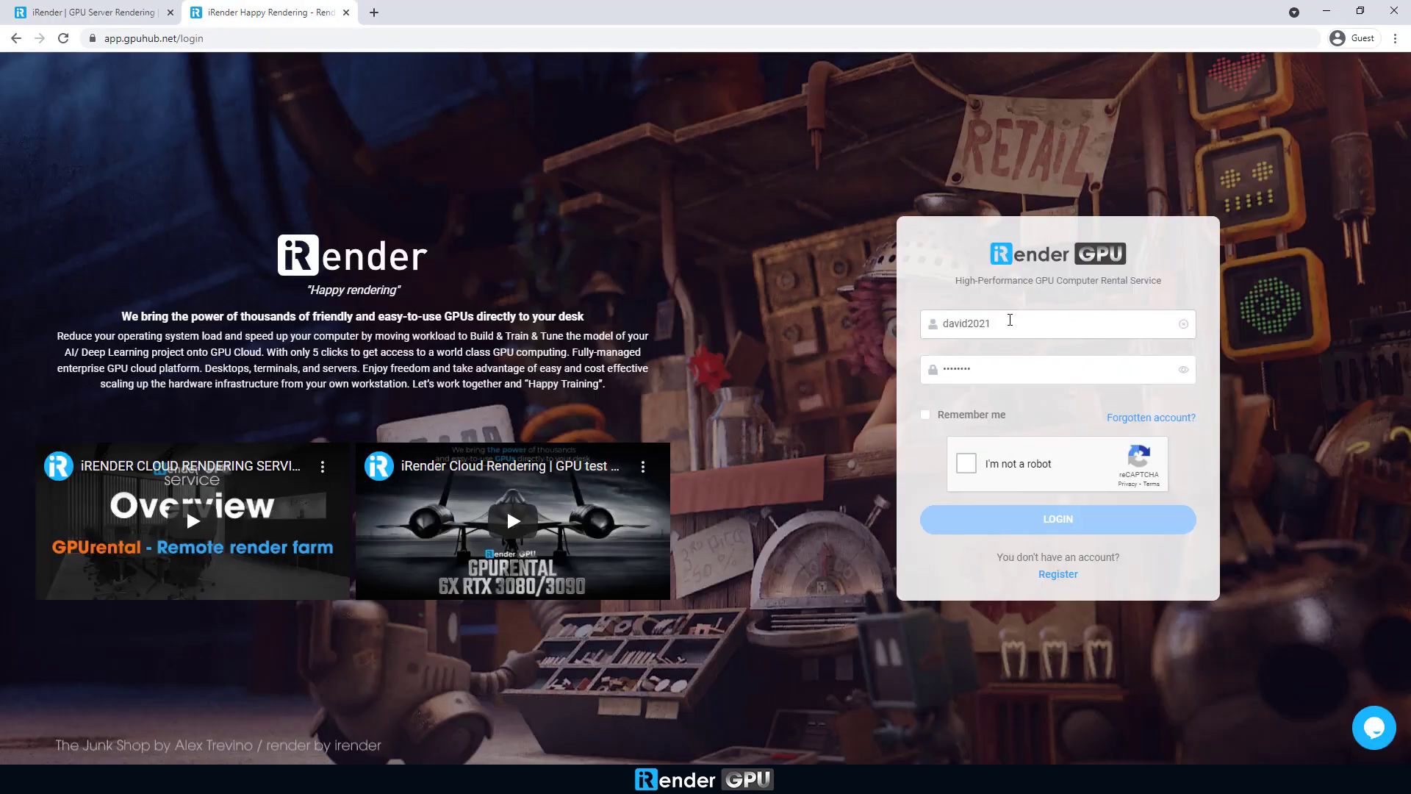
click(967, 463)
click(1059, 520)
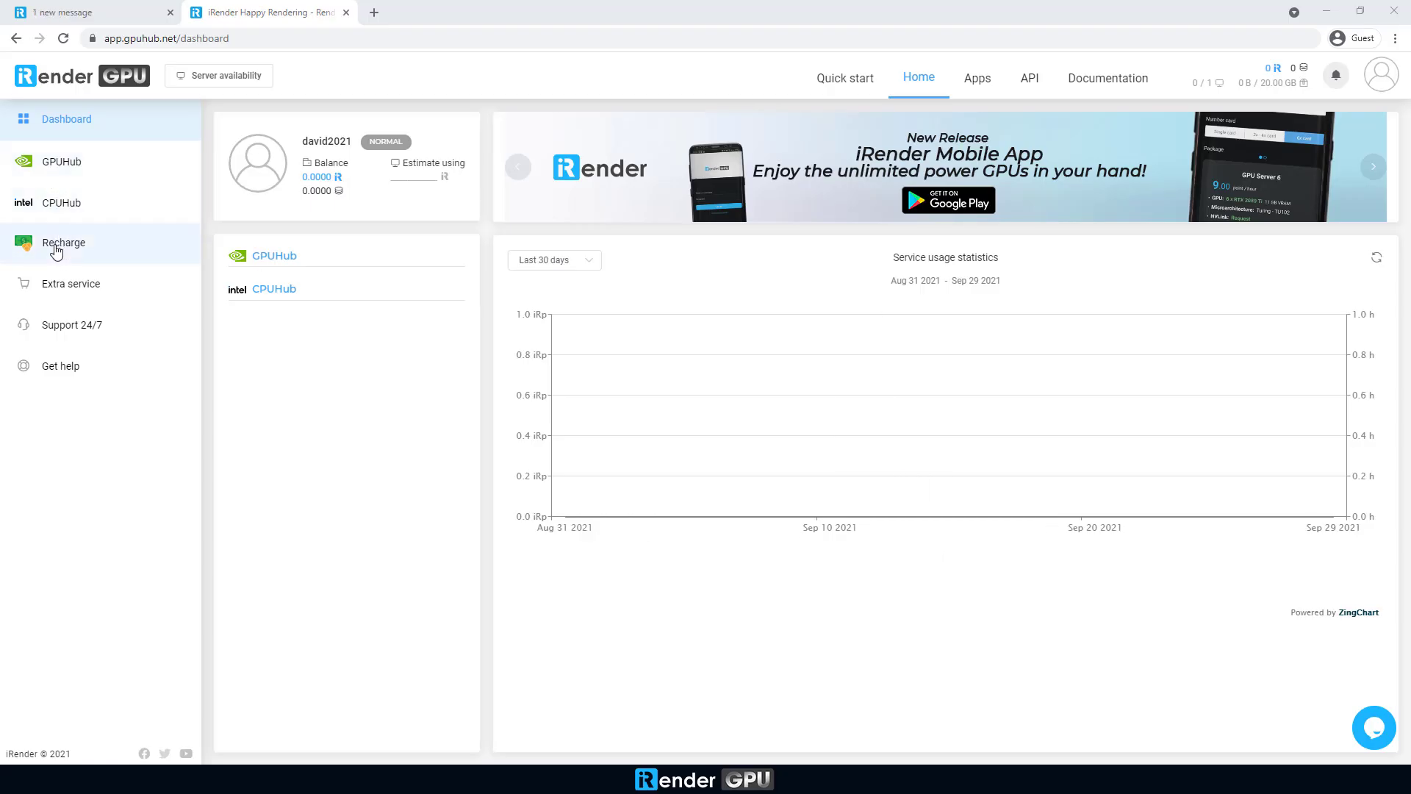
Step: Start a recharge and compare the $230, $575, $1150 and $1500 amounts
click(56, 251)
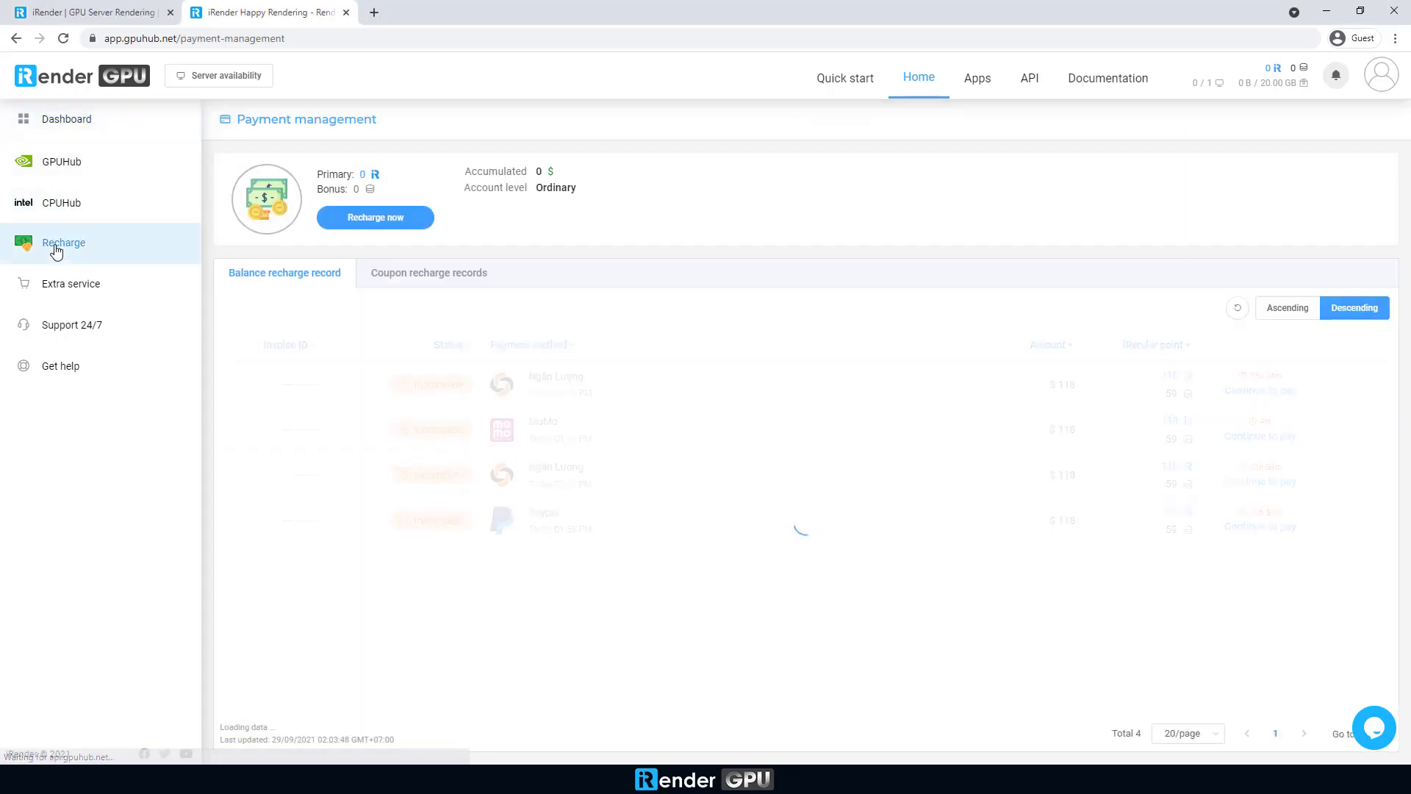
click(359, 223)
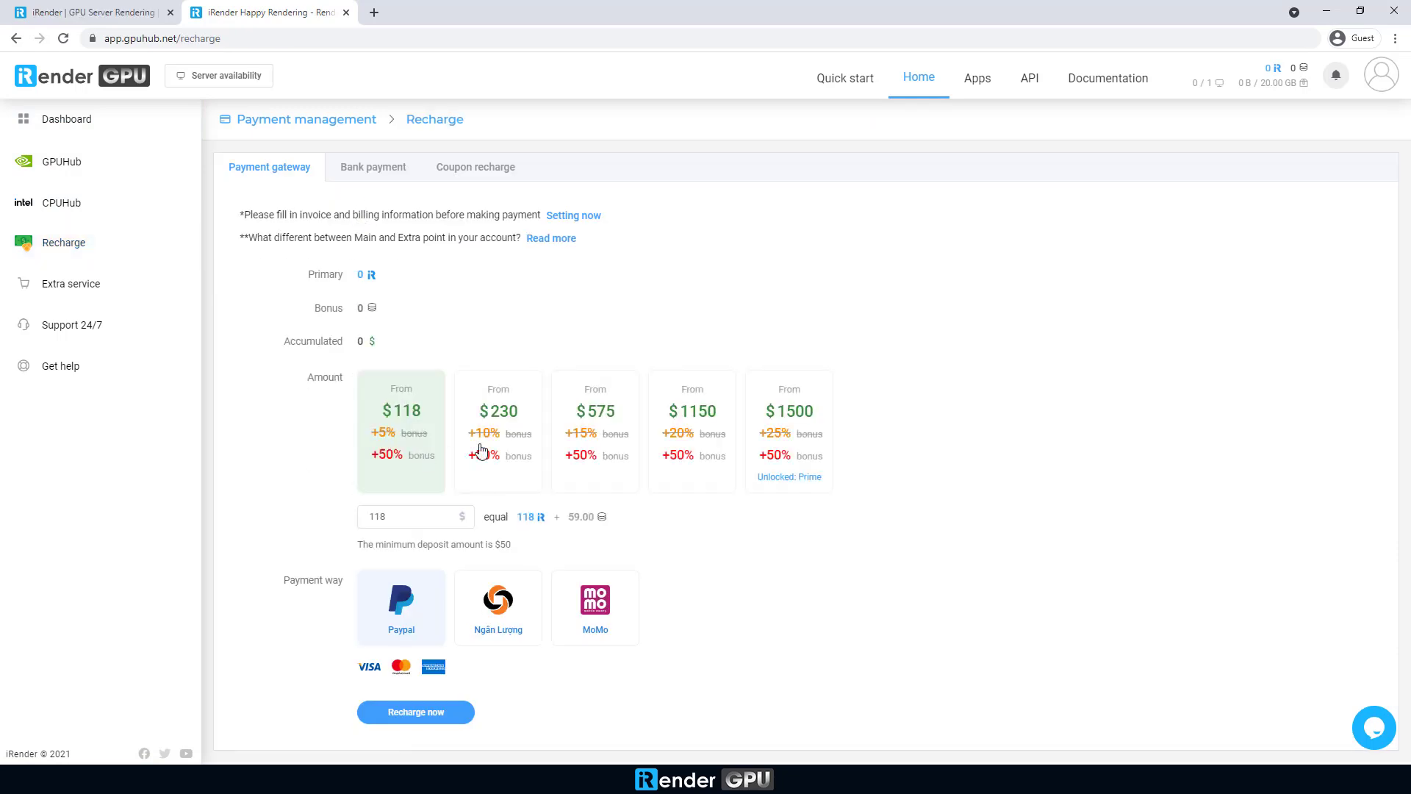
click(519, 435)
click(581, 432)
click(692, 432)
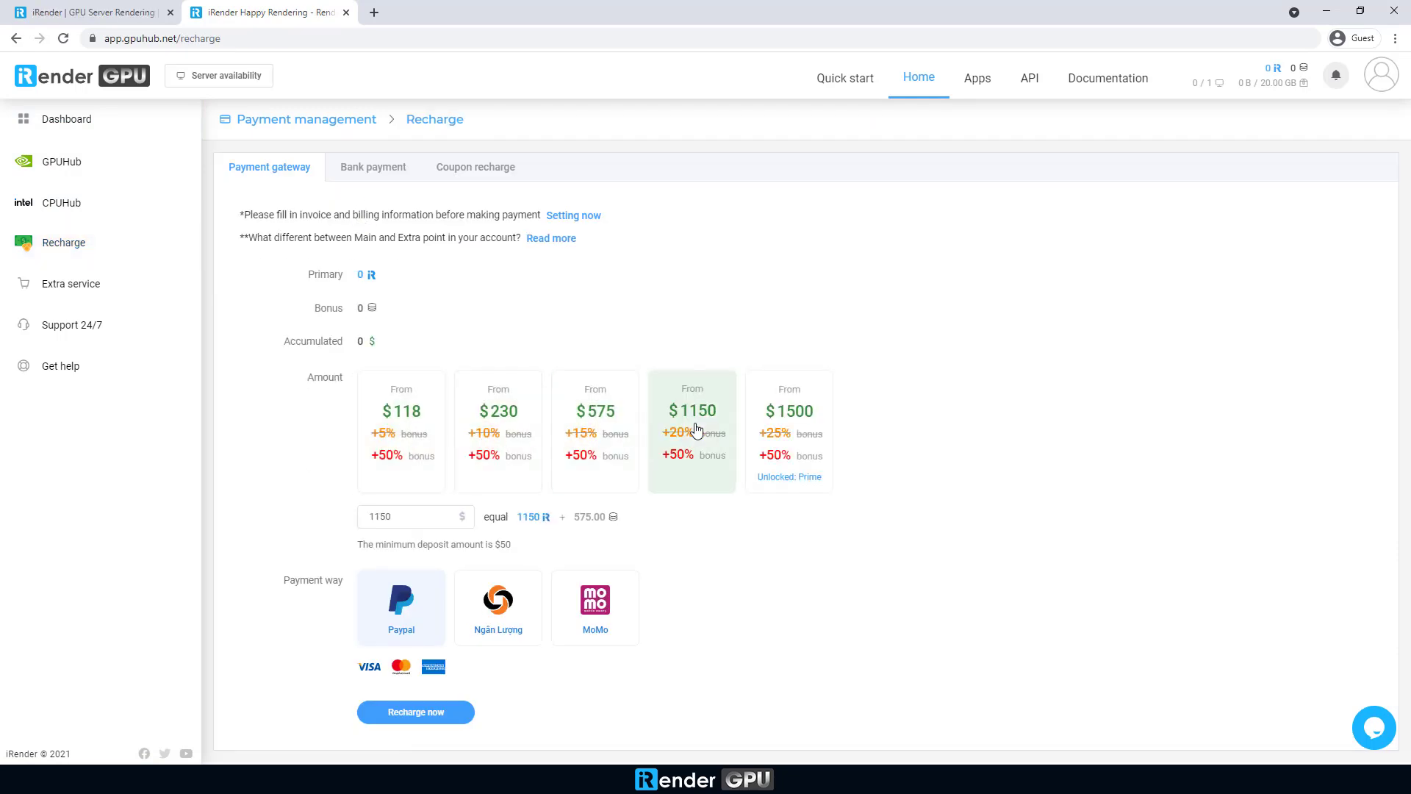
click(793, 426)
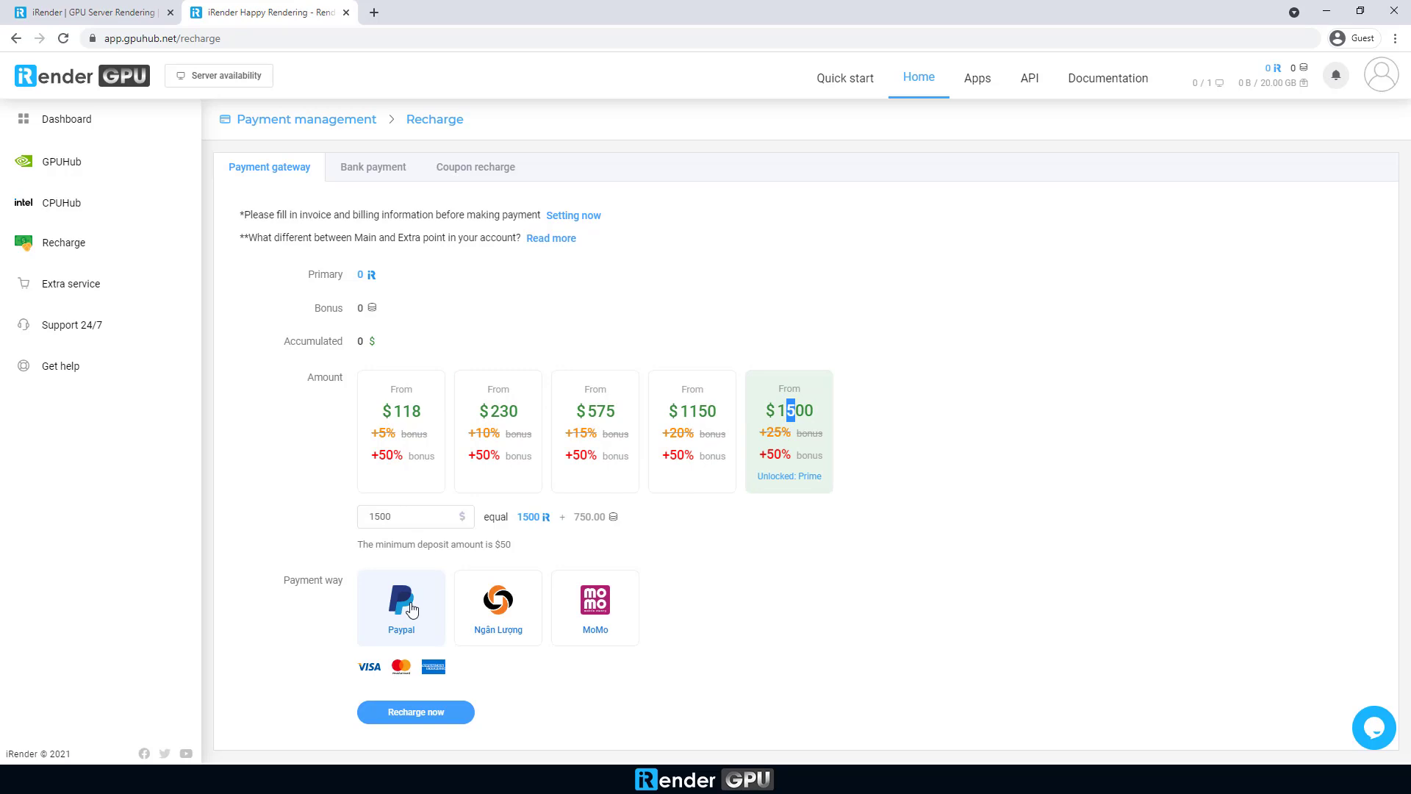
Step: Review the Ngân Lượng, MoMo, bank transfer and coupon options, then pay via the gateway
click(500, 606)
click(571, 610)
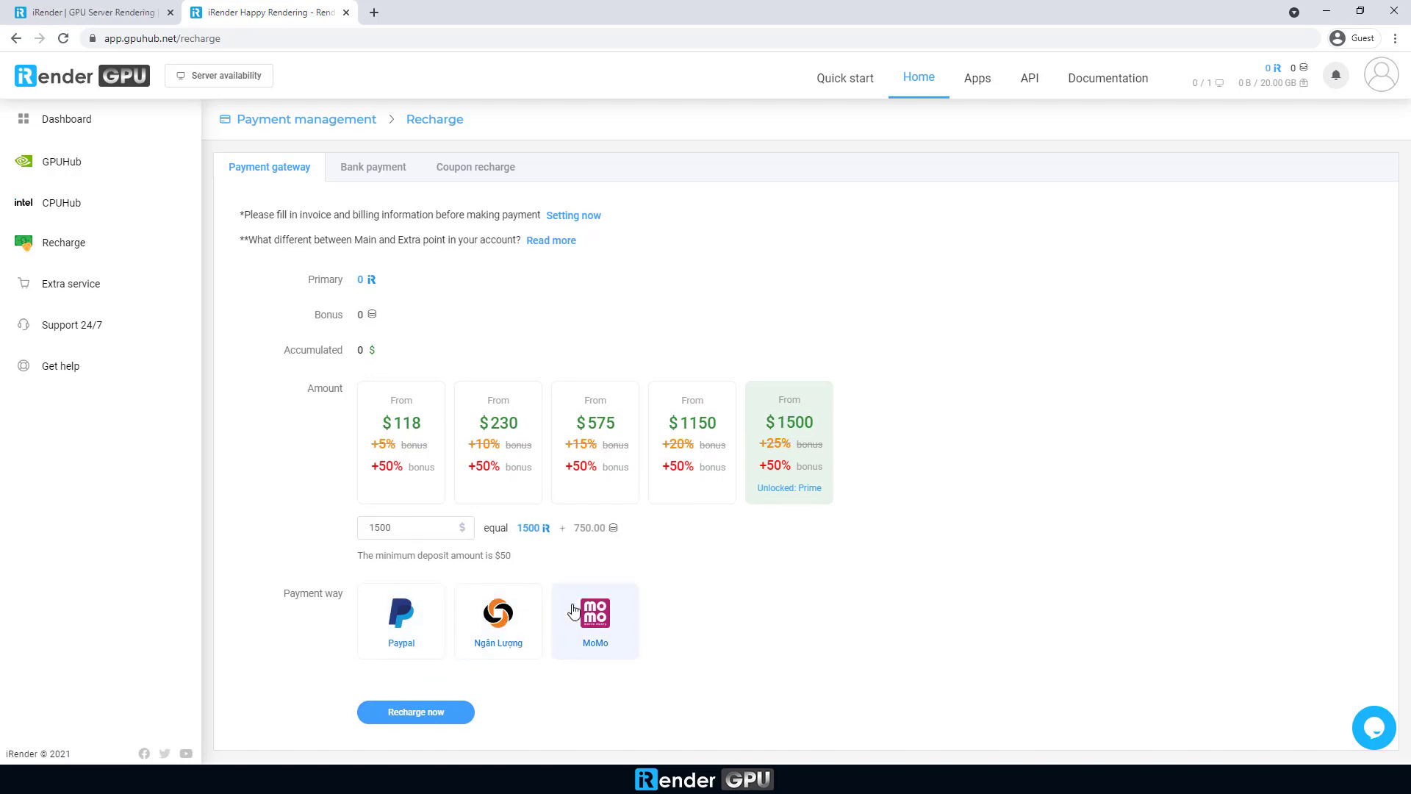
click(361, 175)
double_click(521, 439)
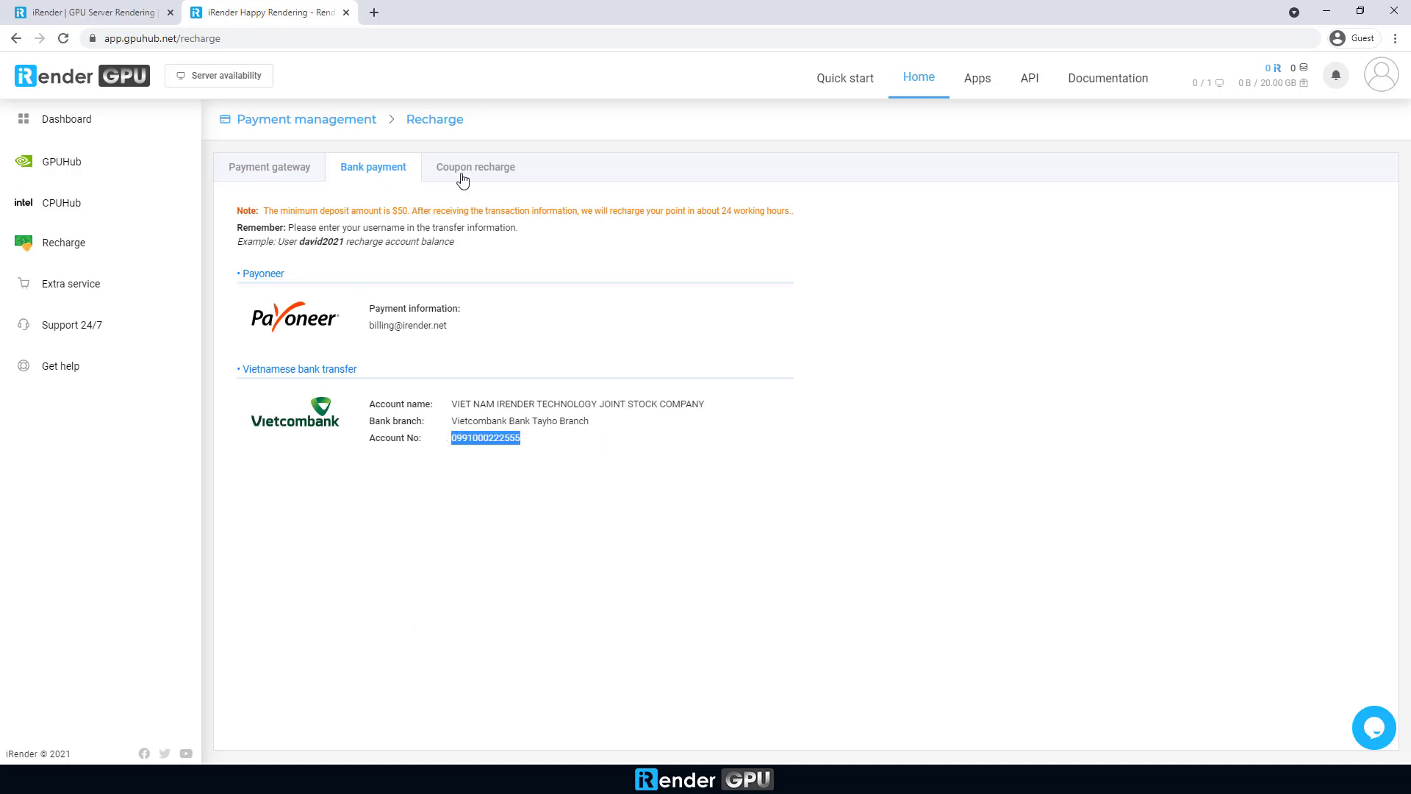
click(451, 168)
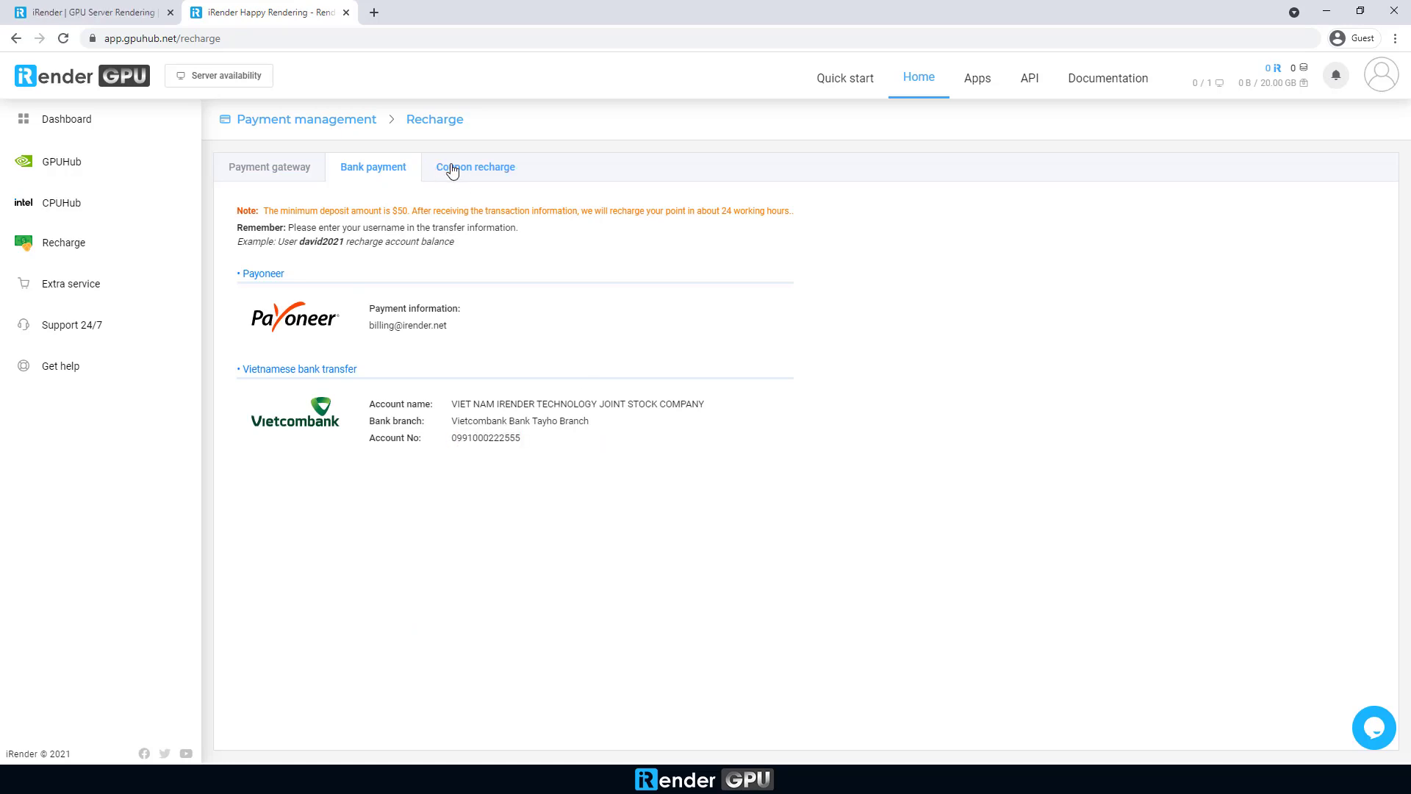
click(279, 176)
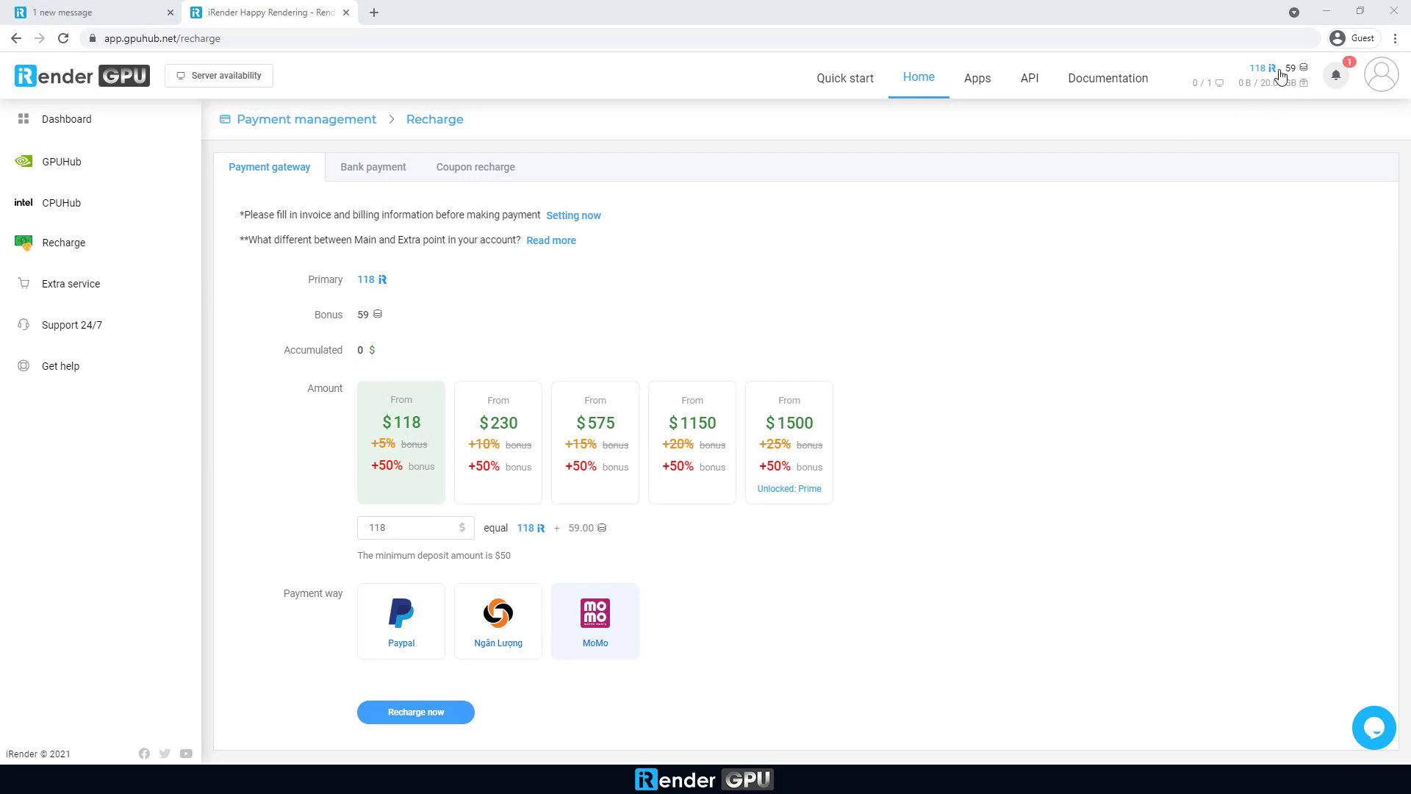
drag(1280, 74, 1247, 73)
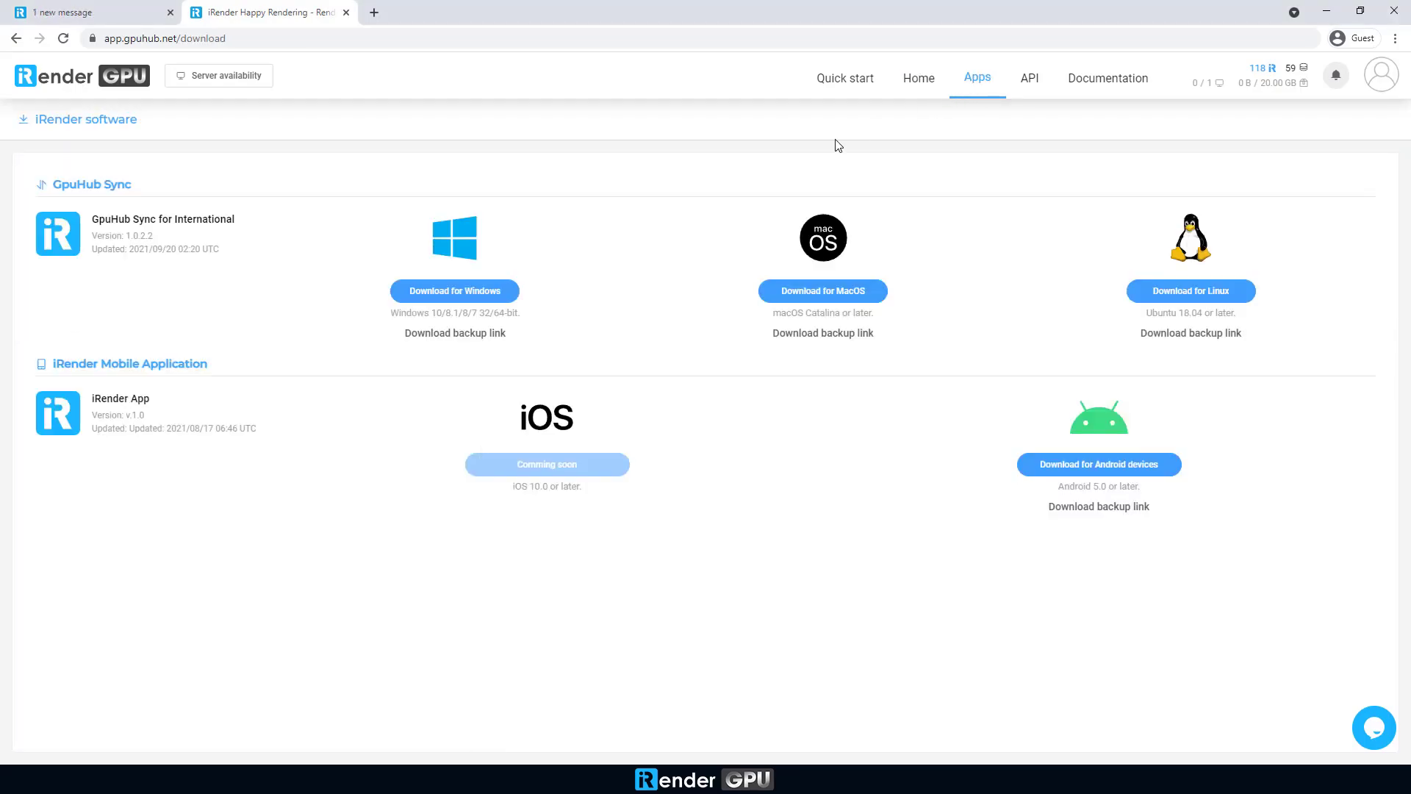
Step: Download the Windows GpuHub Sync installer, run it, accept the license and install
click(452, 298)
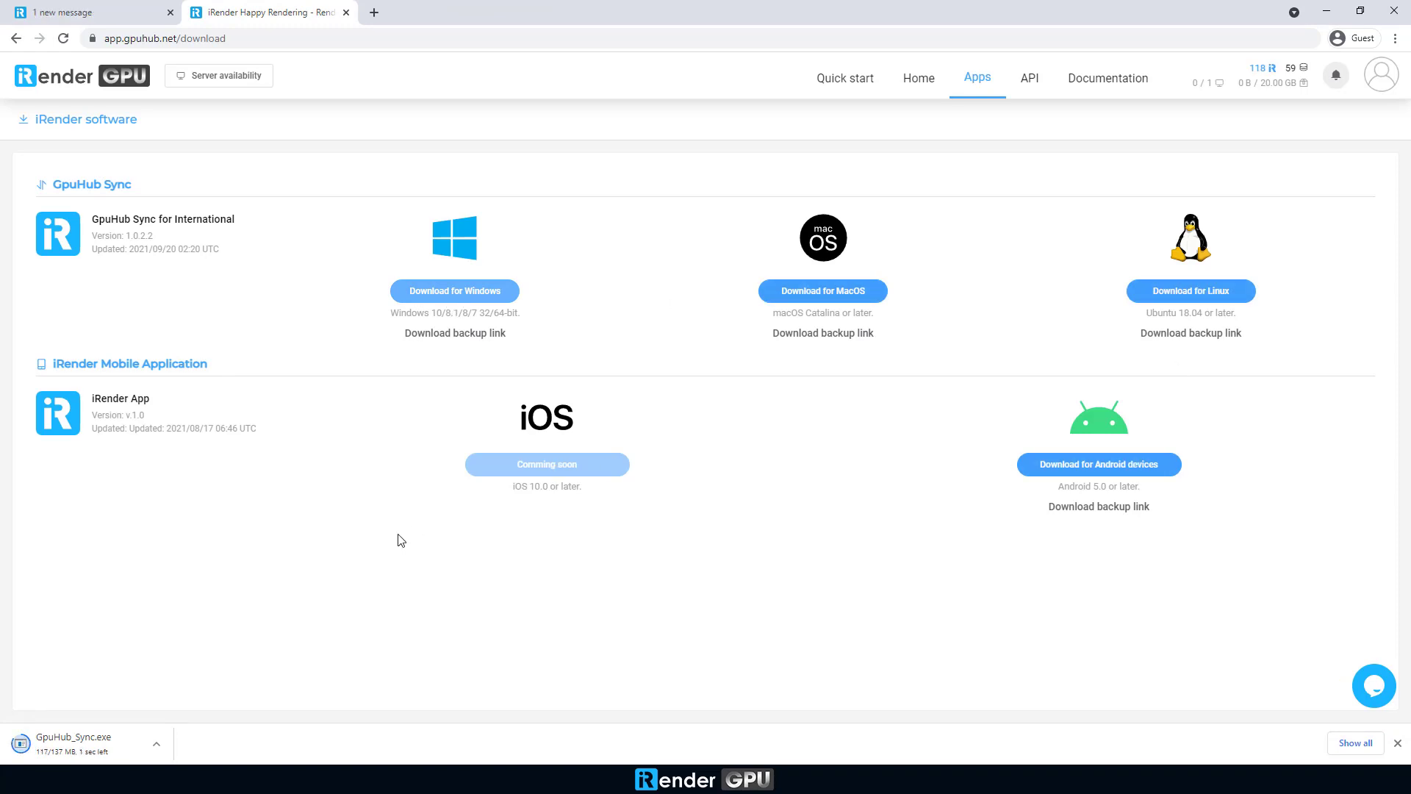
click(157, 744)
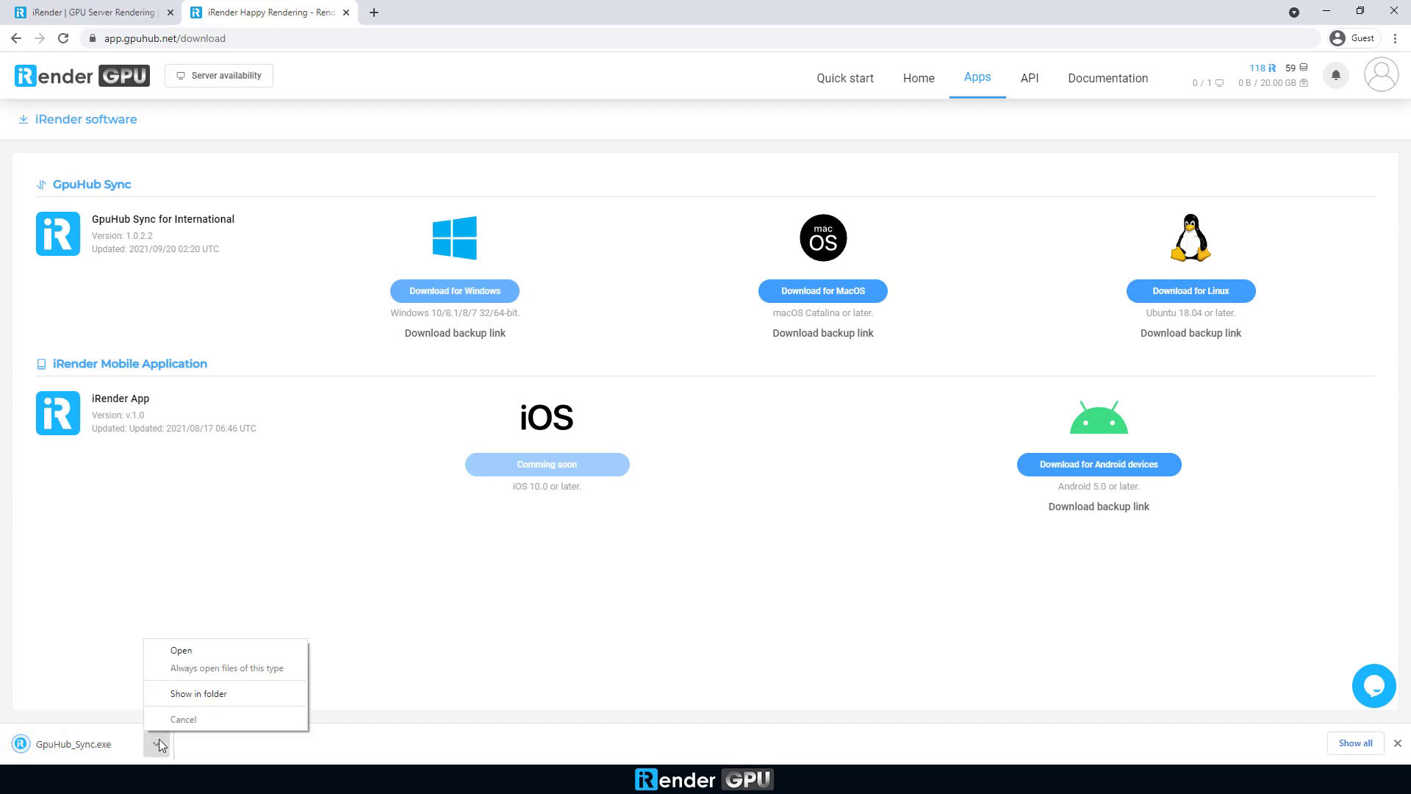
click(184, 650)
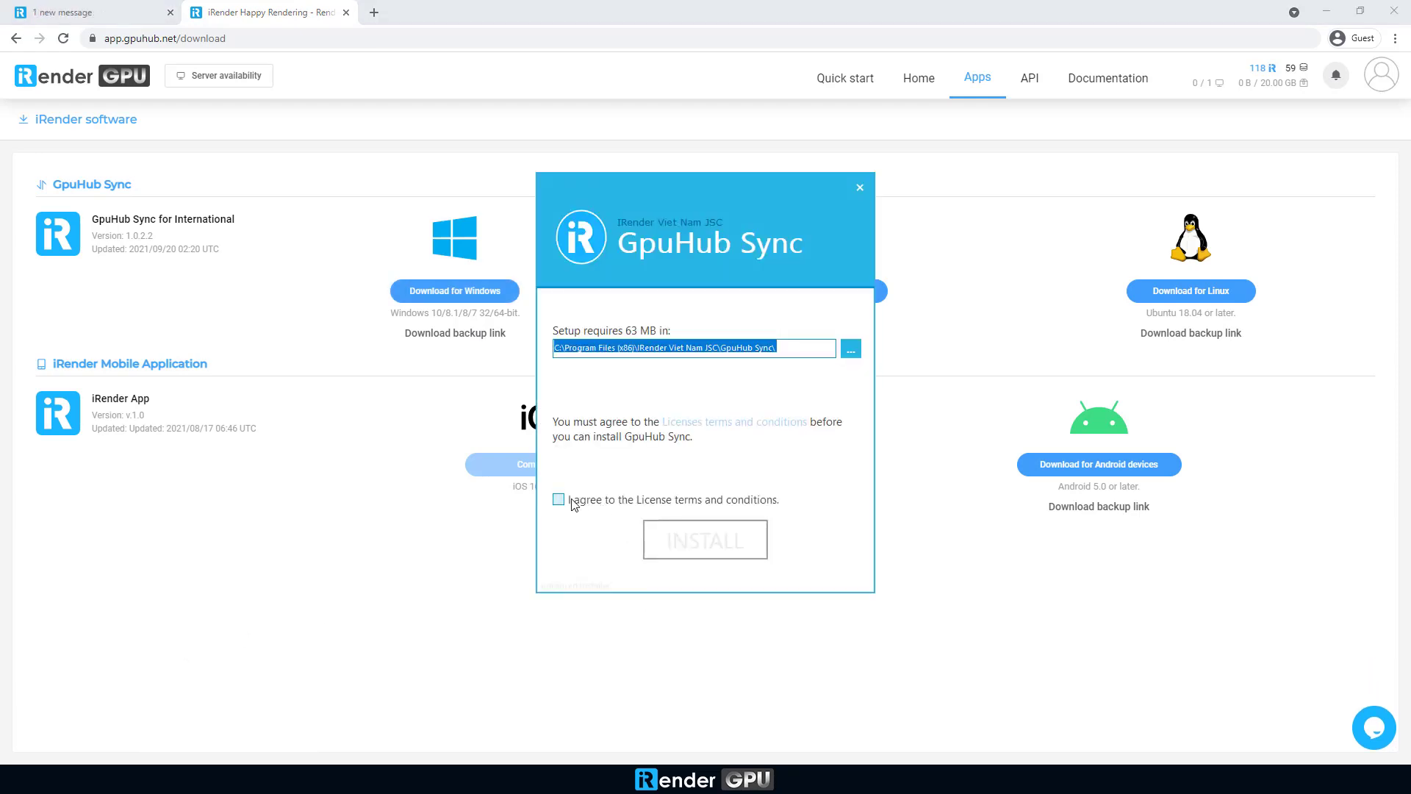
click(573, 503)
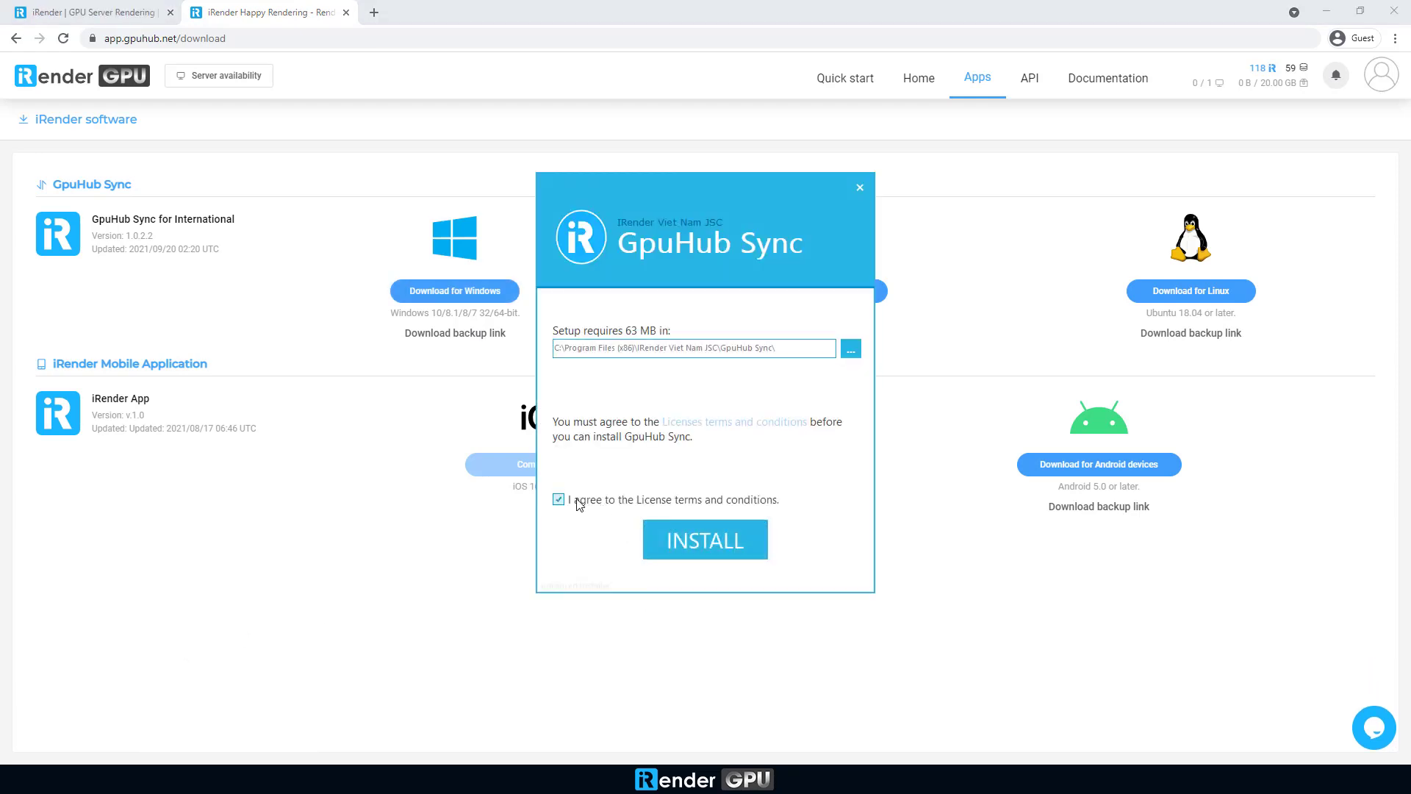
click(702, 540)
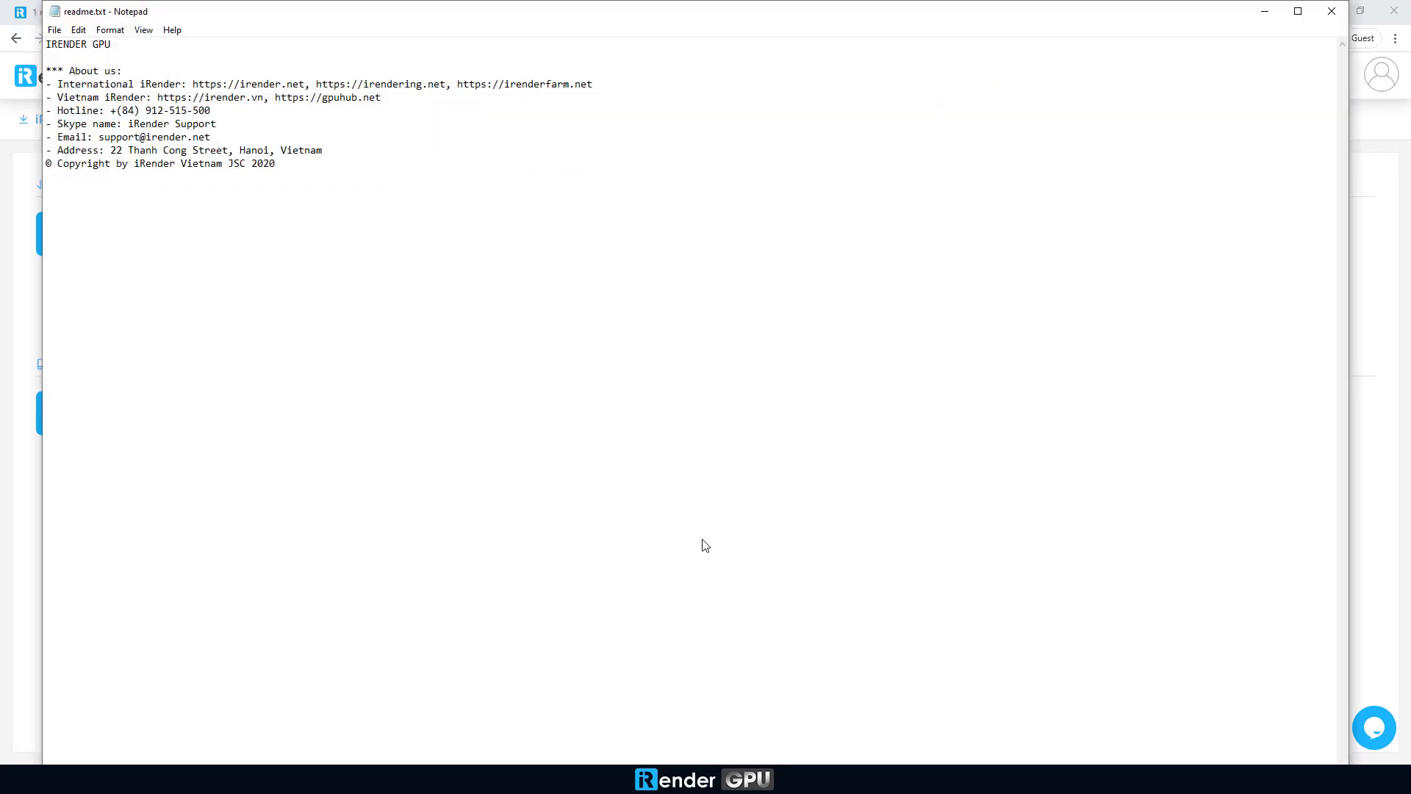
Step: Log in to GpuHub Sync and drag the desktop File_A folder into Your Storage (Z:)
text(david2021)
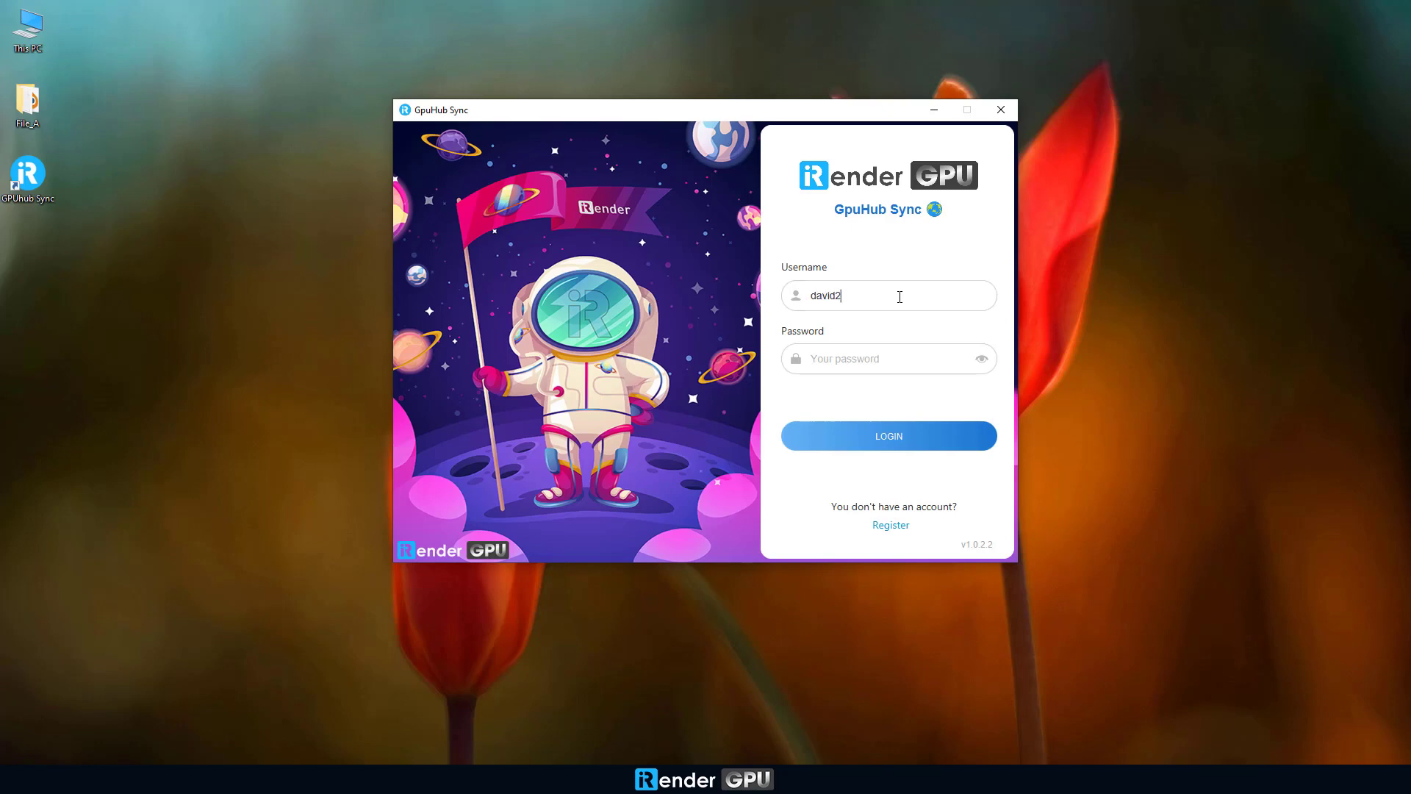
click(909, 436)
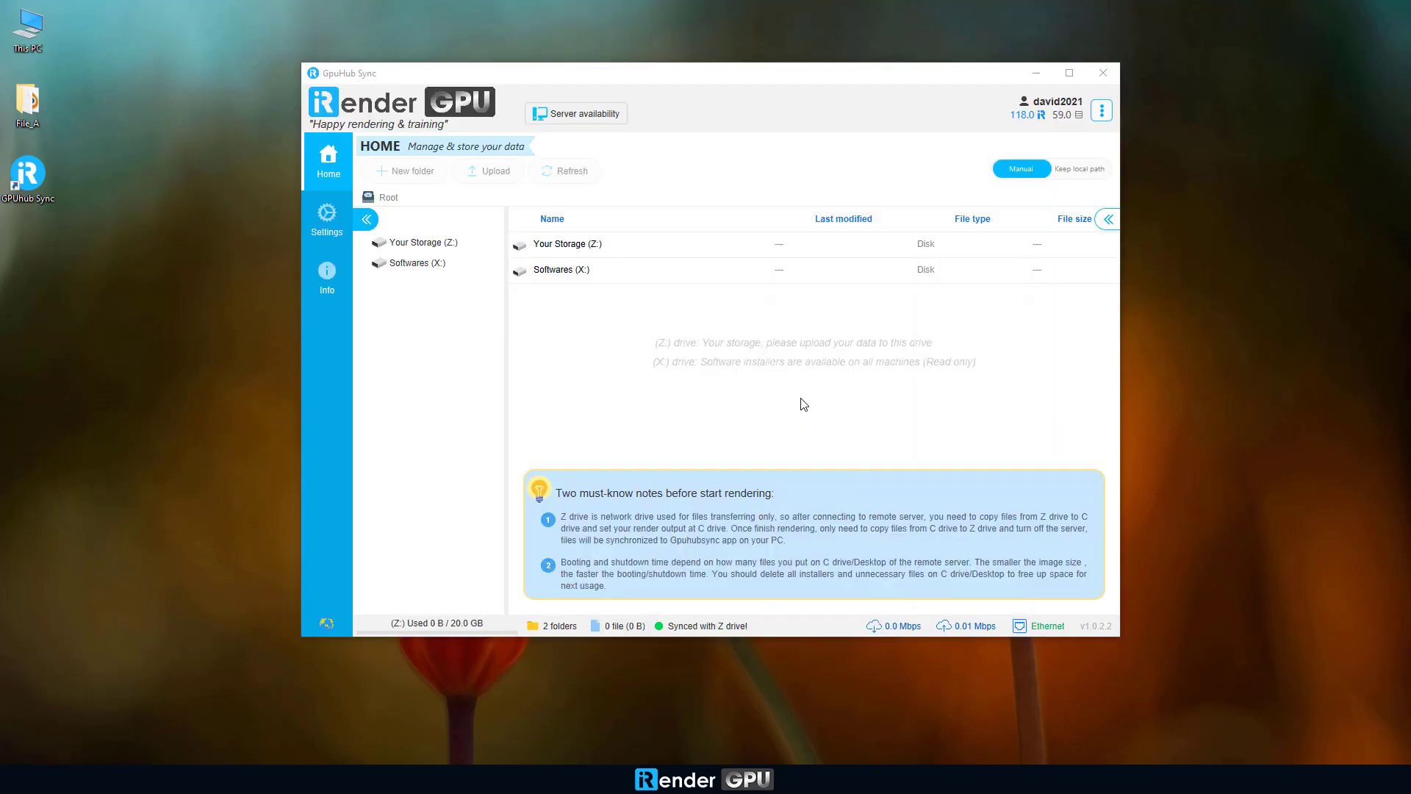
click(416, 243)
right_click(21, 112)
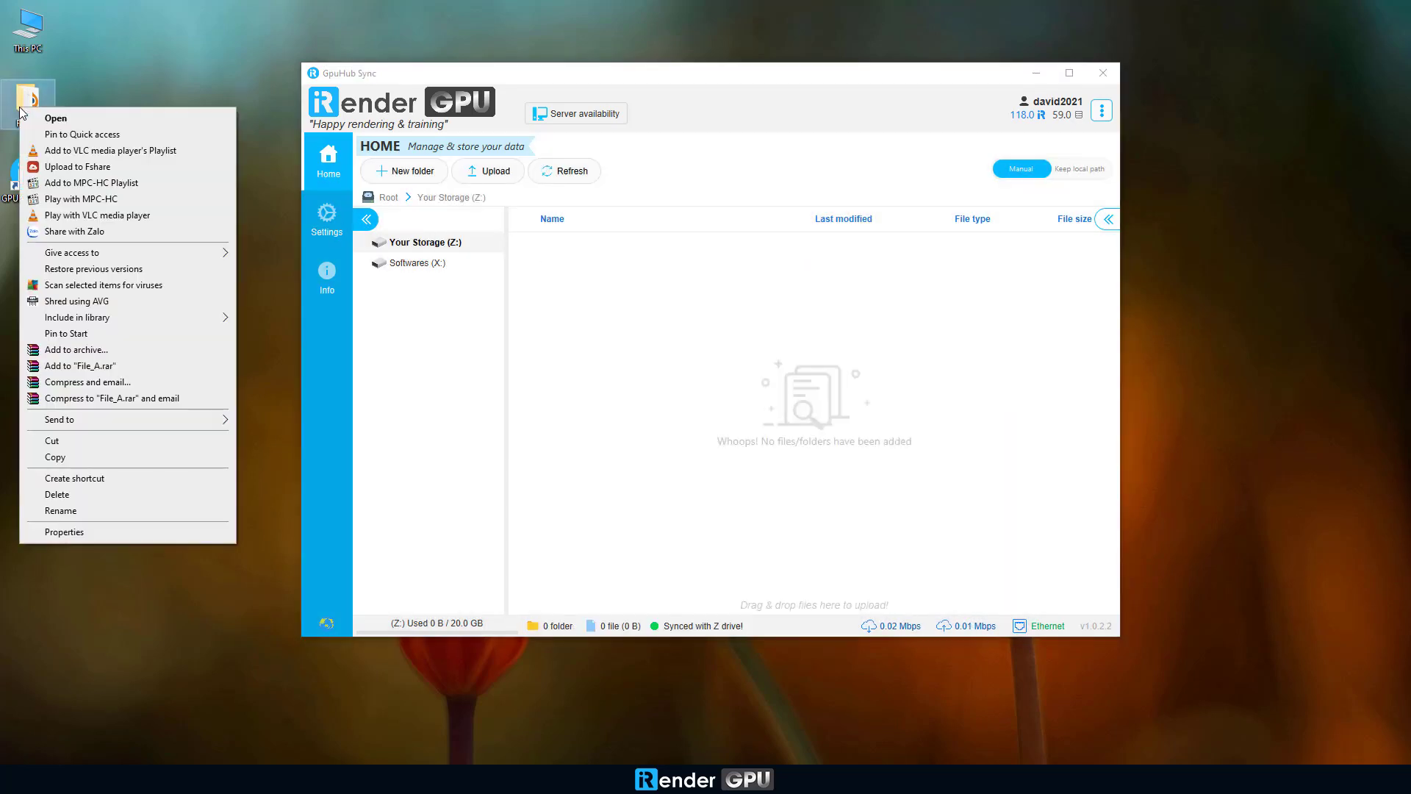
click(34, 93)
drag(24, 110, 765, 376)
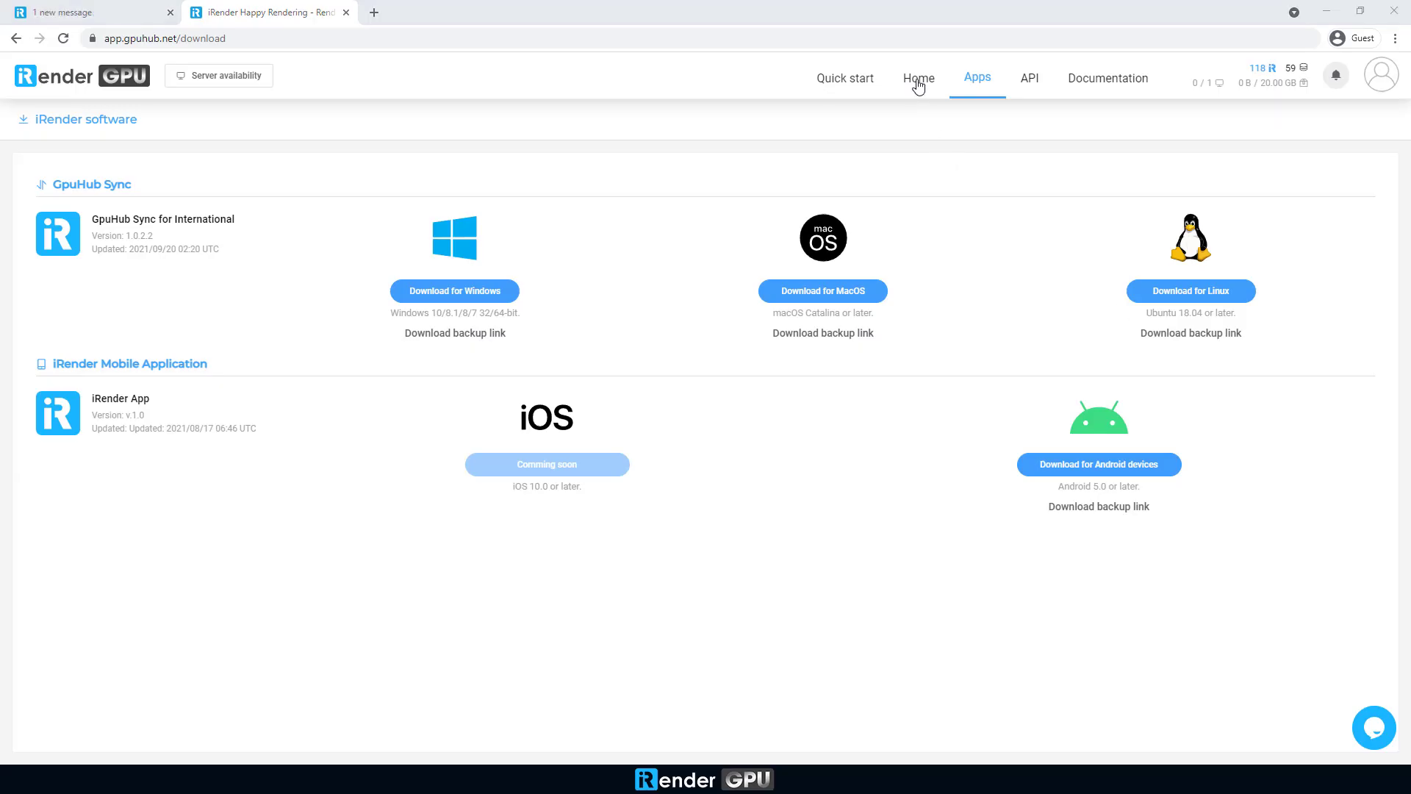
Step: Start a new image and pick the 4 x RTX 3090 GPU Server 5A package
click(918, 82)
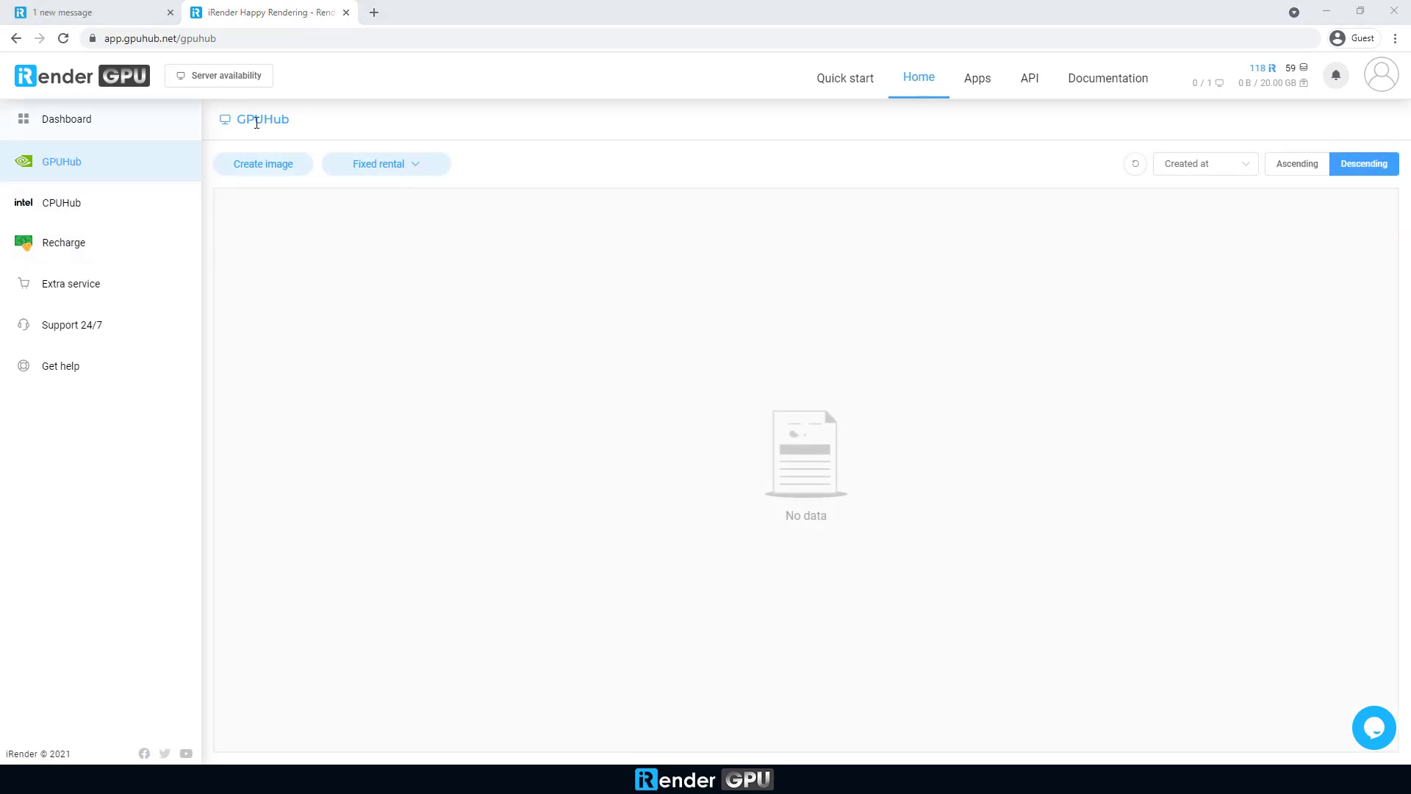
click(261, 166)
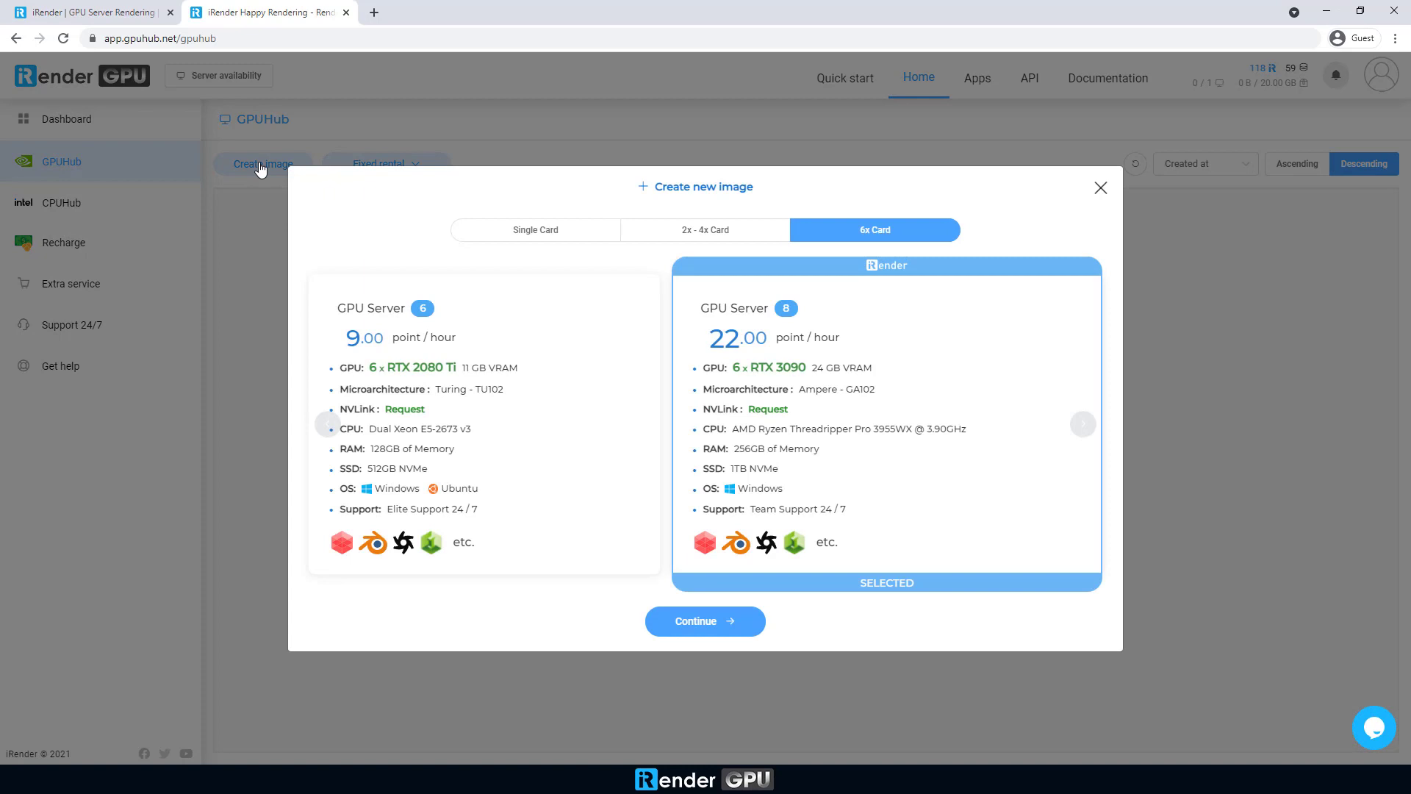
click(560, 231)
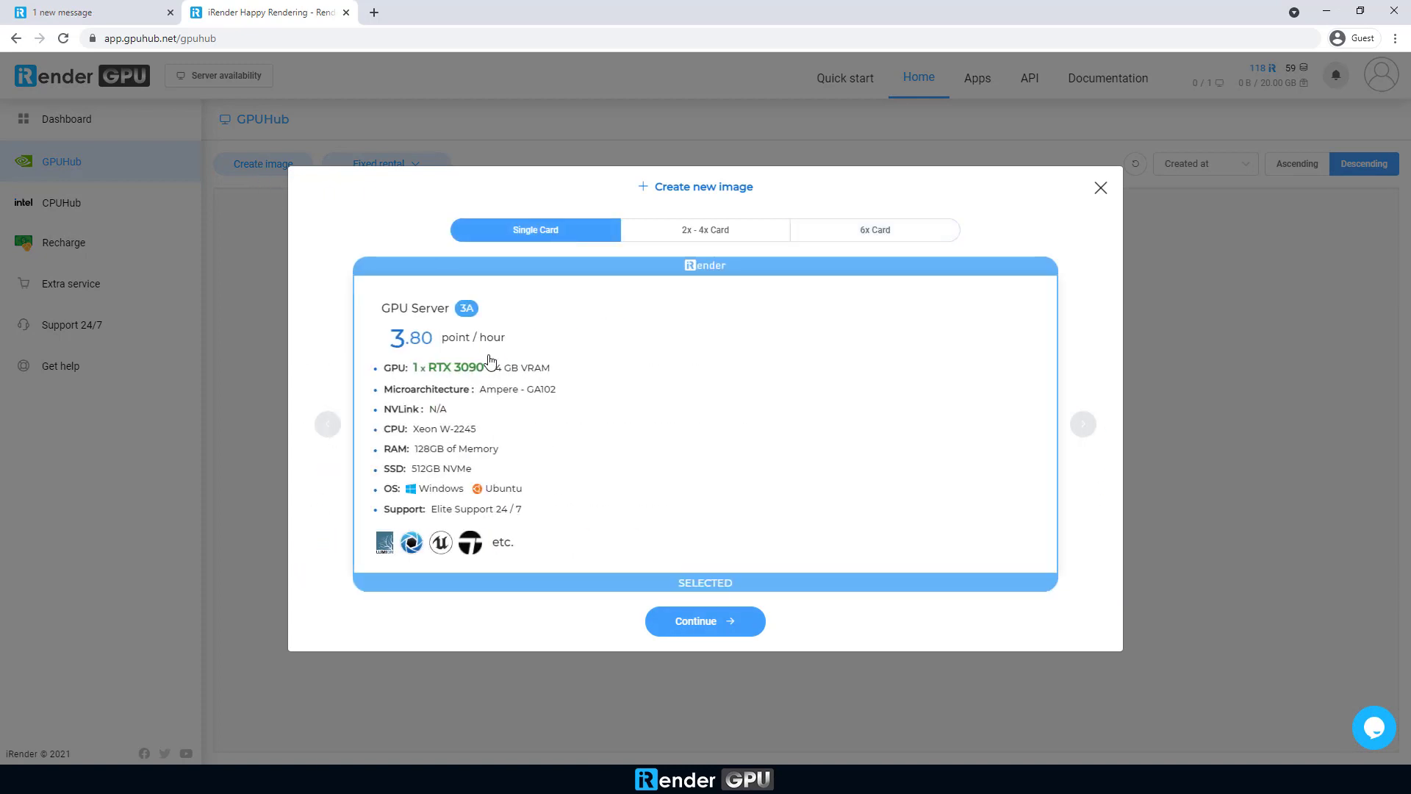
click(698, 232)
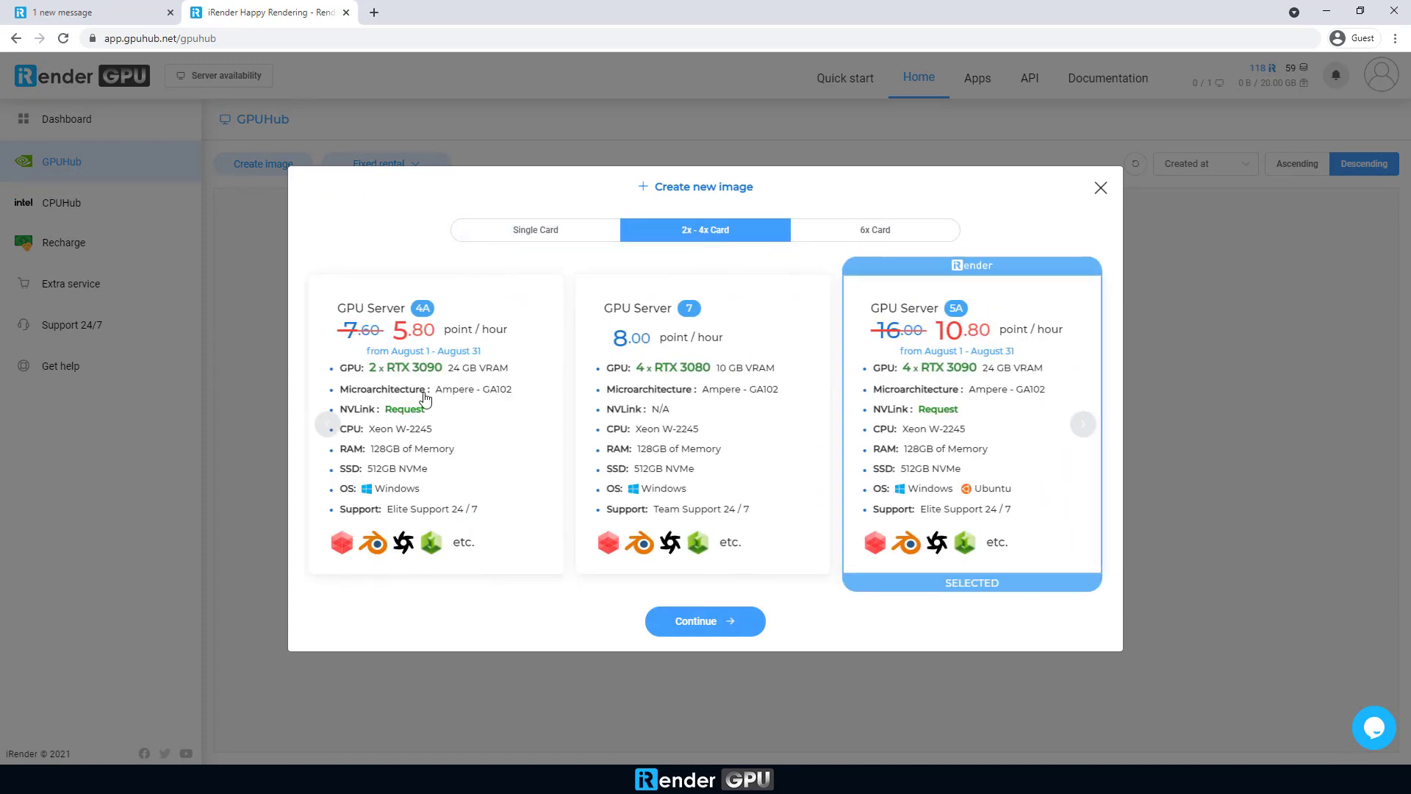
click(882, 234)
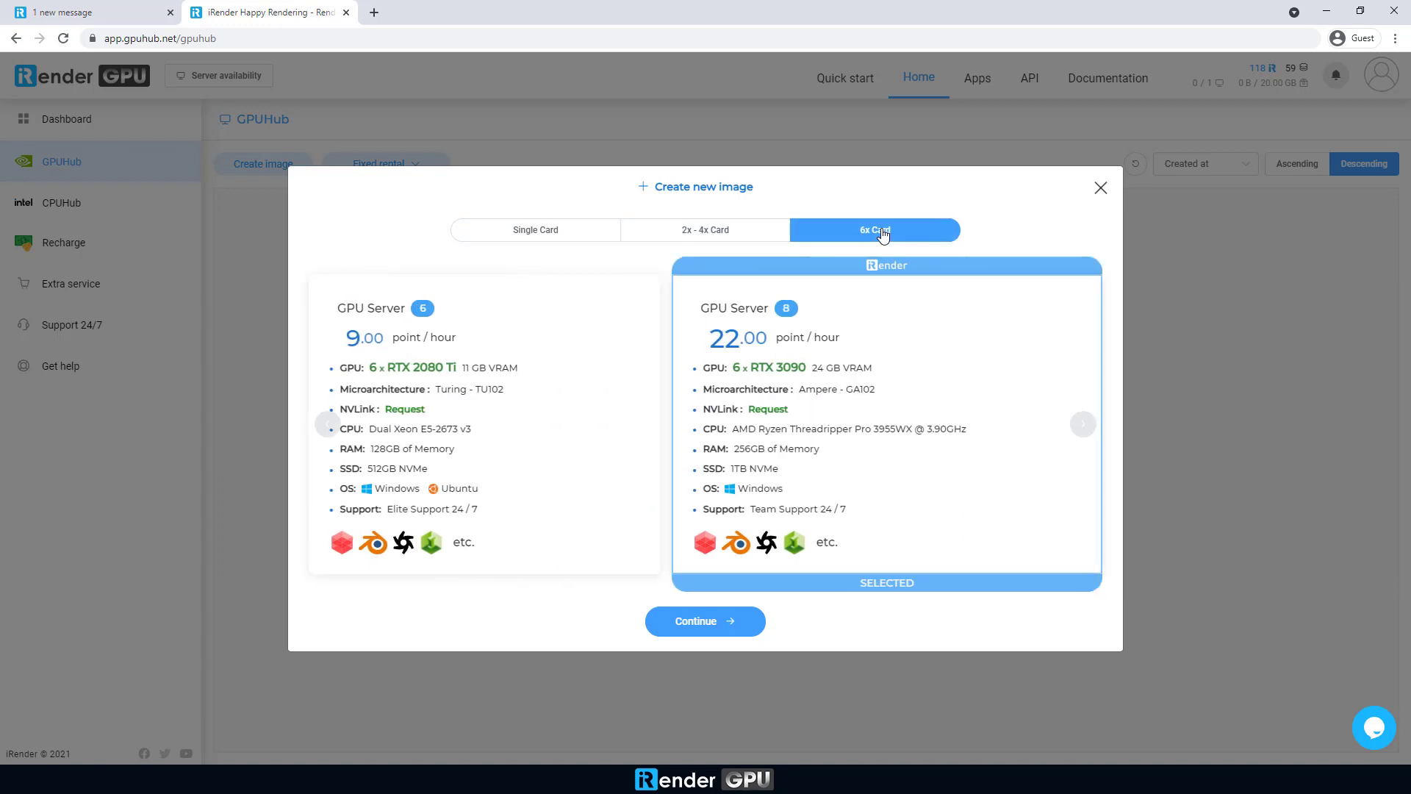
click(721, 231)
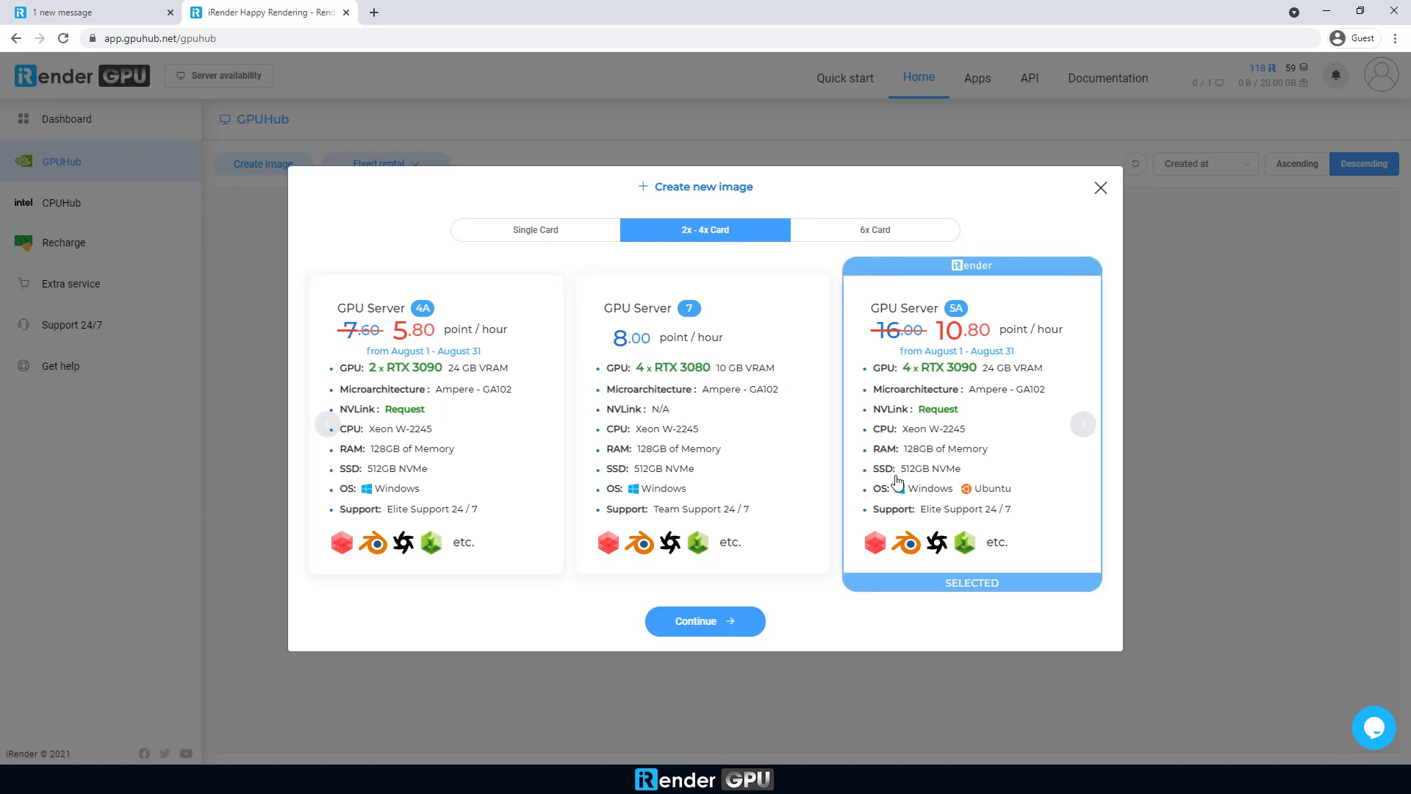
click(710, 621)
Step: Name the image 4x3090, keep Windows 10 Clean Image, and create it
click(556, 370)
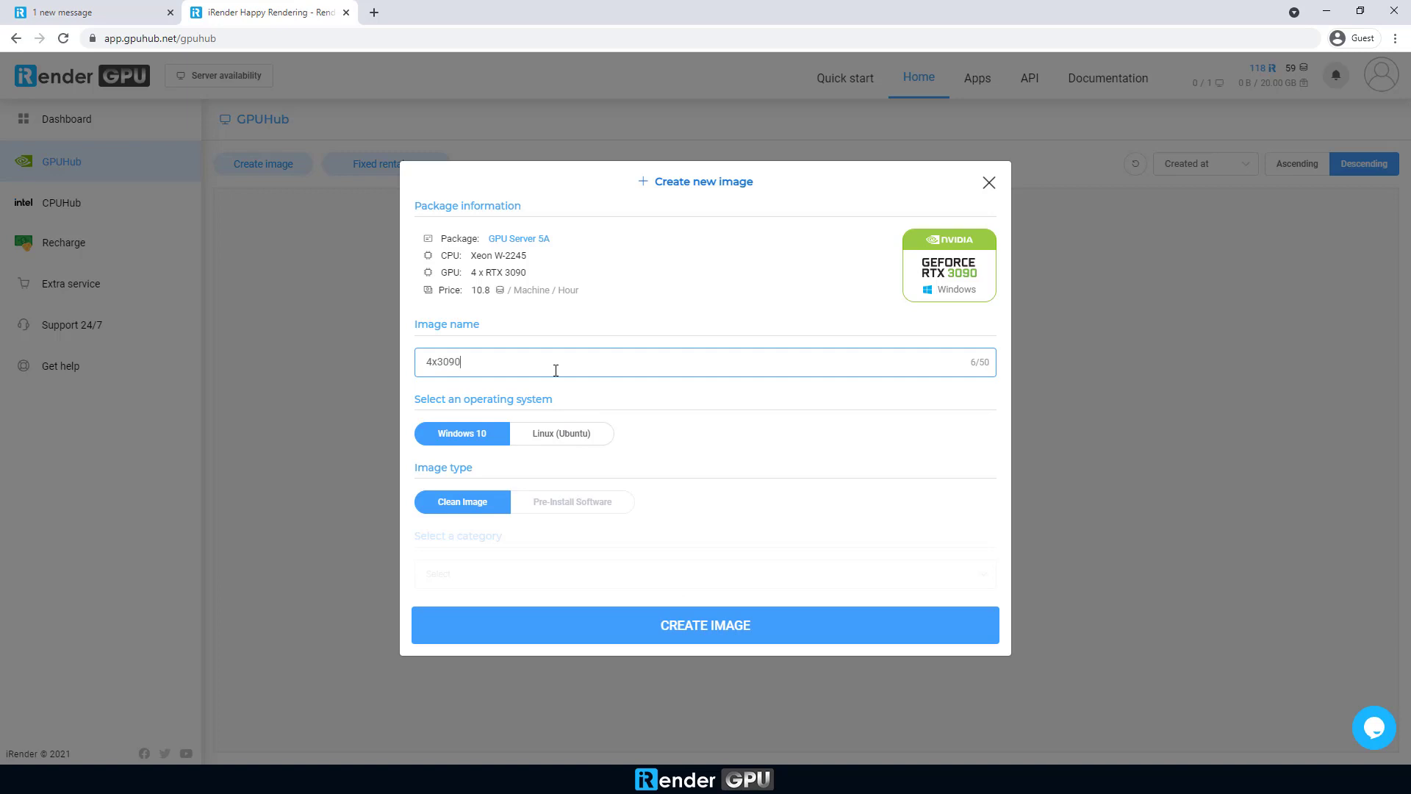
click(571, 434)
click(491, 438)
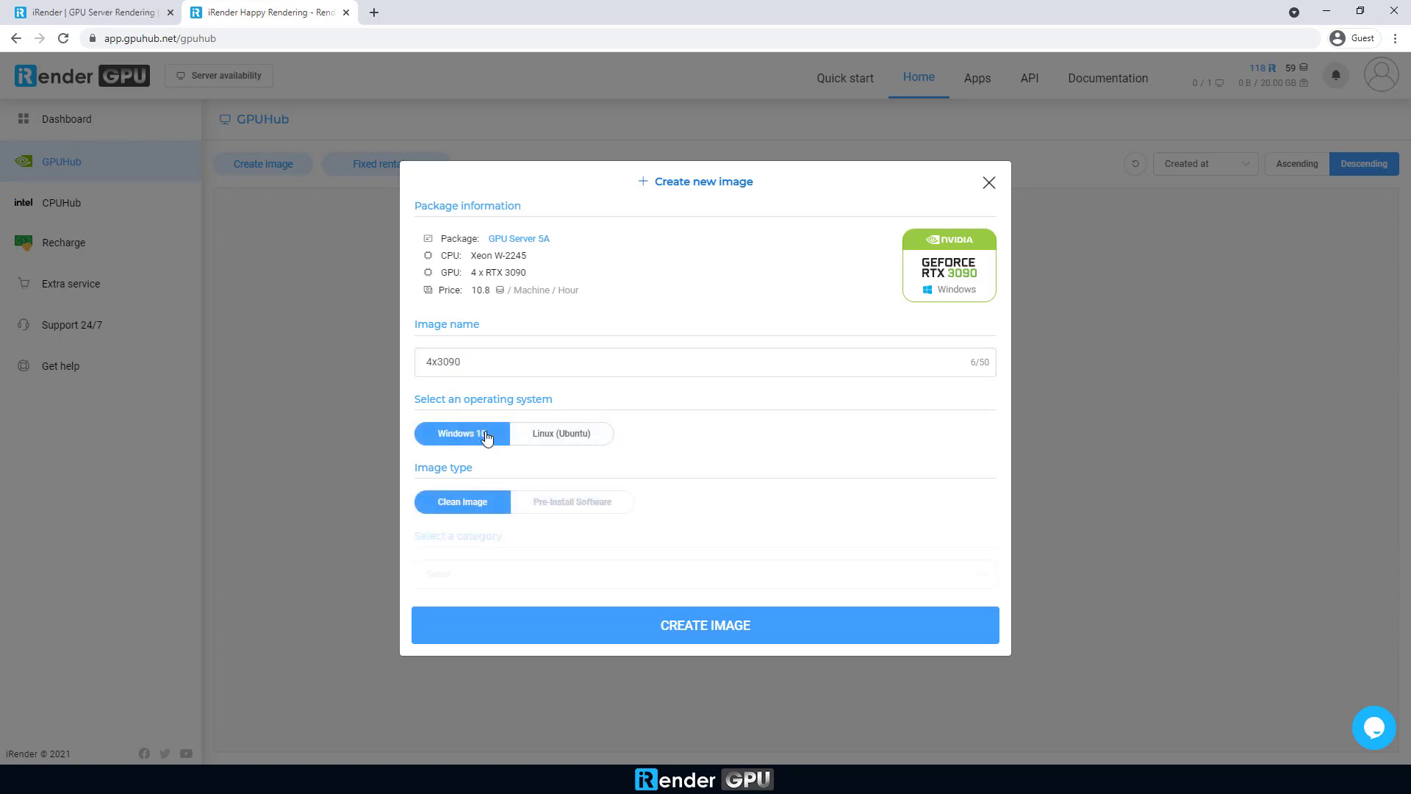
click(708, 624)
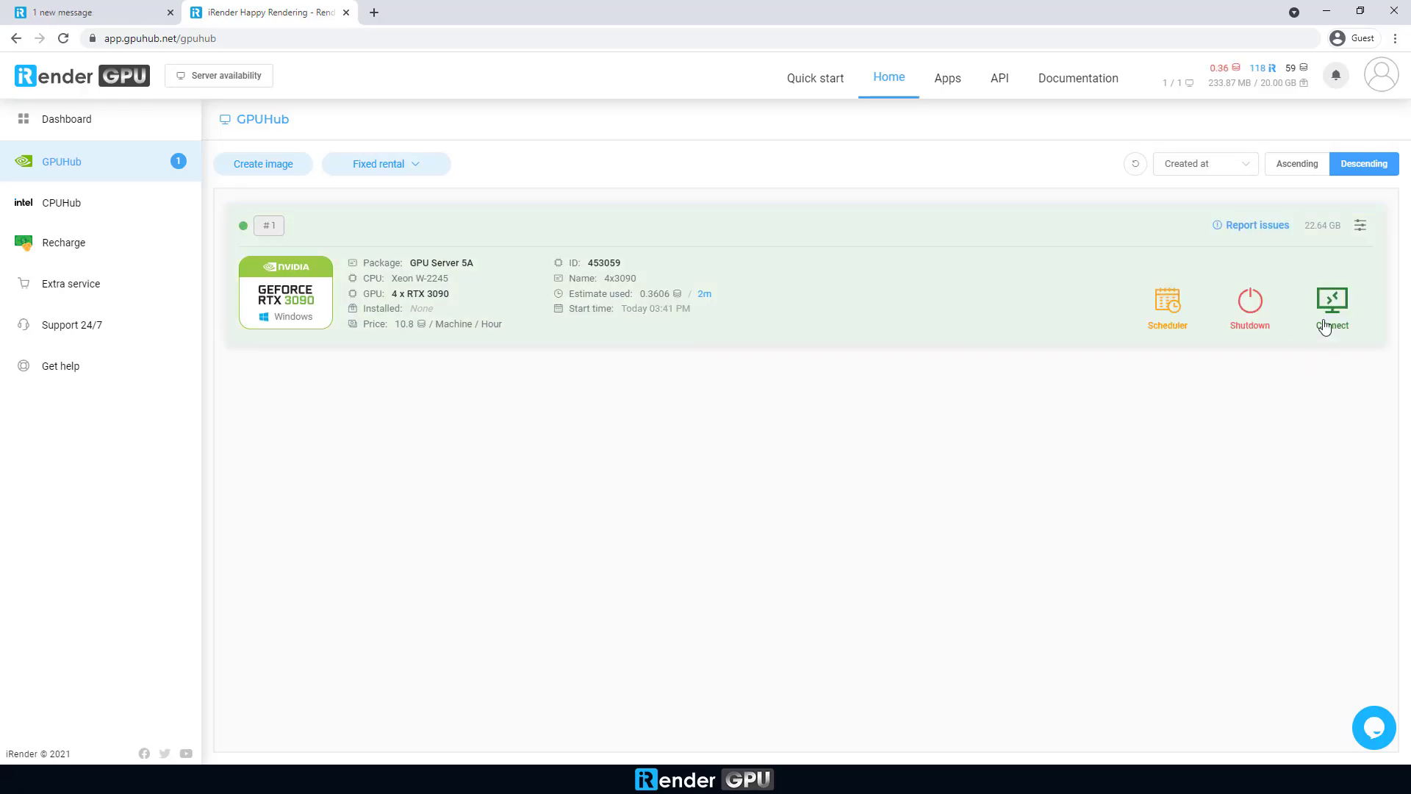
Step: Open the primary server's RDP file and sign in with the account password, accepting the certificate
click(1330, 316)
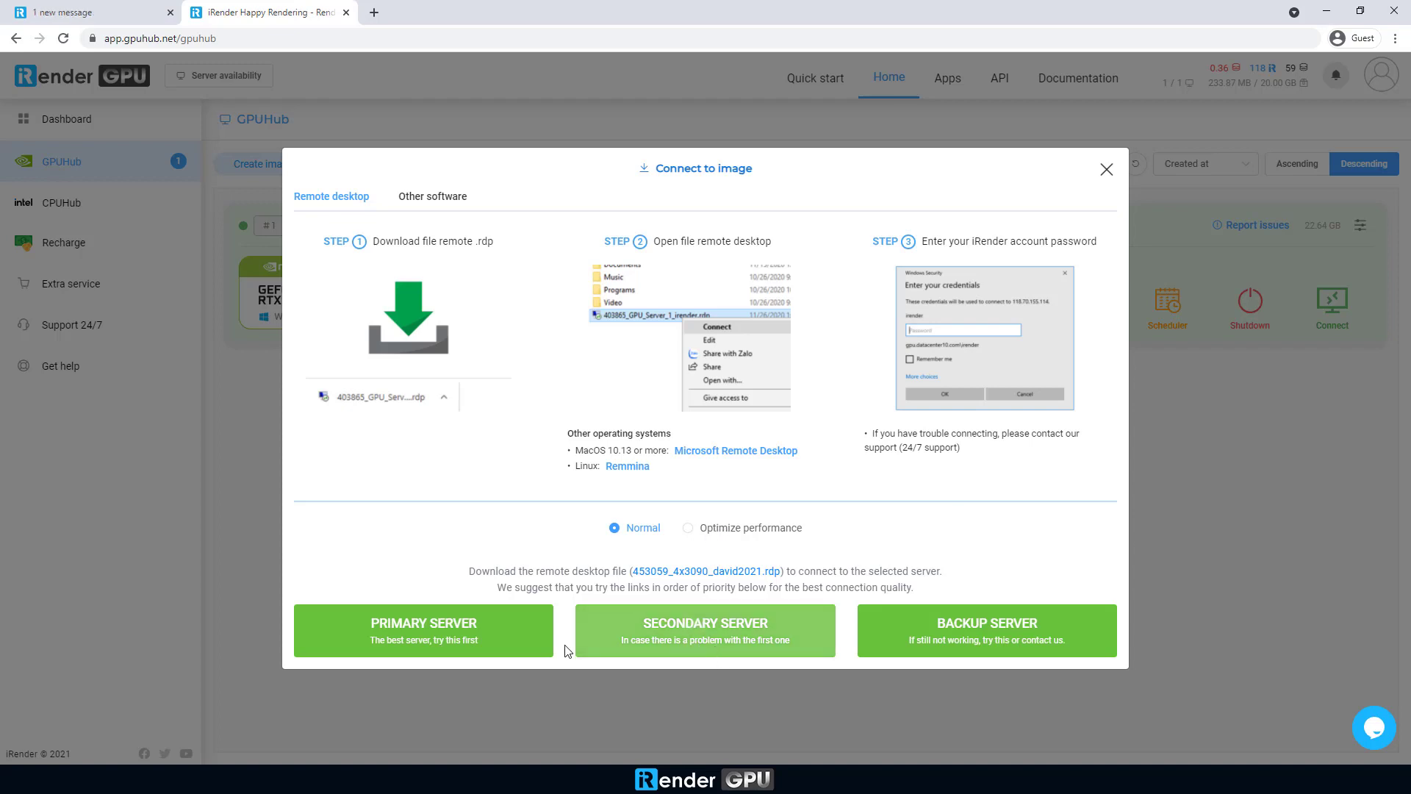
click(458, 639)
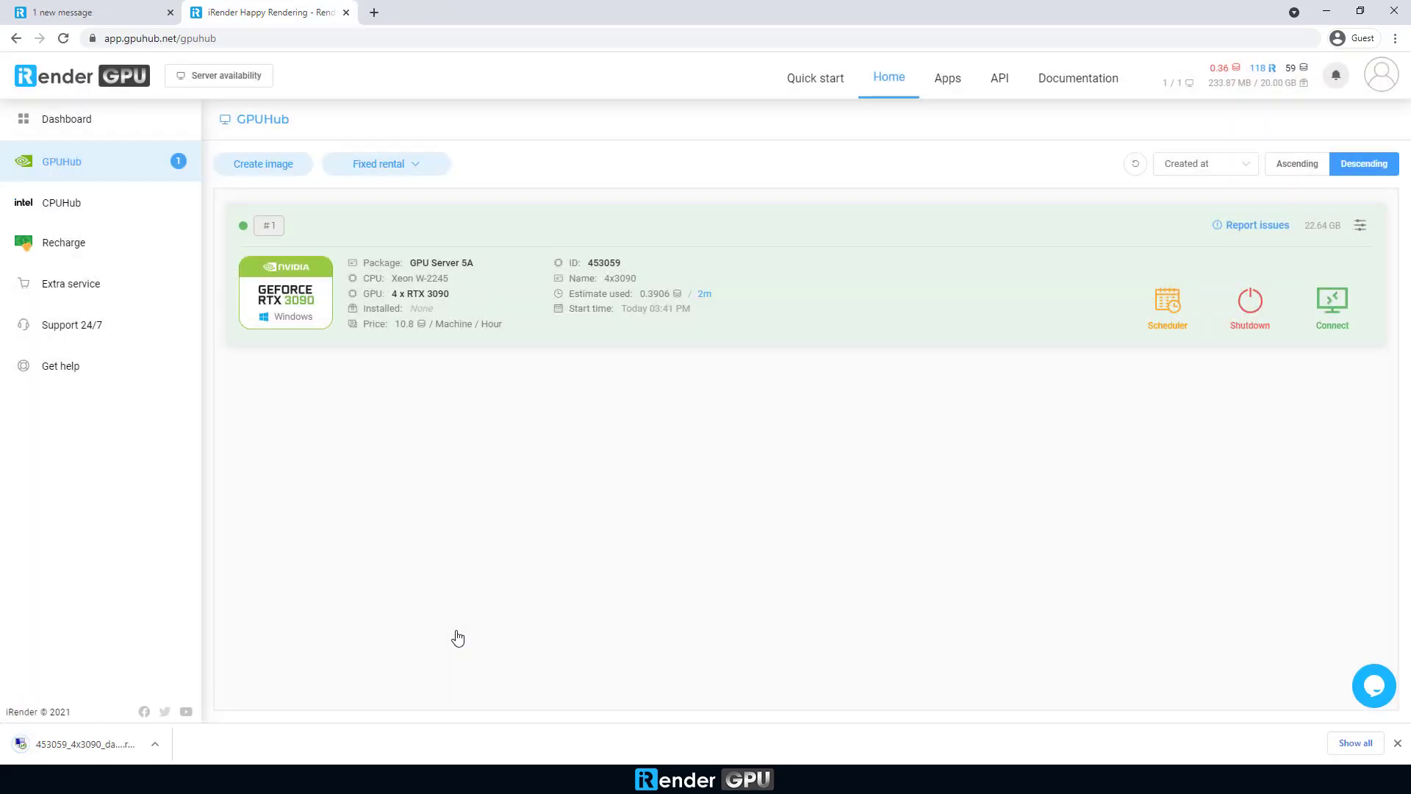
click(95, 746)
click(806, 467)
text(••••••••••)
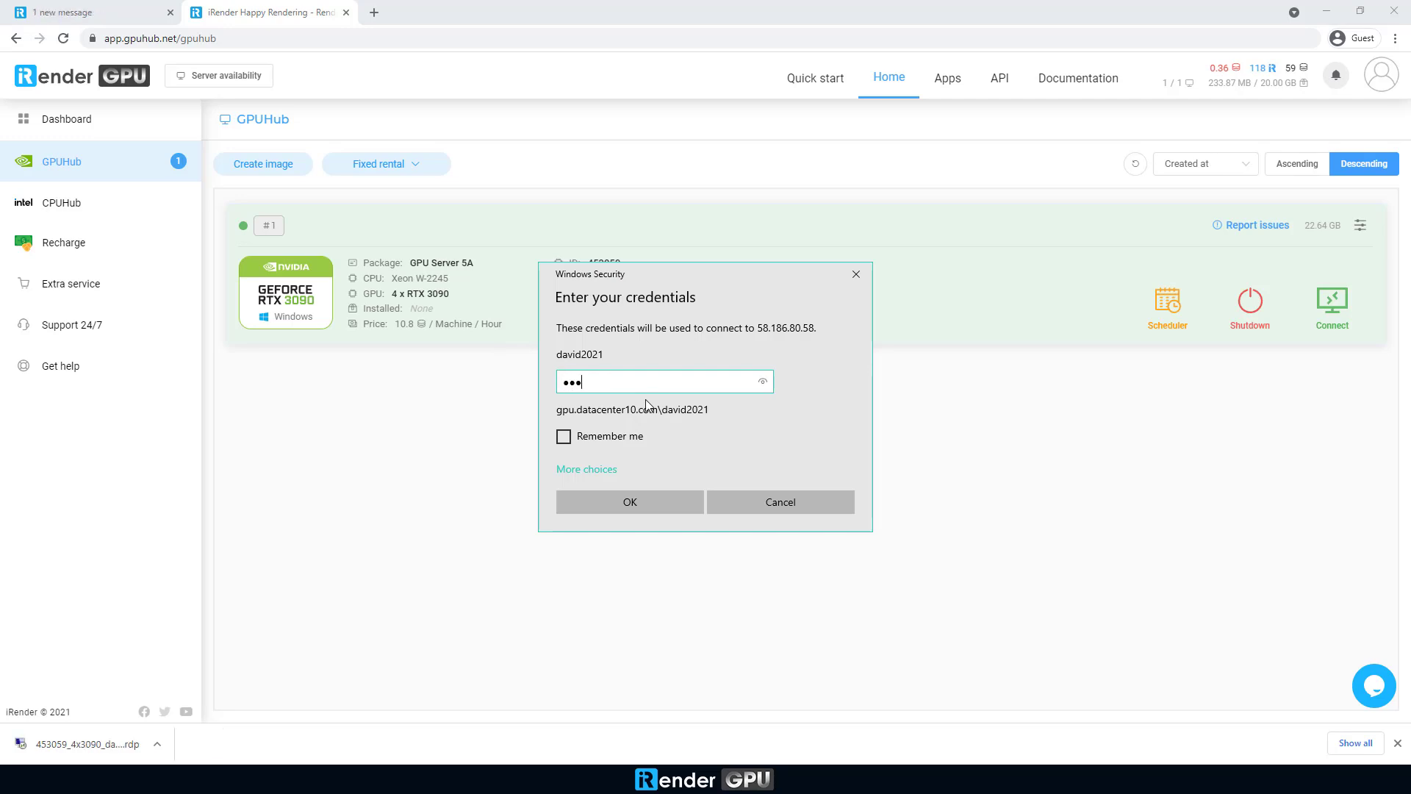
click(673, 508)
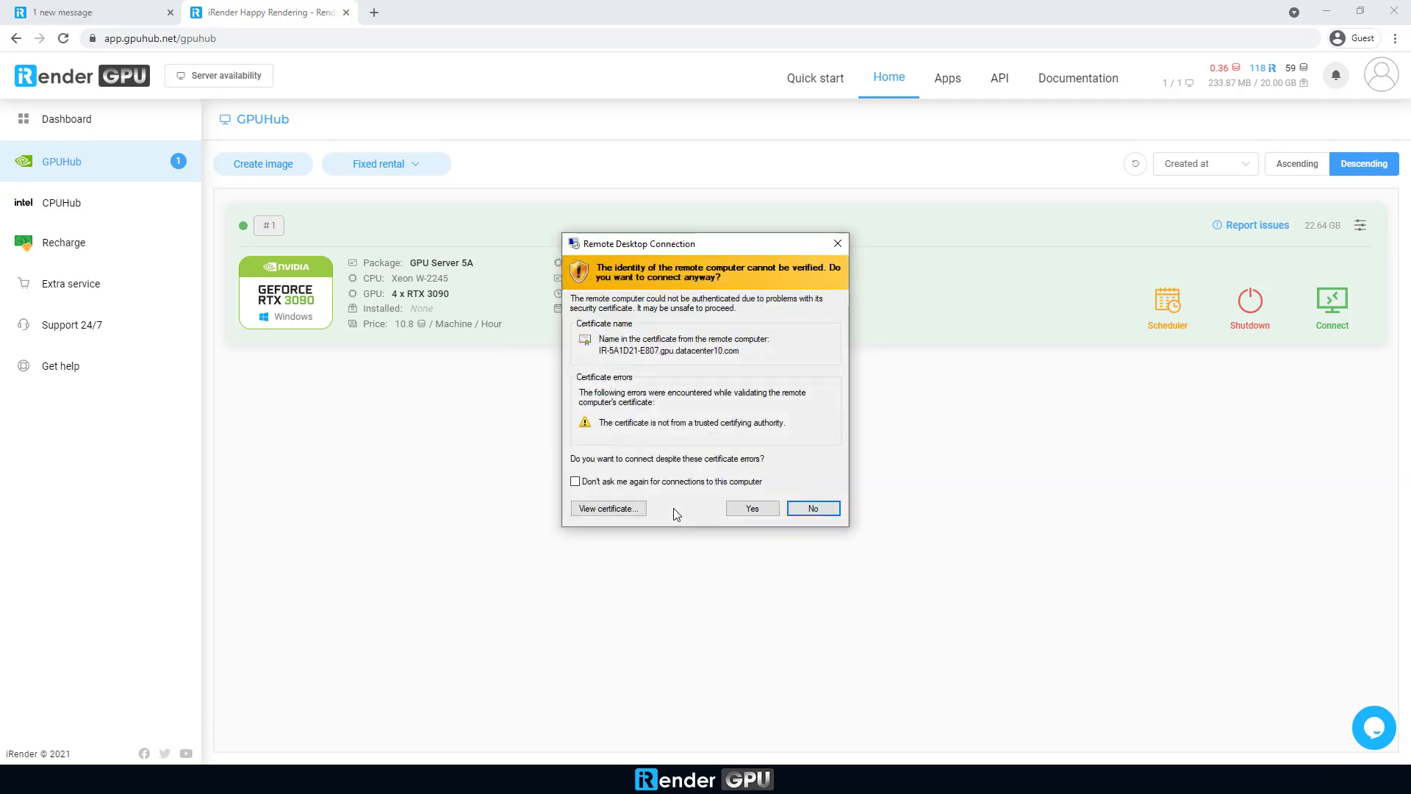
click(757, 508)
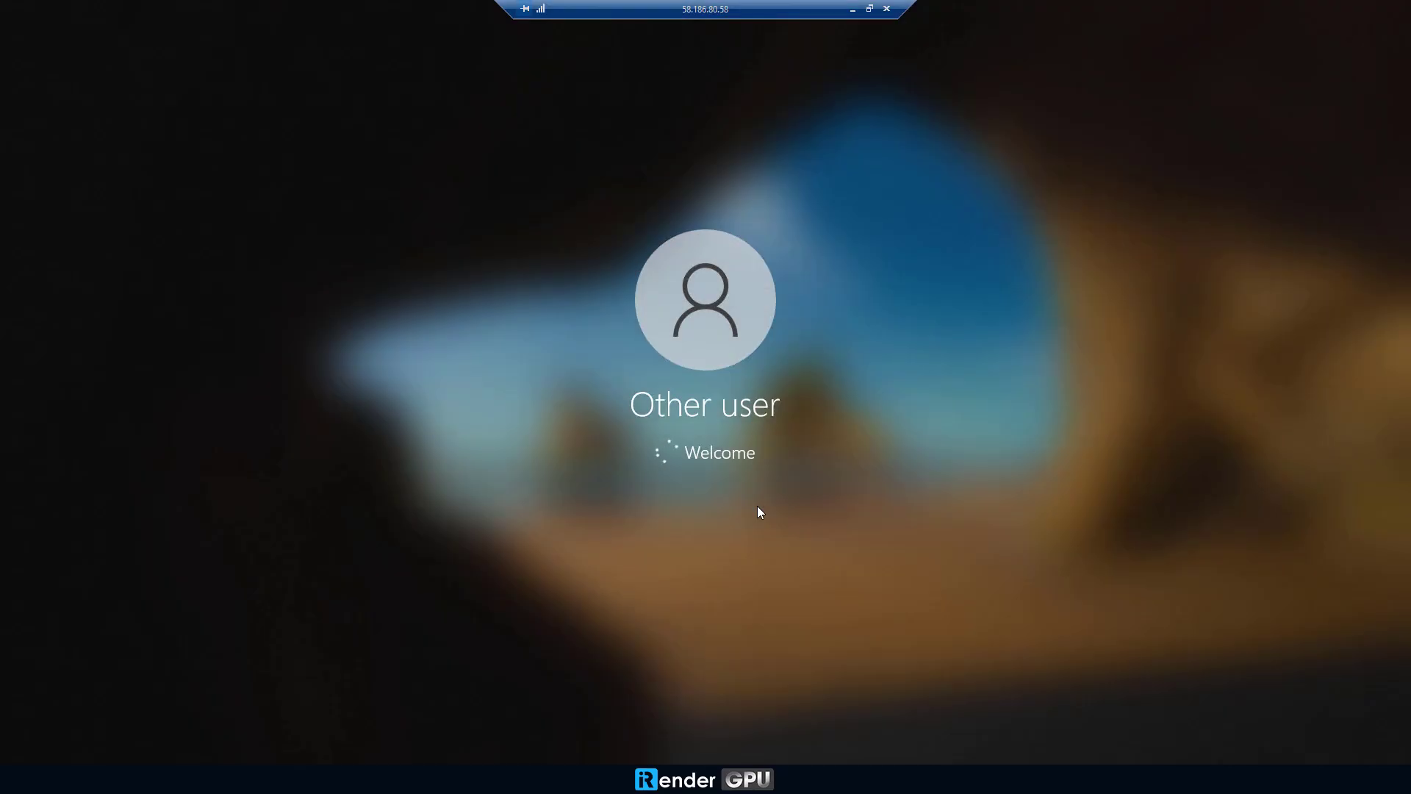
Step: Restore and reposition the Remote Desktop window, then maximize it to full screen again
click(869, 8)
drag(819, 74, 1005, 200)
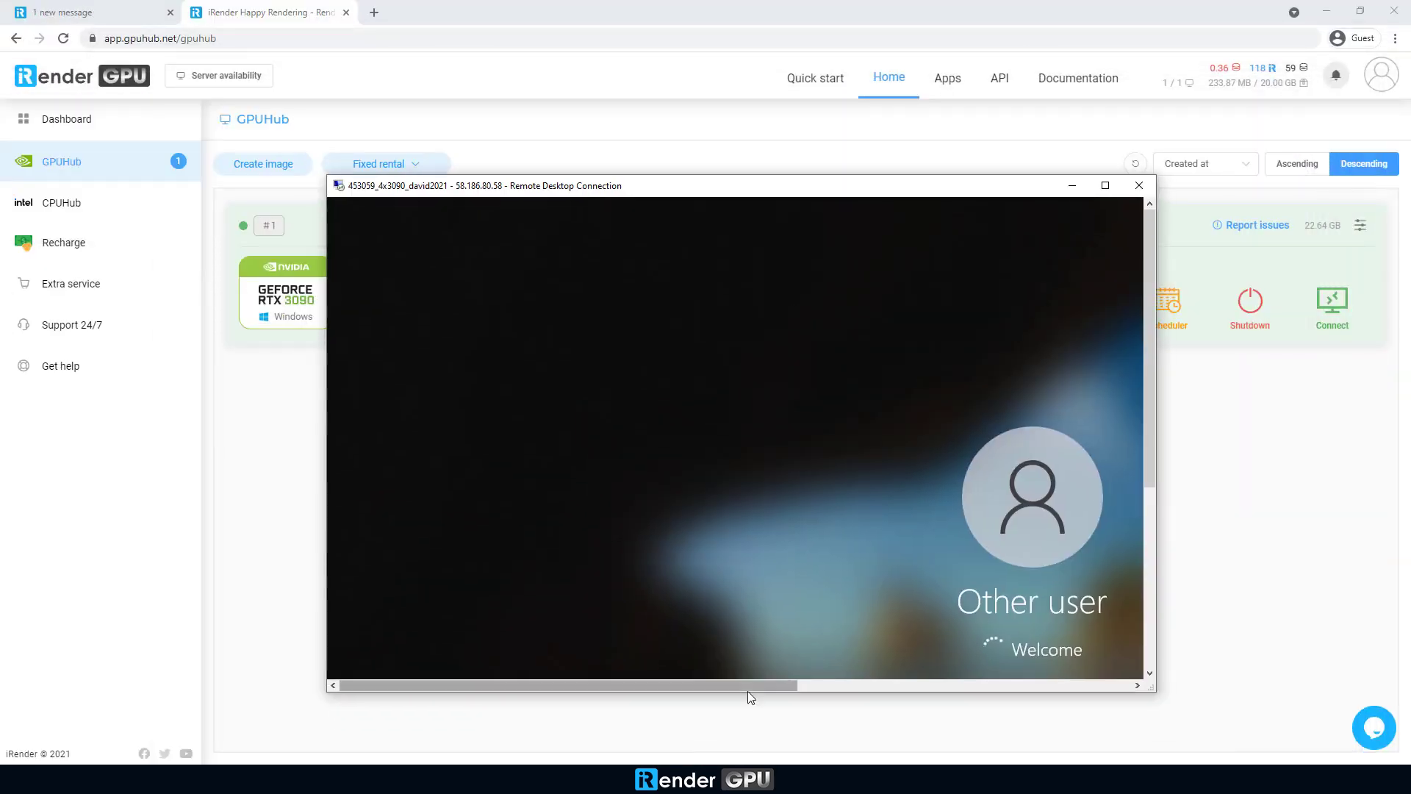
drag(747, 691, 875, 691)
drag(809, 185, 671, 152)
click(965, 147)
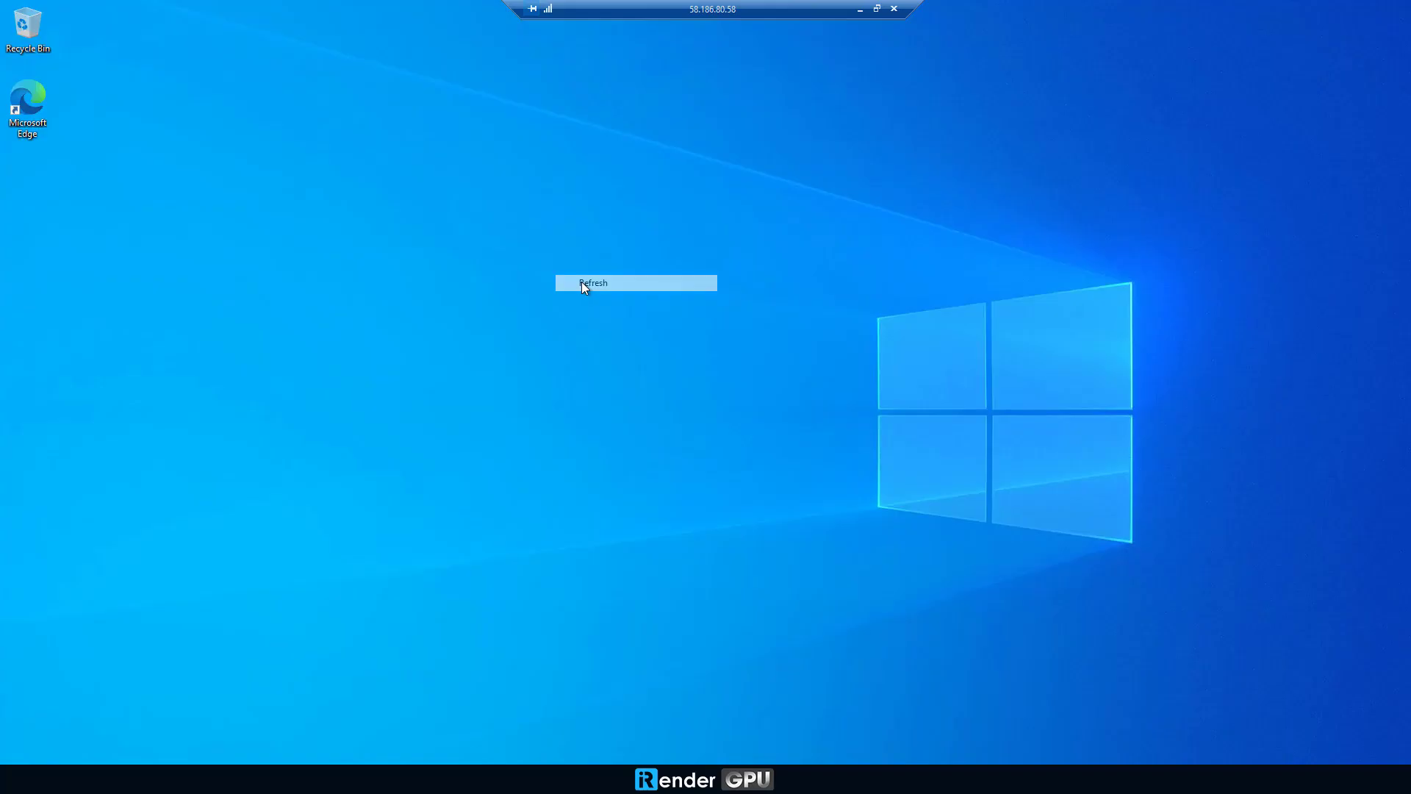
Step: Refresh the remote desktop and open the Storage (Z:) drive in File Explorer
right_click(581, 280)
click(587, 330)
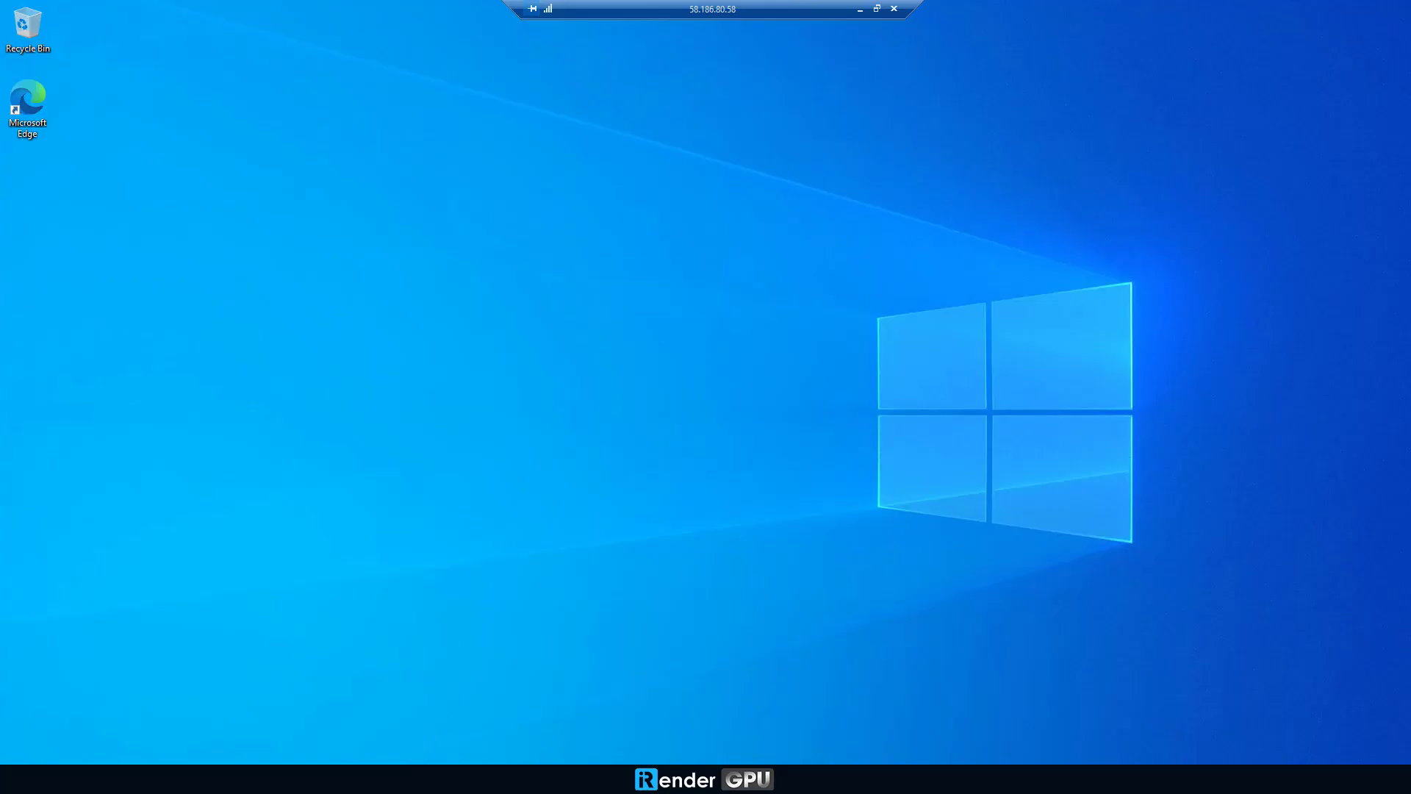
key(super+e)
click(342, 375)
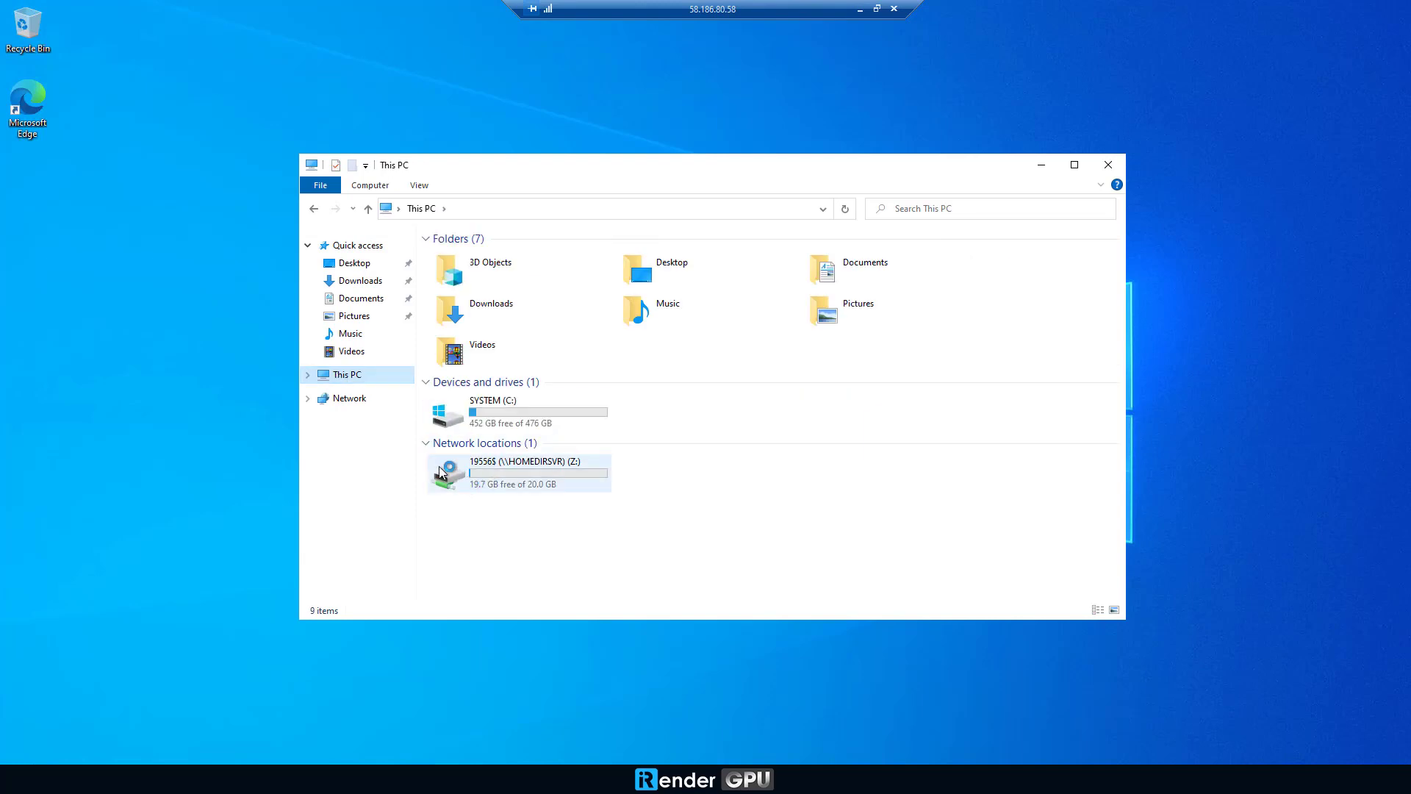
click(470, 411)
double_click(526, 474)
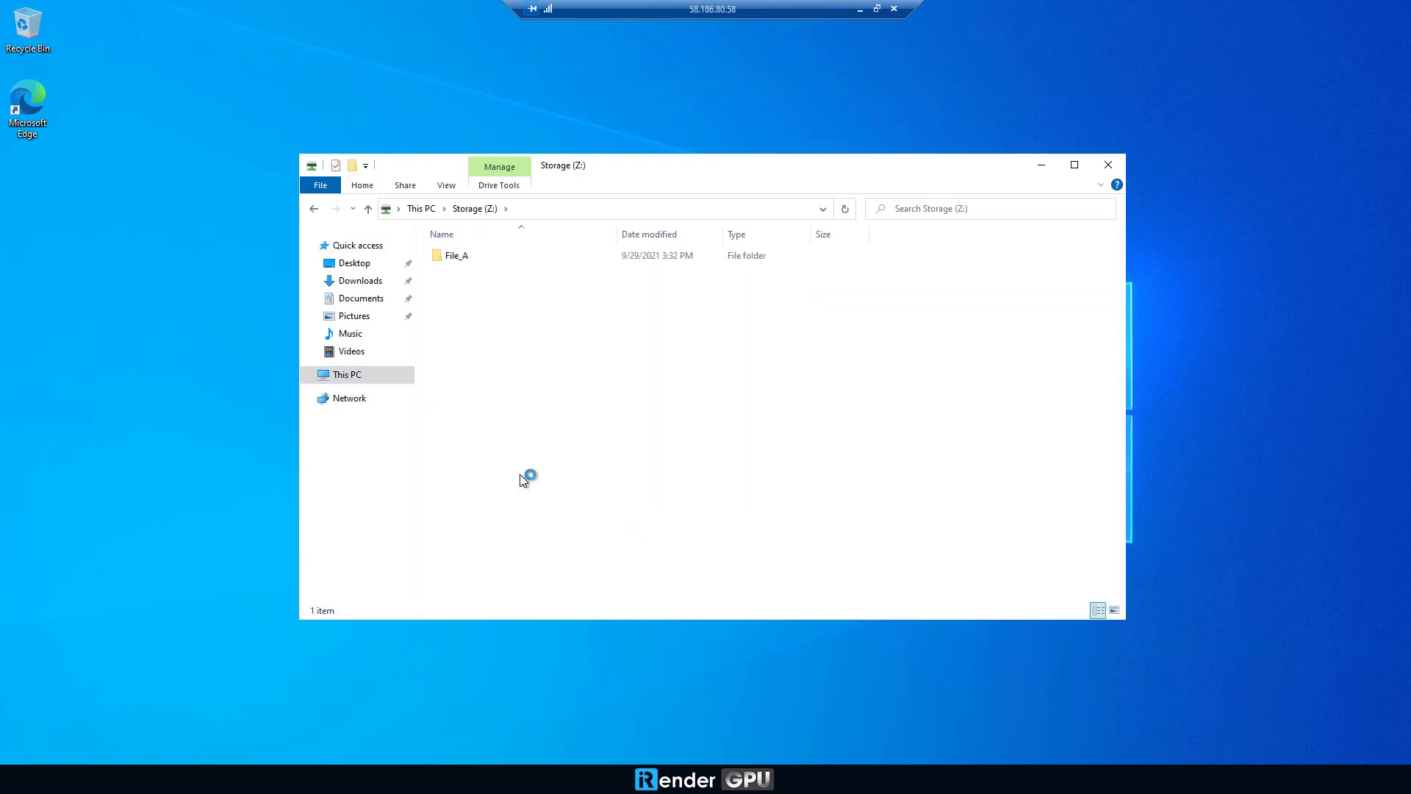
Step: Copy the File_A folder and paste it onto the remote desktop
right_click(457, 257)
click(511, 468)
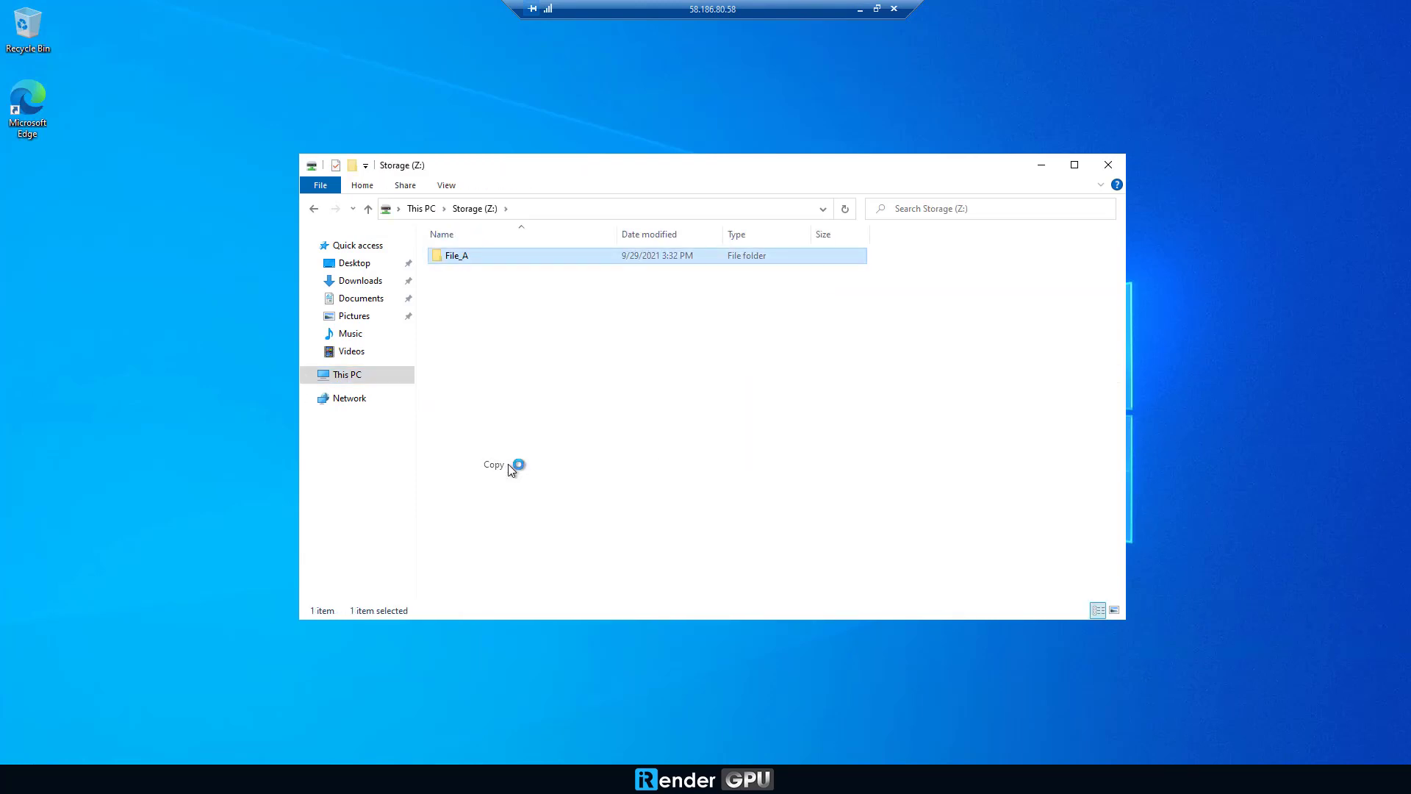
right_click(50, 269)
click(79, 323)
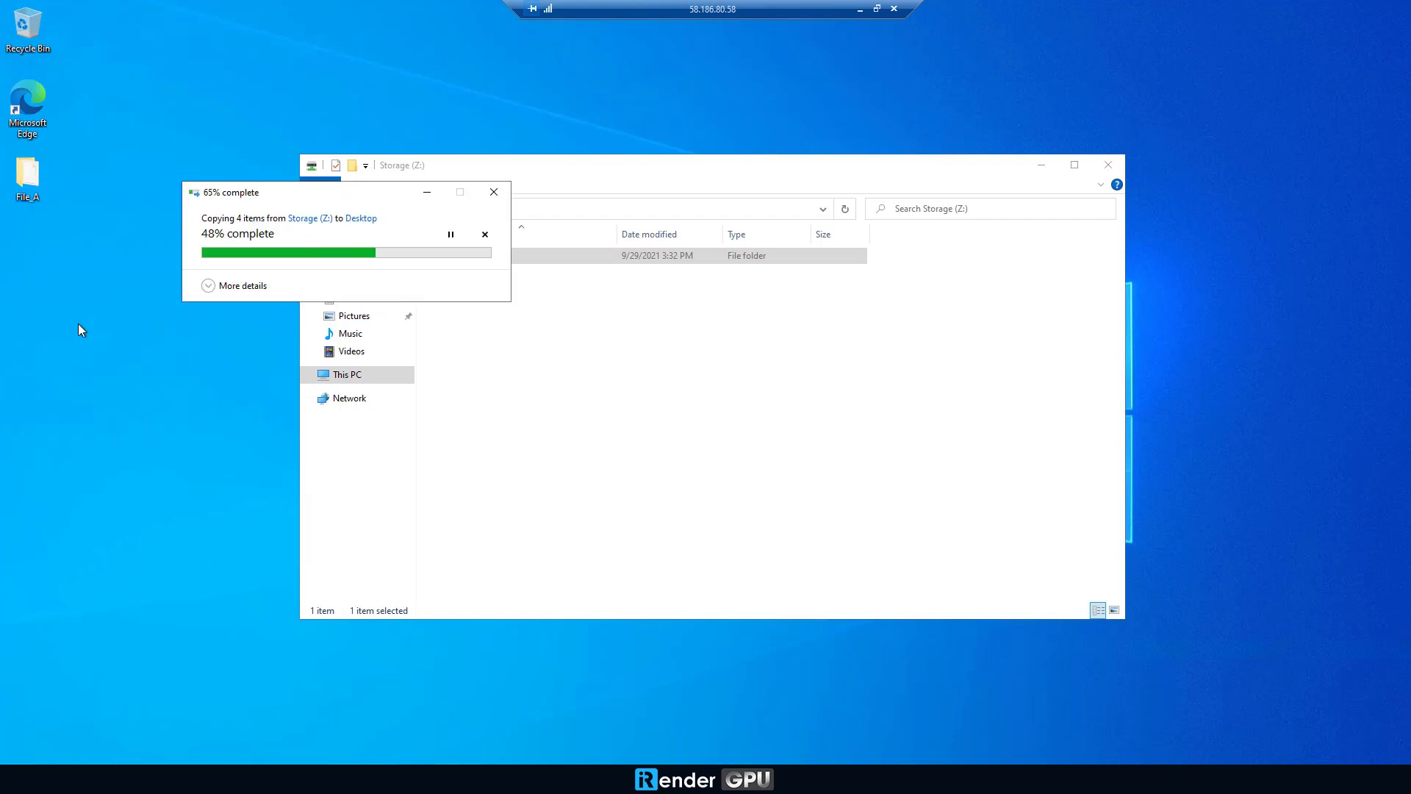
Step: Drag blender-2.93.4-windows-x64 from Softwares (X:)\Blender to the desktop, then close Explorer
click(346, 375)
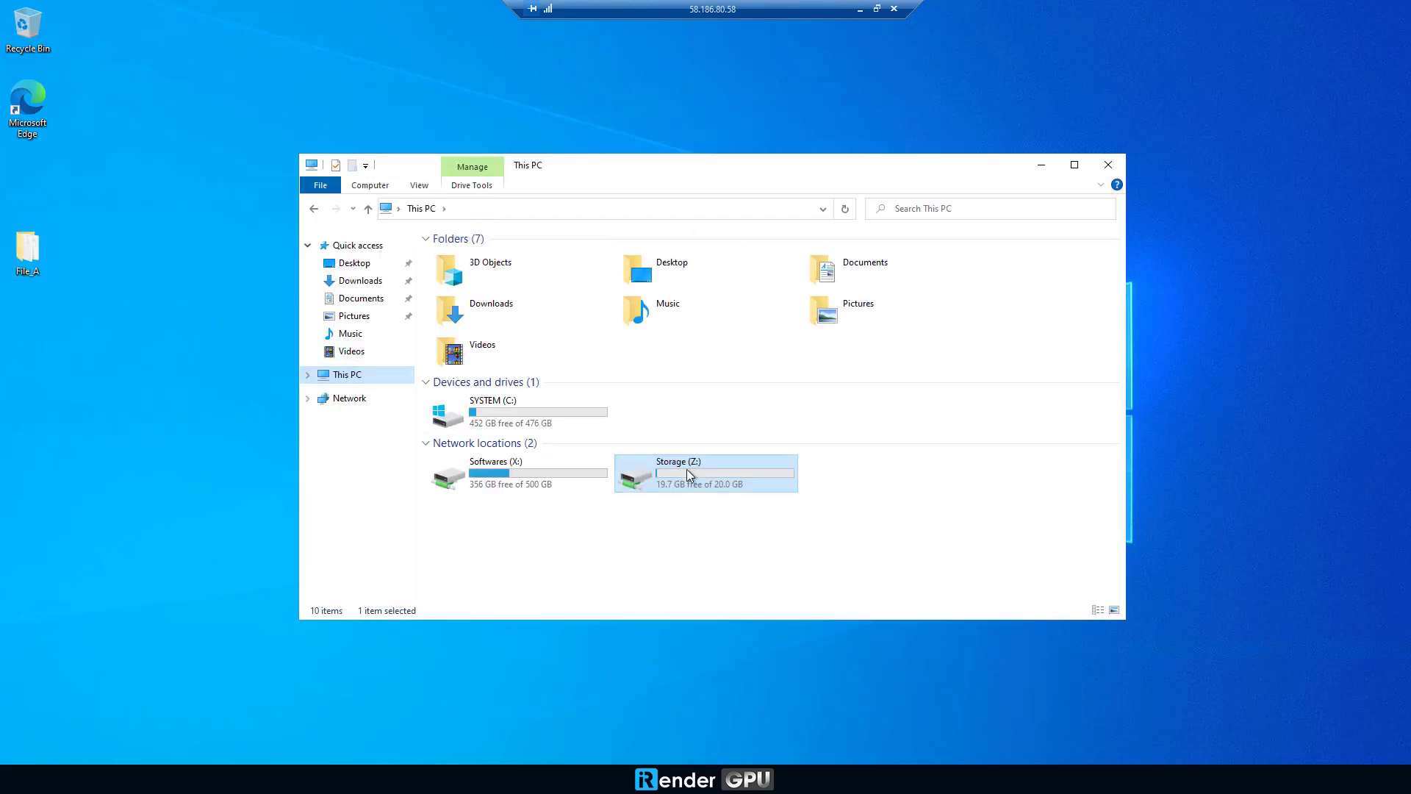
click(535, 478)
double_click(535, 482)
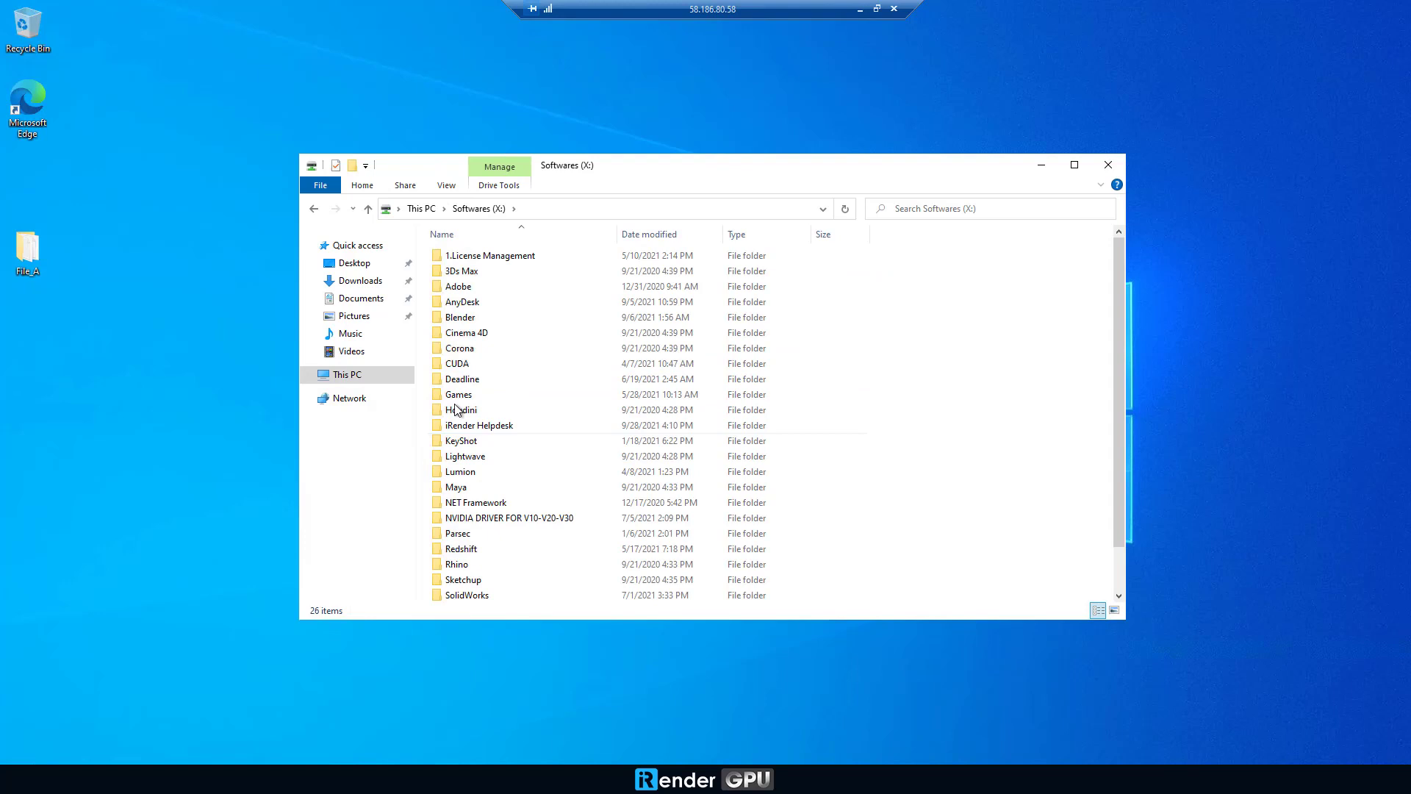
double_click(457, 323)
drag(501, 409, 161, 312)
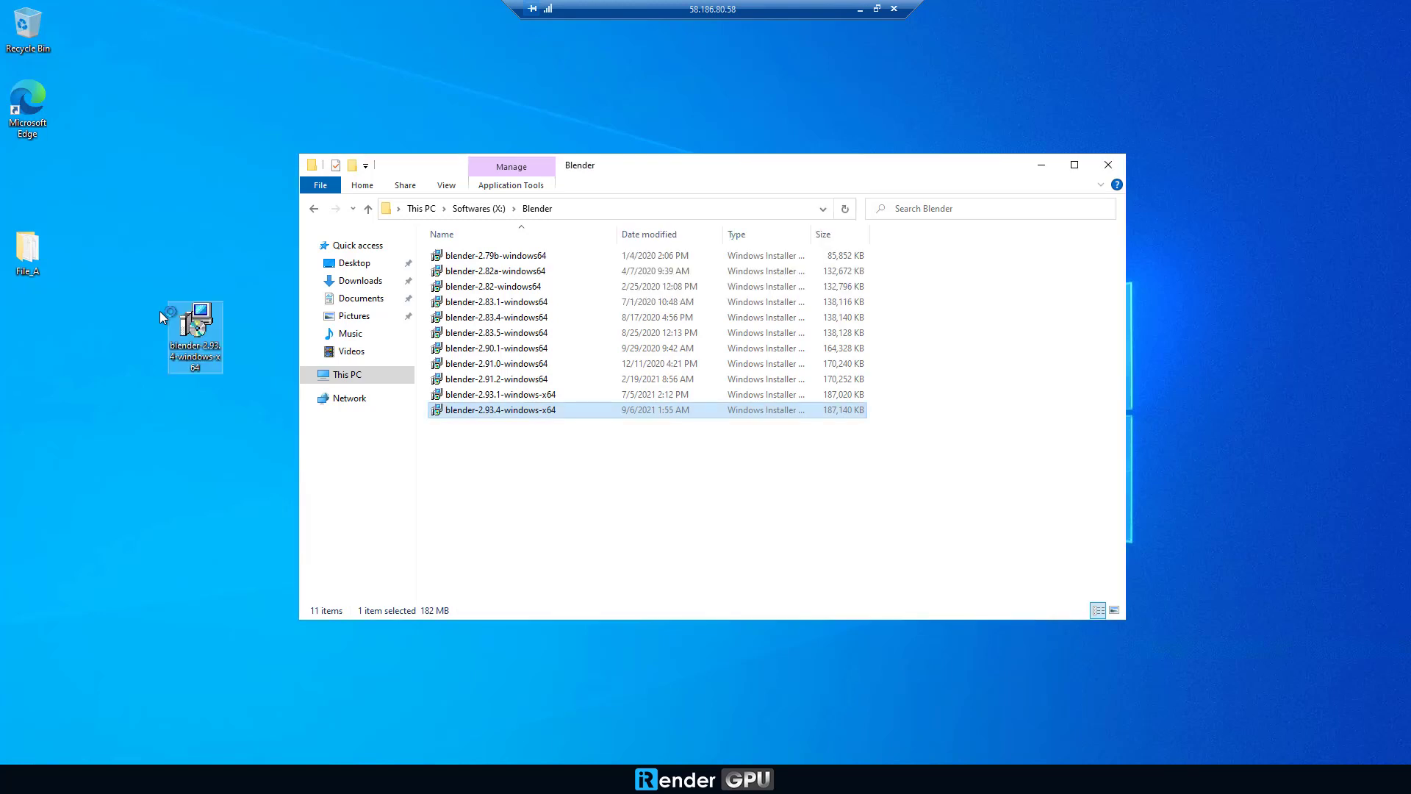
key(super+d)
Step: Install Blender from the blender-2.93 installer, stepping through the setup wizard to Finish
right_click(374, 207)
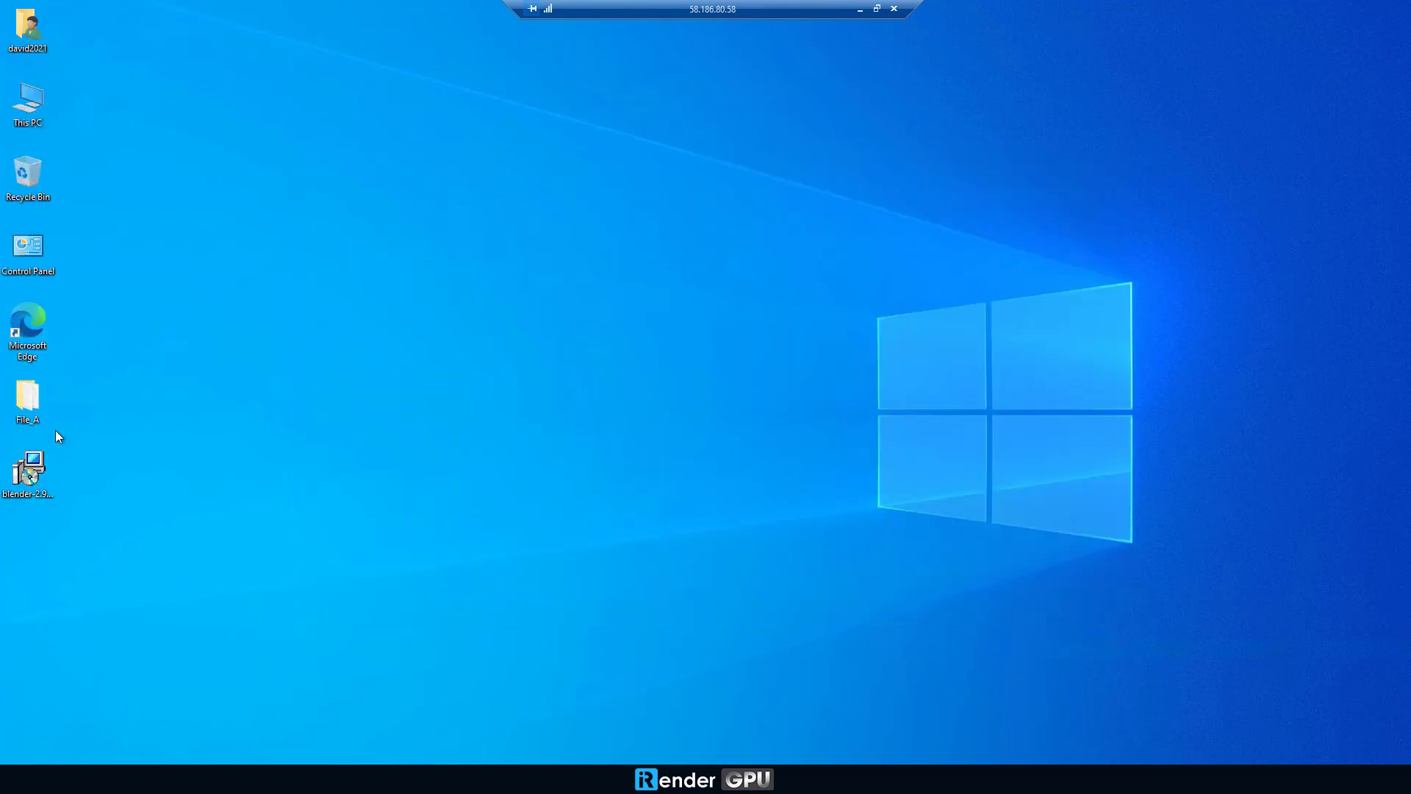
right_click(26, 473)
click(90, 162)
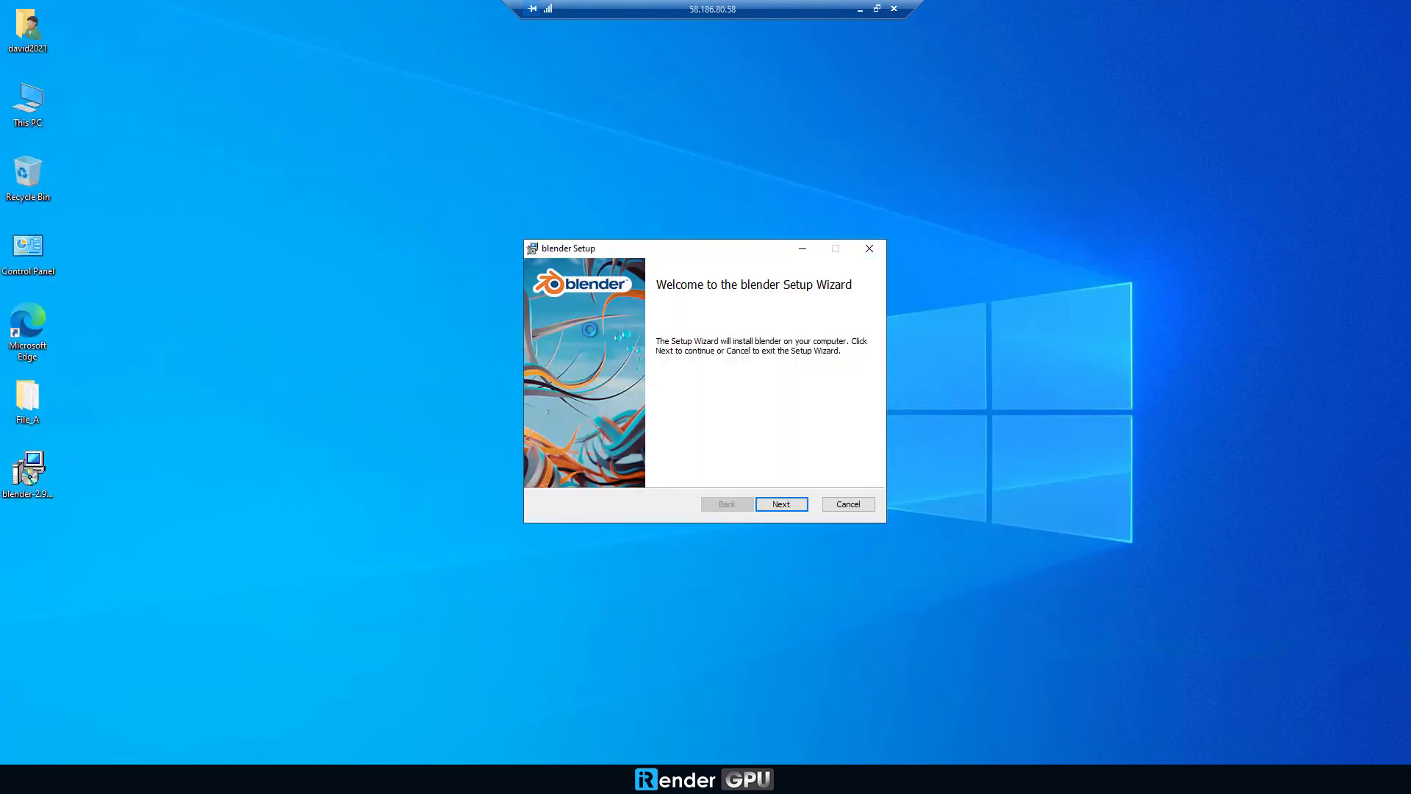
click(781, 504)
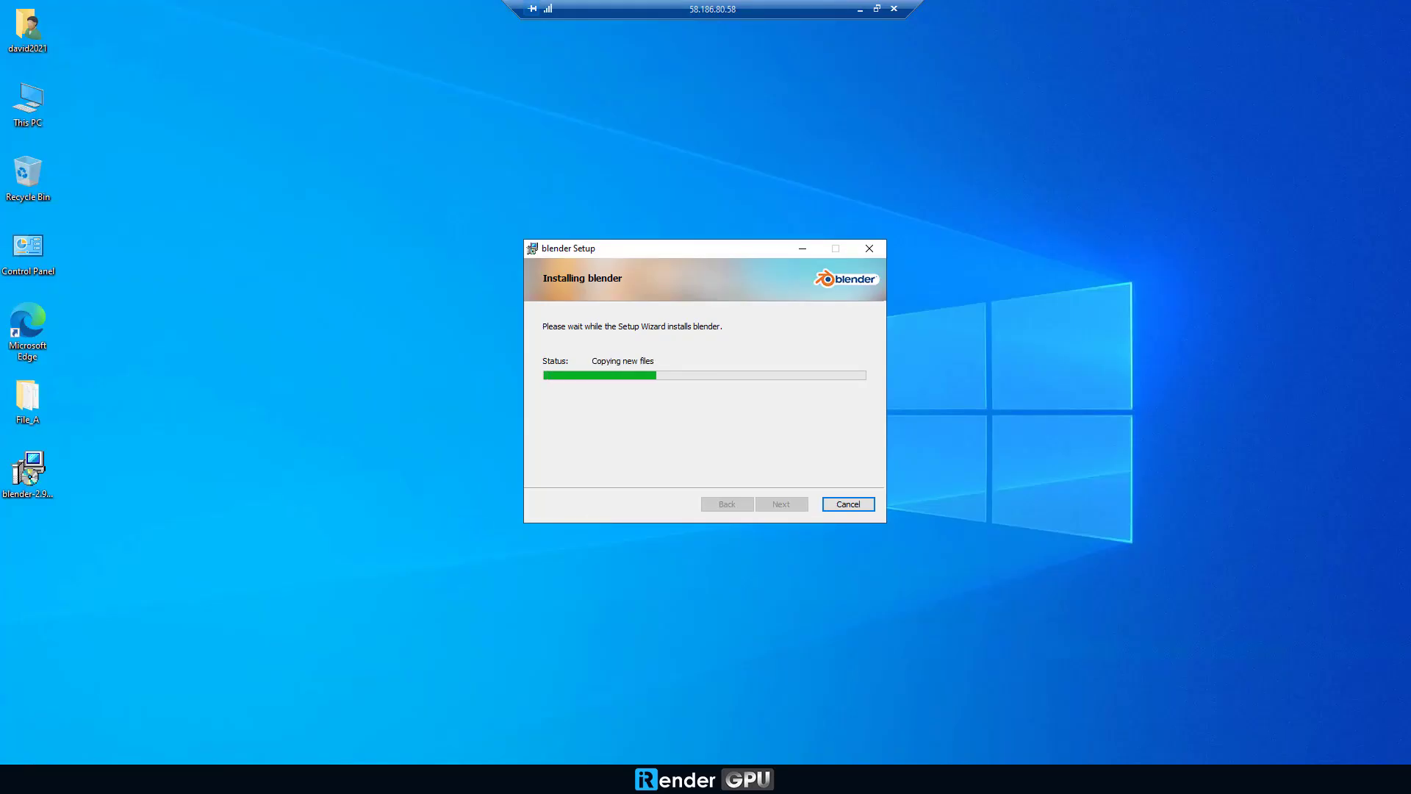
click(781, 504)
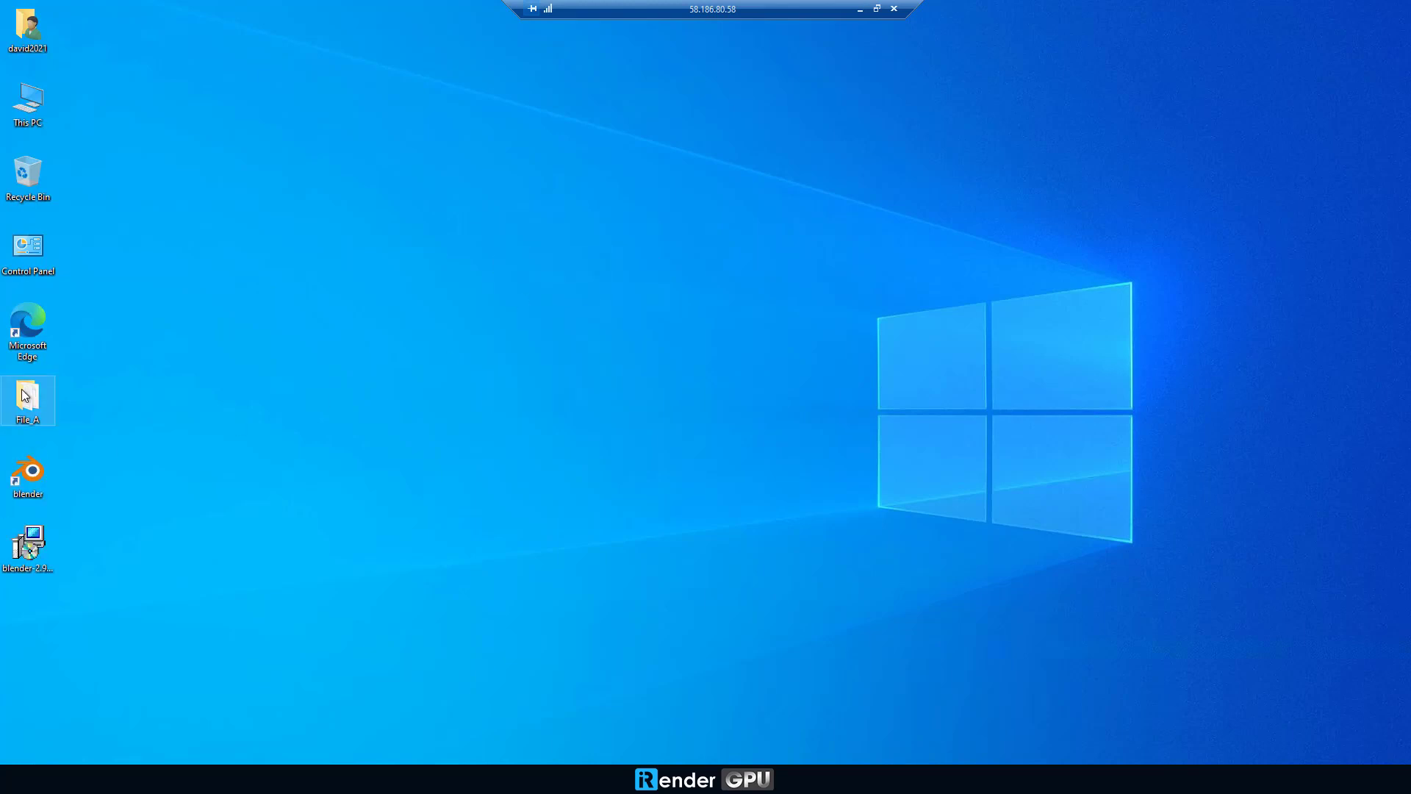
Step: Delete the blender-2.93 installer file from the desktop
click(16, 558)
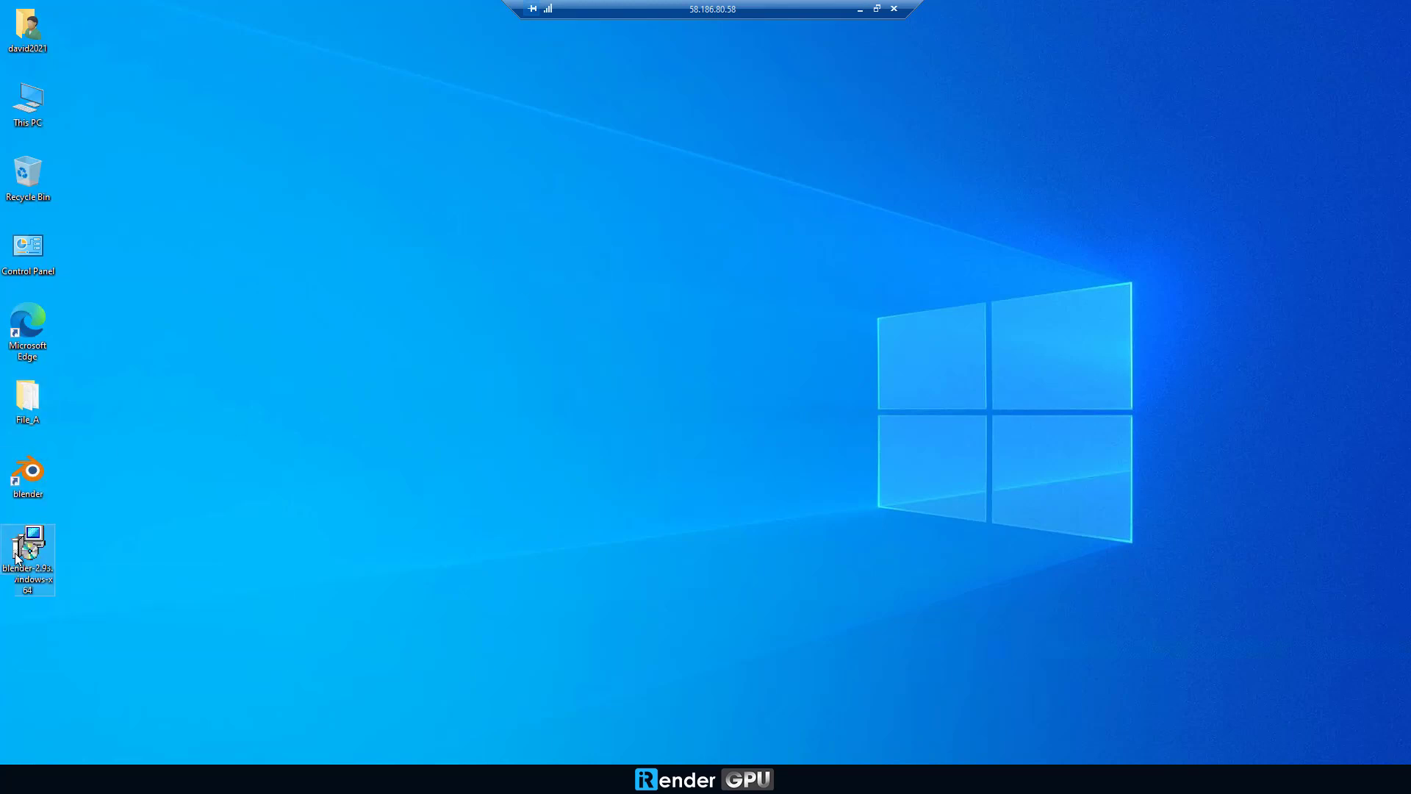
right_click(16, 557)
click(142, 490)
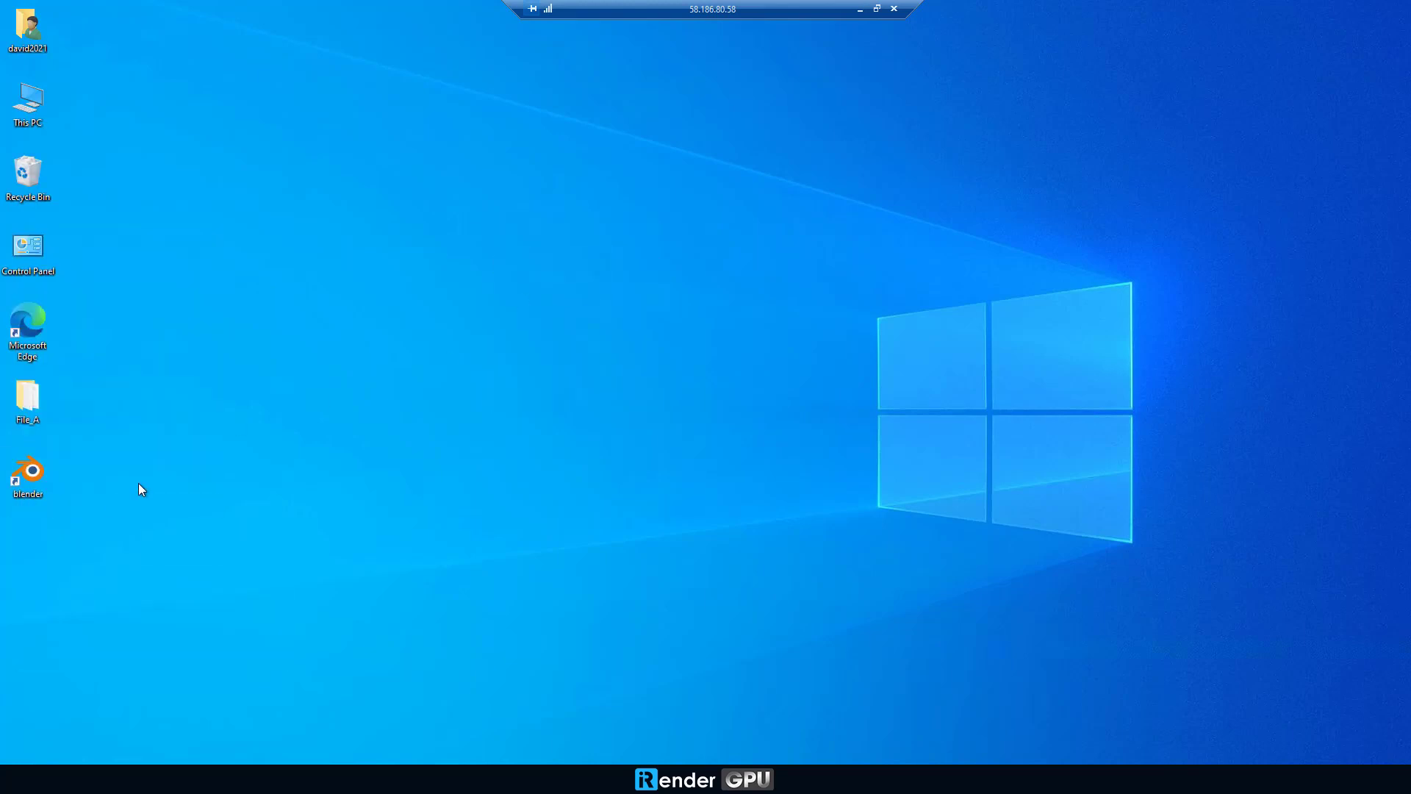
Step: Open benchmark.blend from the File_A folder in Blender
double_click(30, 408)
click(467, 256)
drag(467, 256, 483, 269)
click(1041, 165)
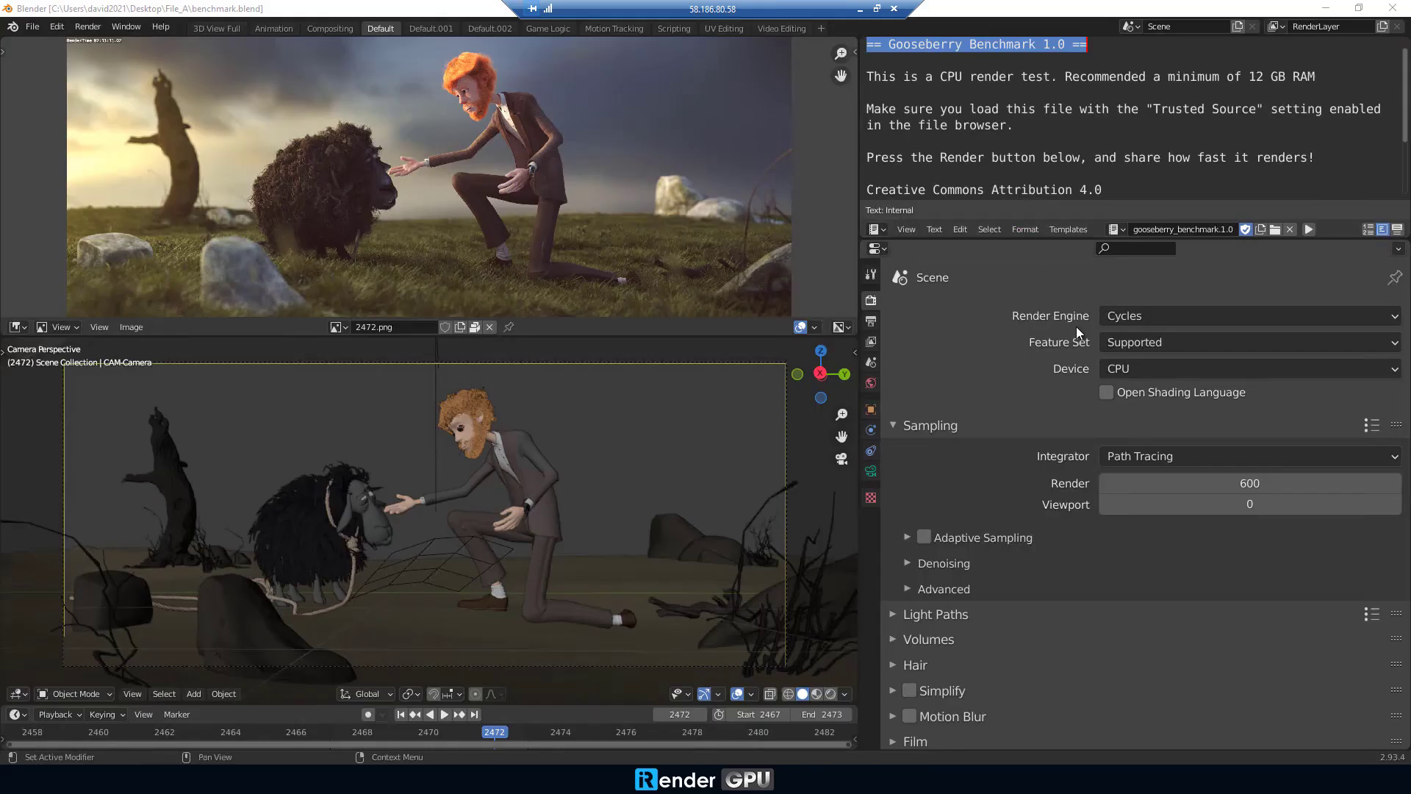
Step: Set the render device to GPU Compute and enable OptiX for the four RTX 3090s in Preferences
click(1141, 367)
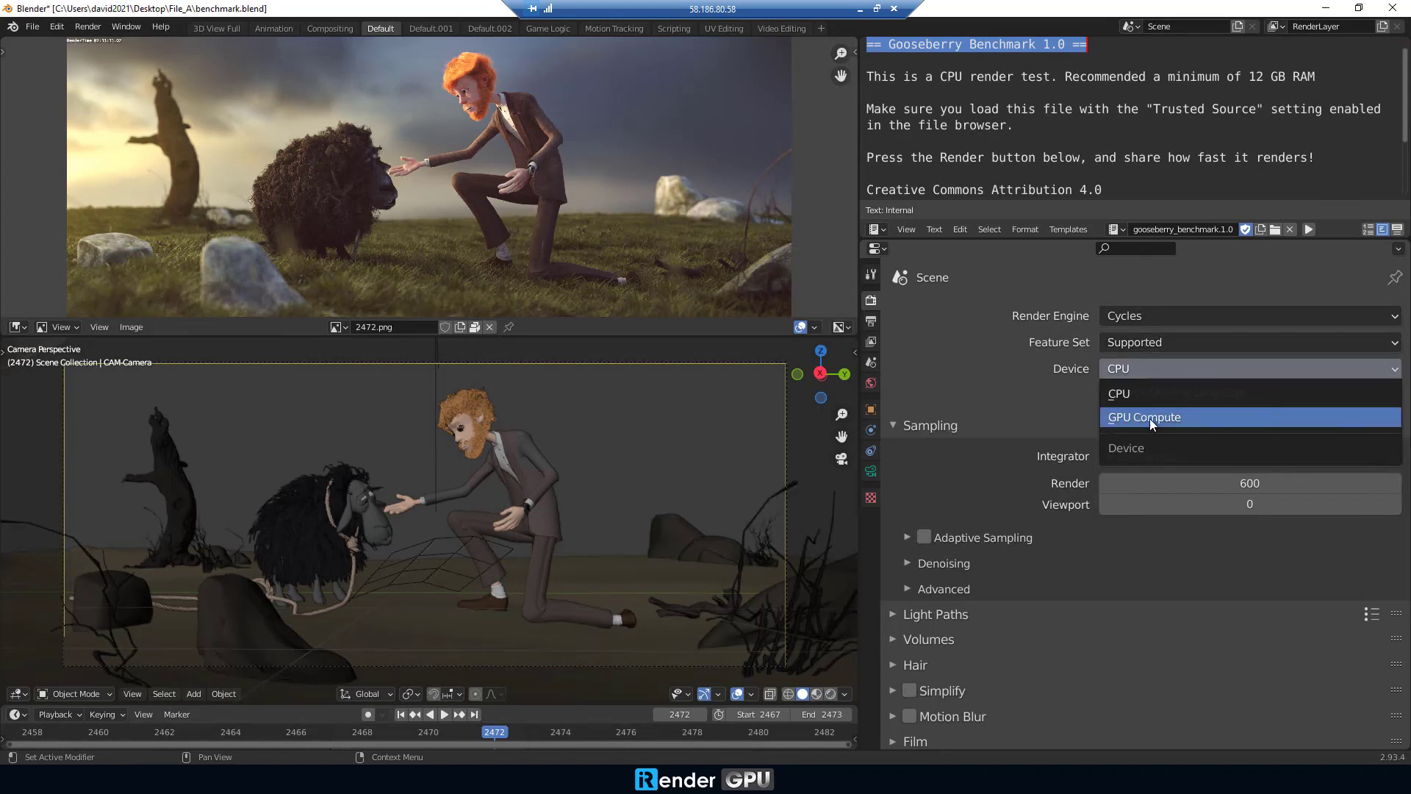
click(1150, 417)
click(51, 27)
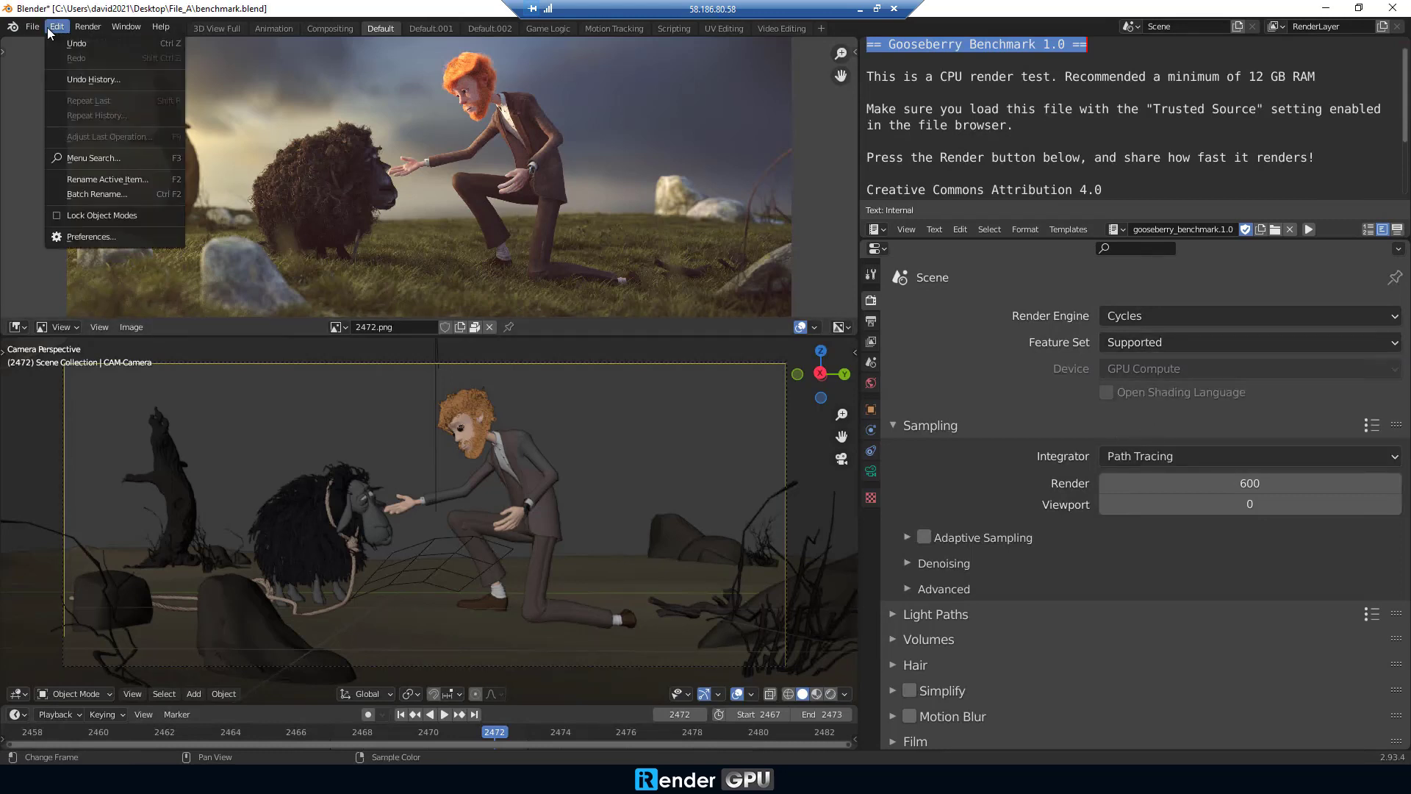
click(91, 236)
click(38, 263)
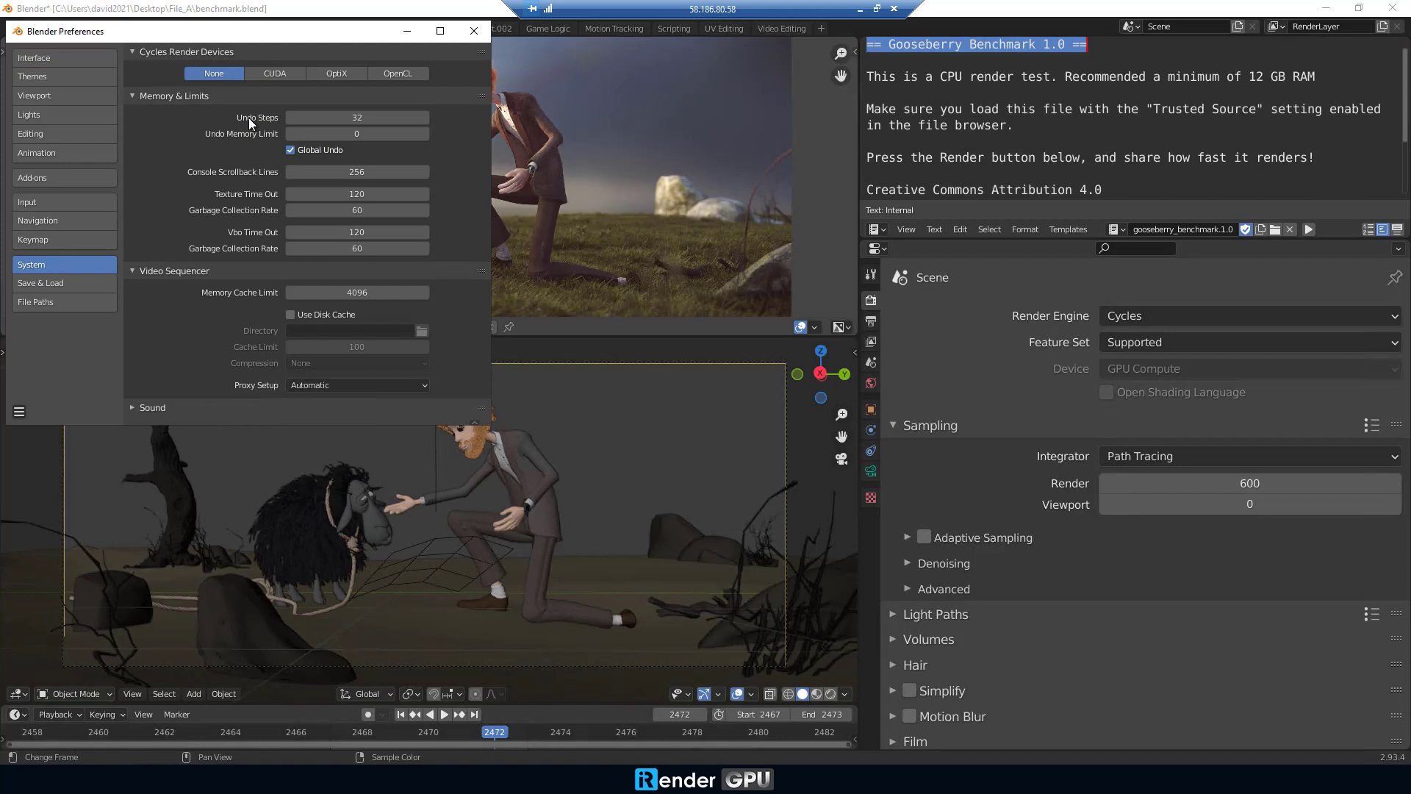
click(269, 73)
click(327, 74)
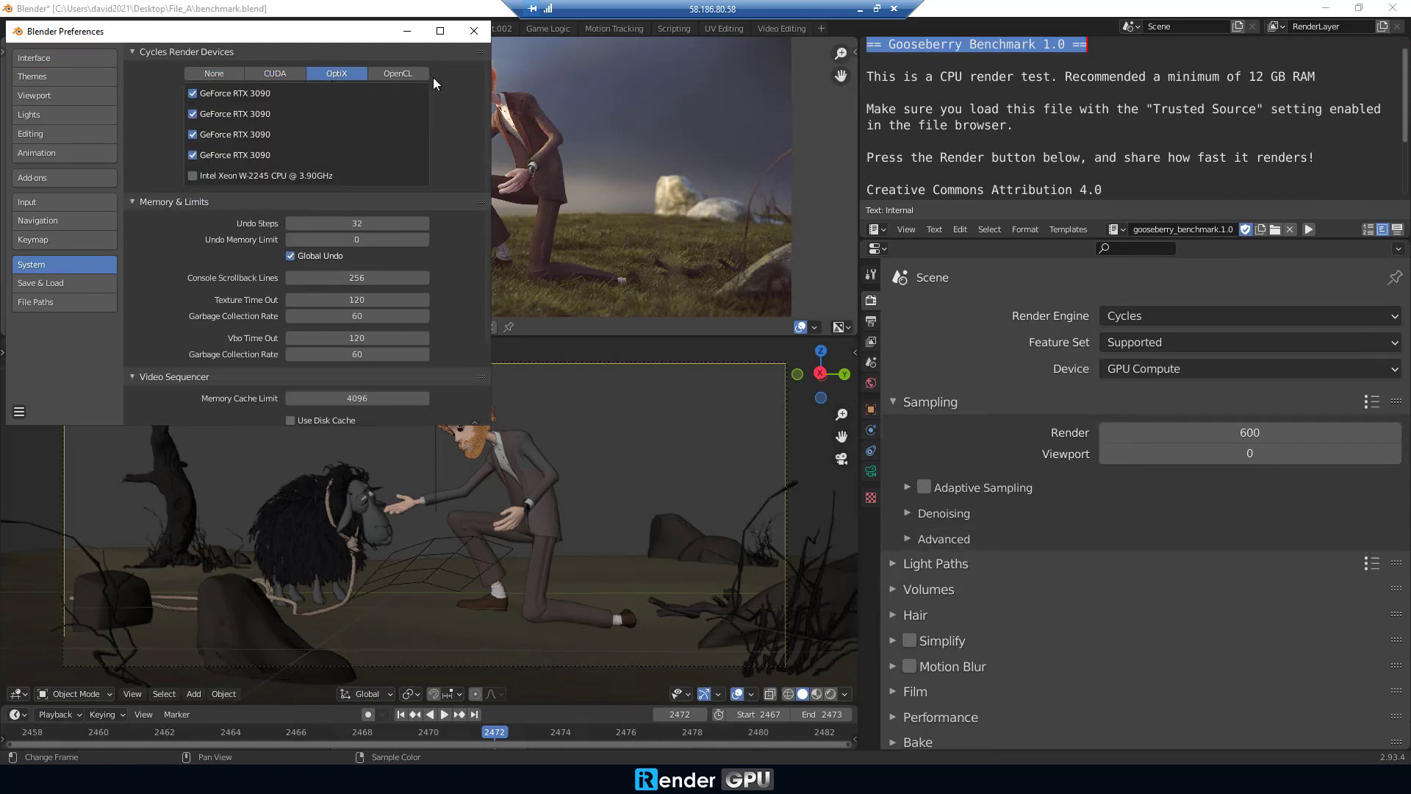
click(474, 31)
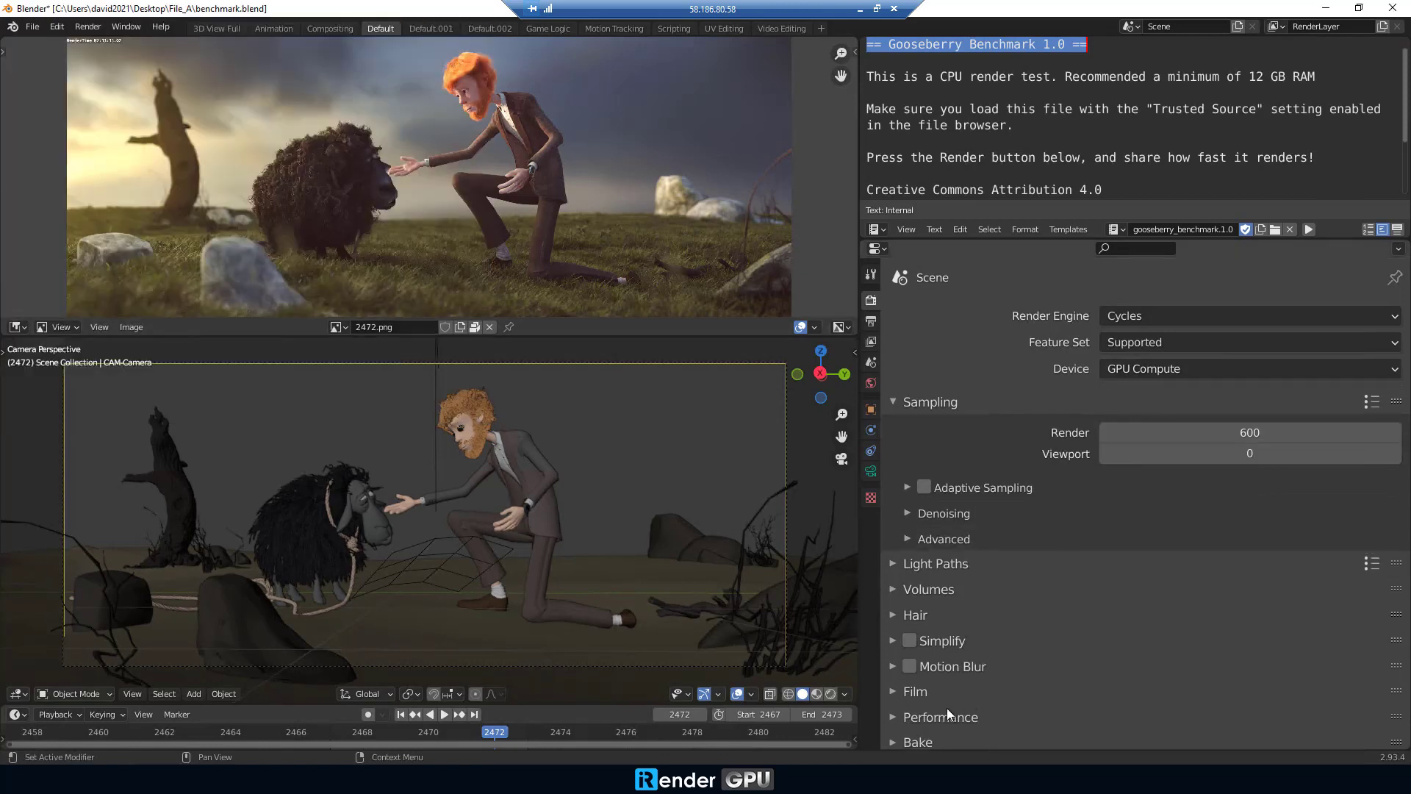
Step: Set the Performance tile width to 100 px
scroll(933, 704, down, 1)
click(893, 687)
scroll(1024, 682, down, 5)
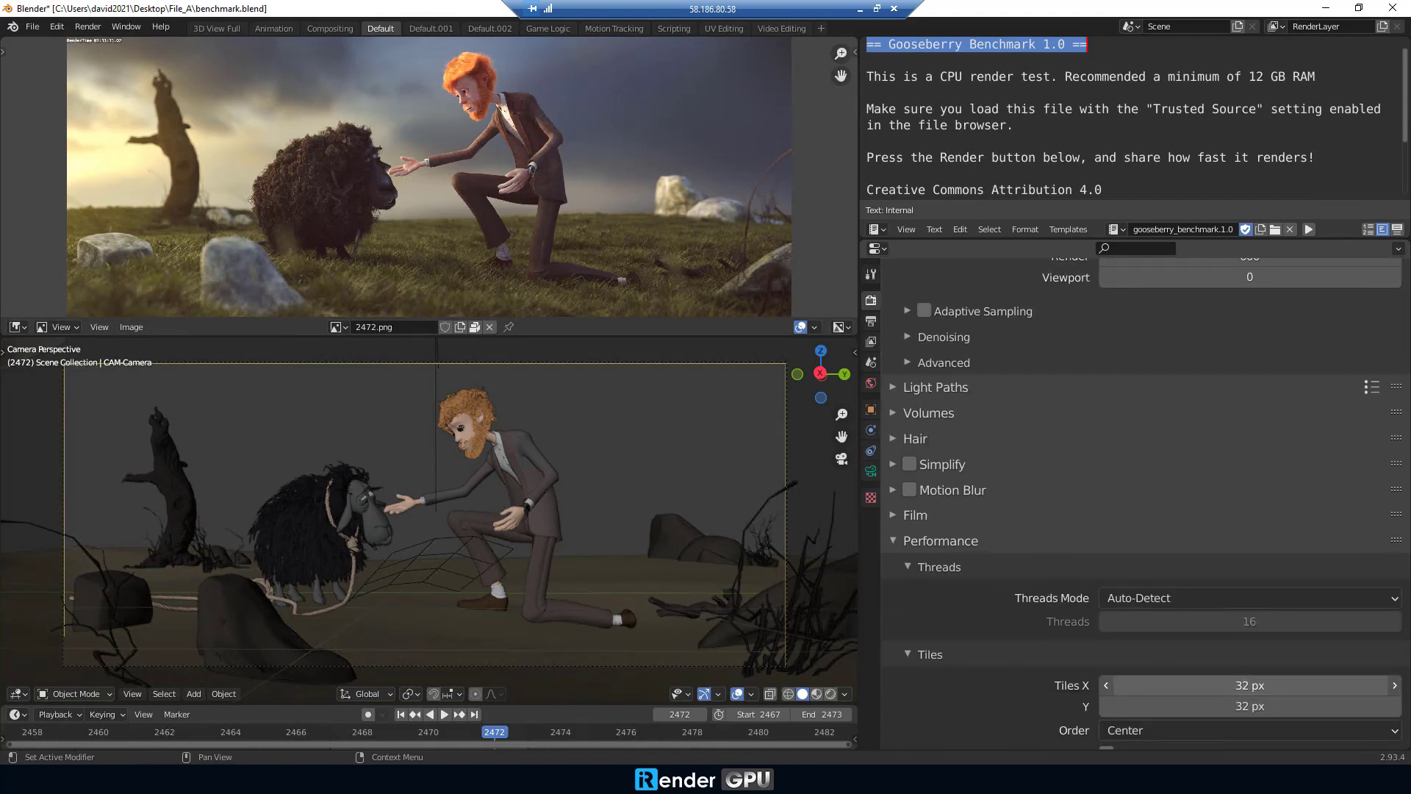
click(1187, 685)
key(Return)
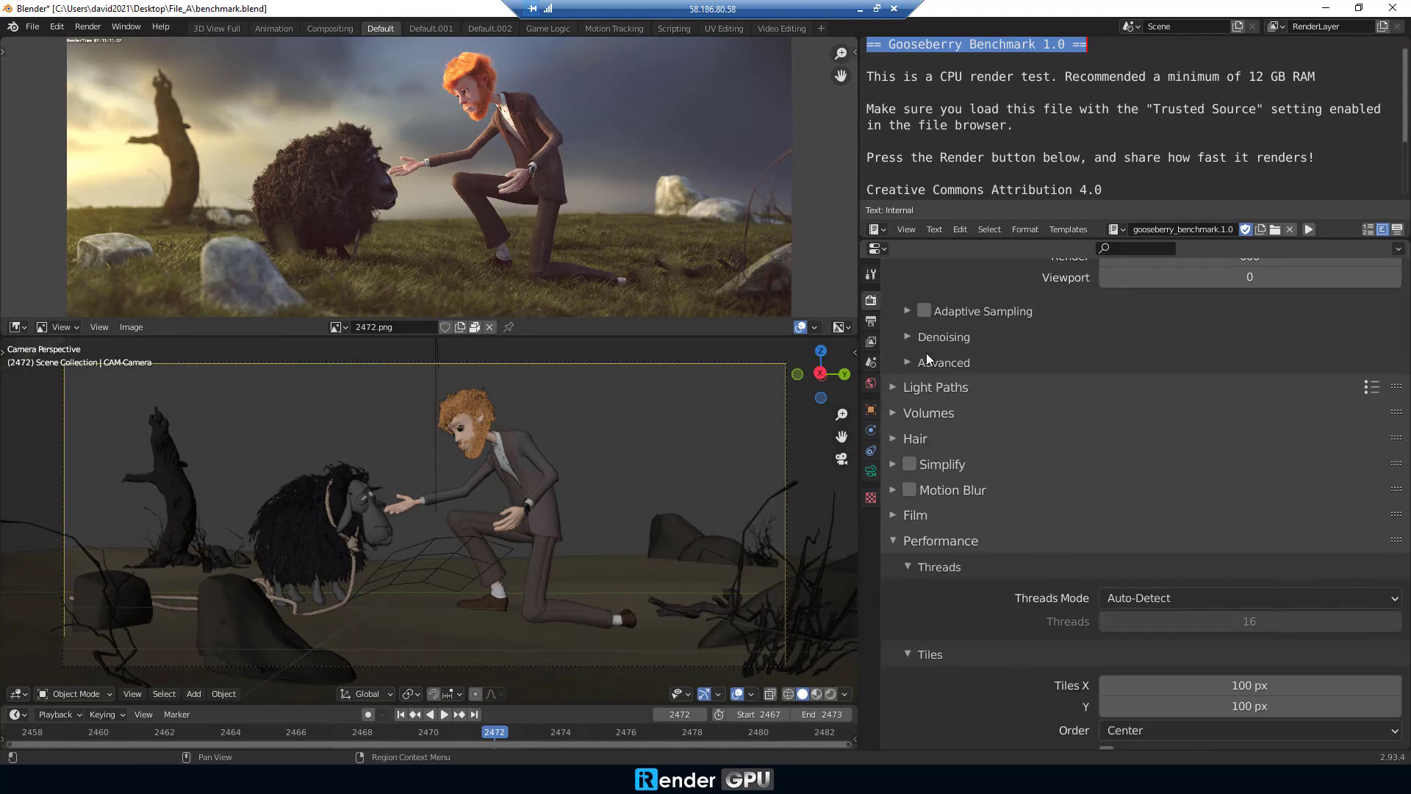
scroll(904, 331, up, 9)
Step: Check the output Dimensions settings and render the current frame as an image
click(871, 321)
click(899, 313)
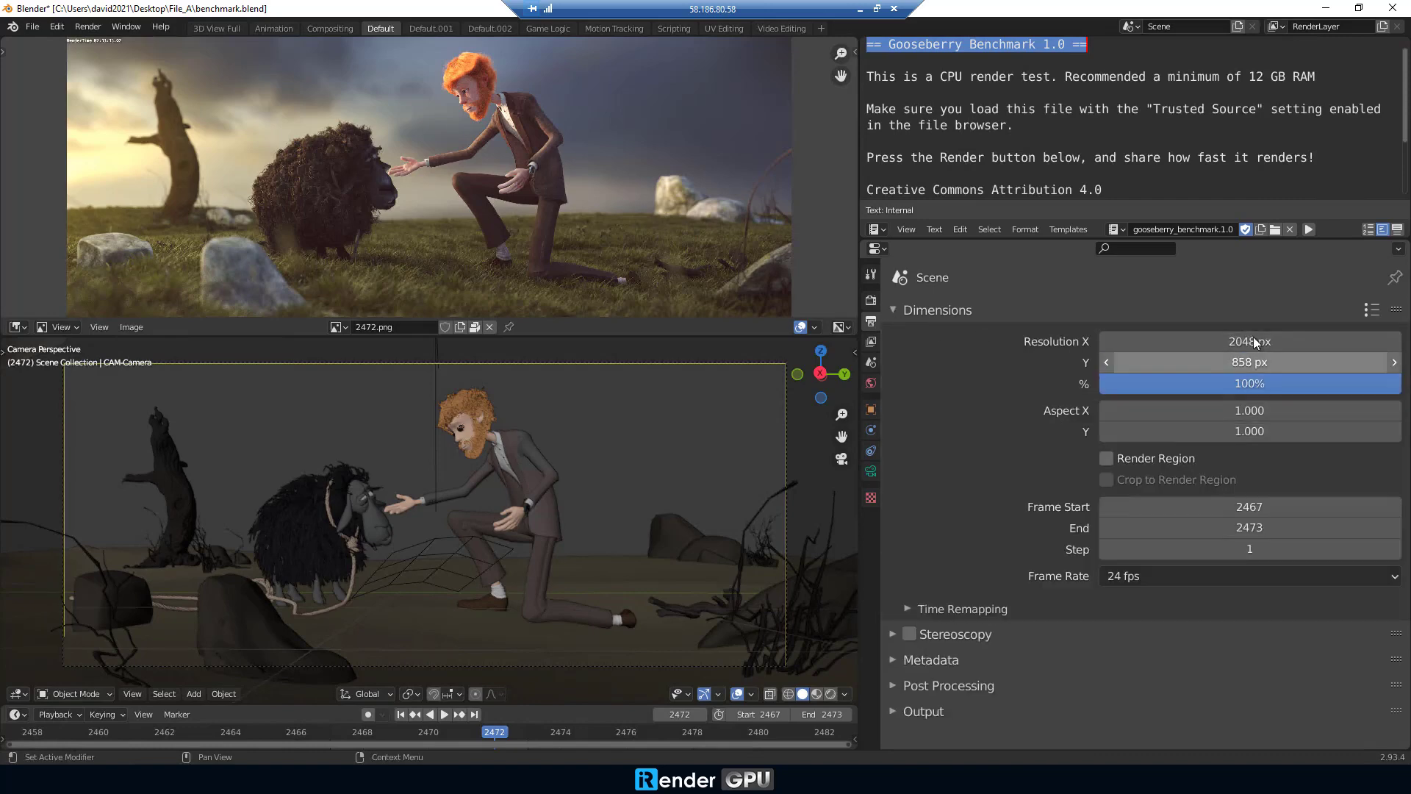
click(88, 28)
click(99, 44)
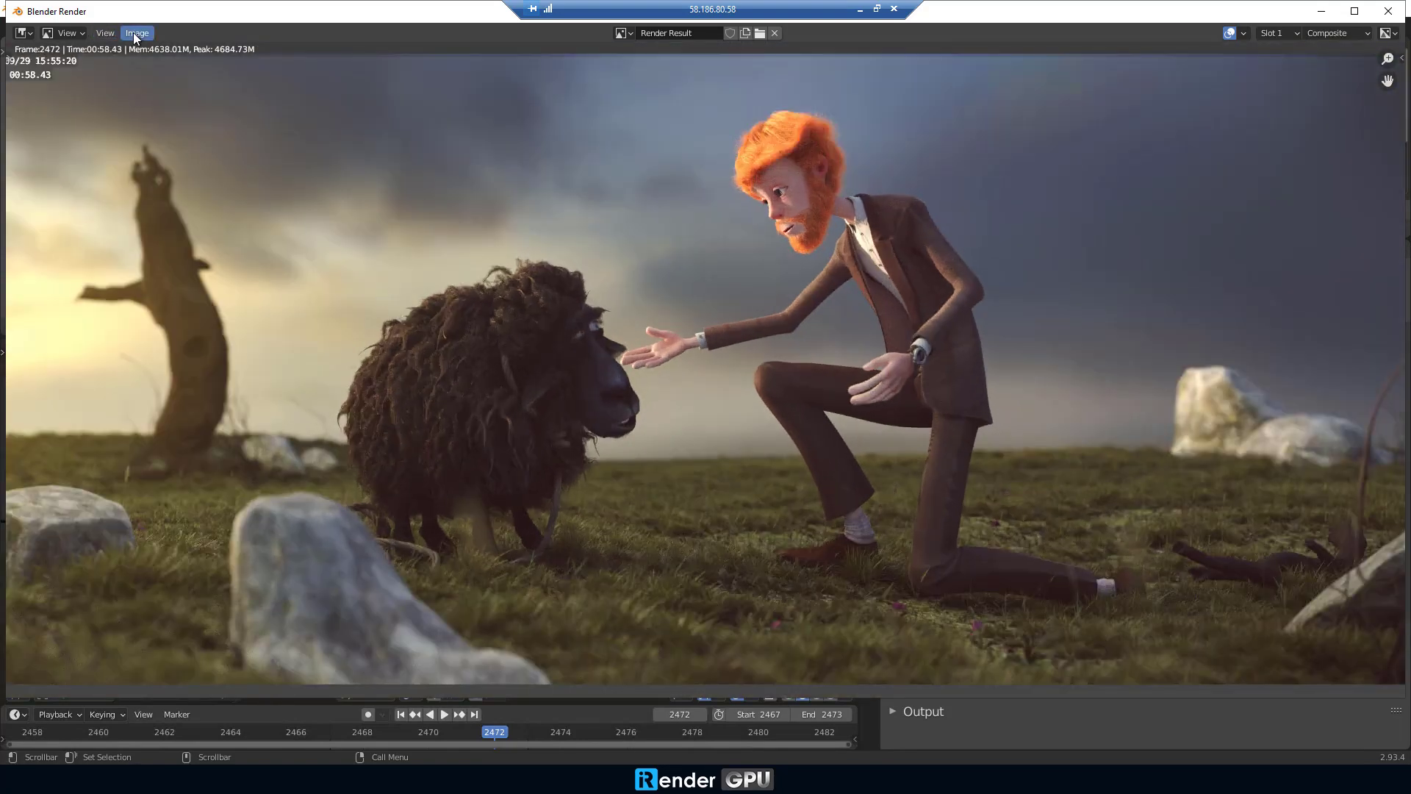
Step: Save the rendered frame to the Desktop as PNG named File_A_output
click(134, 34)
click(181, 122)
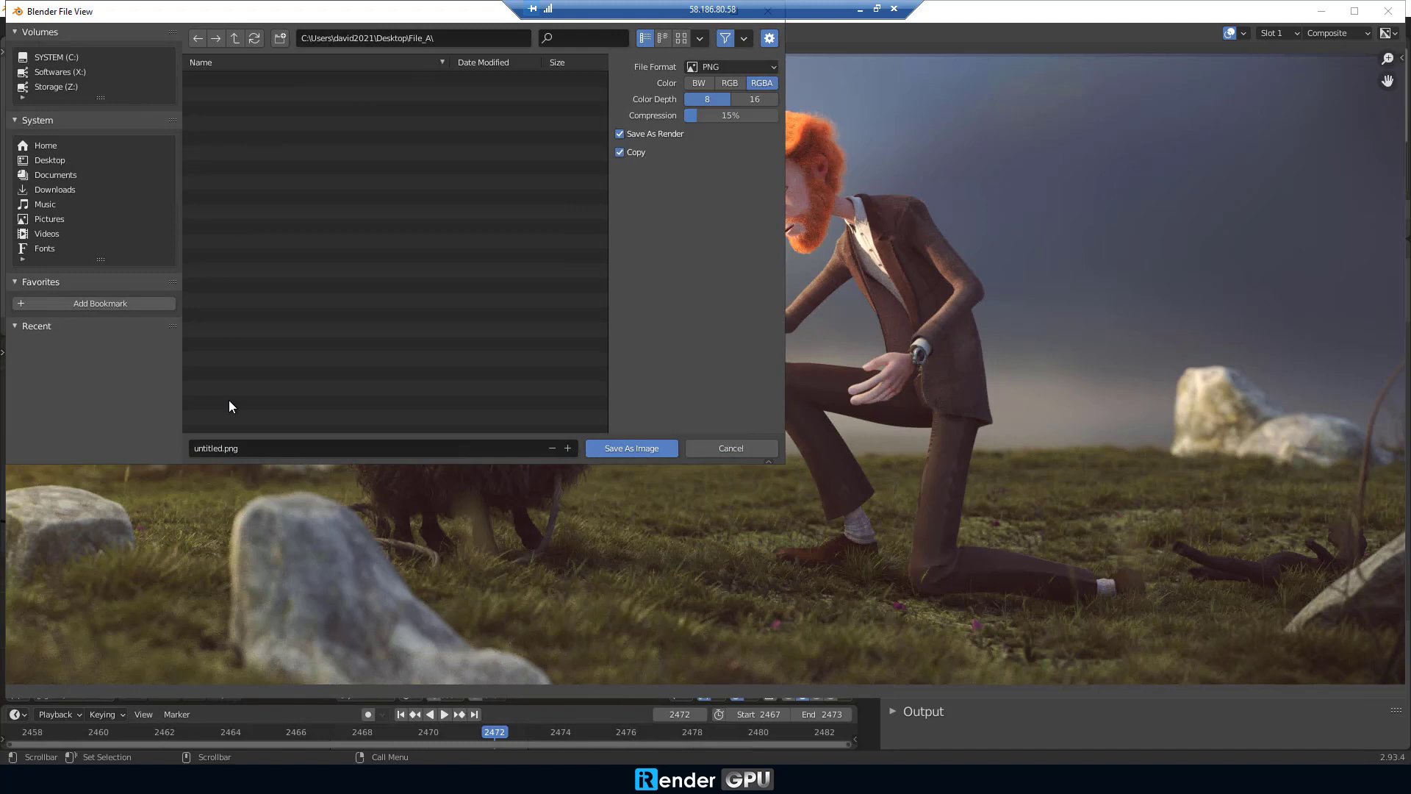
click(54, 162)
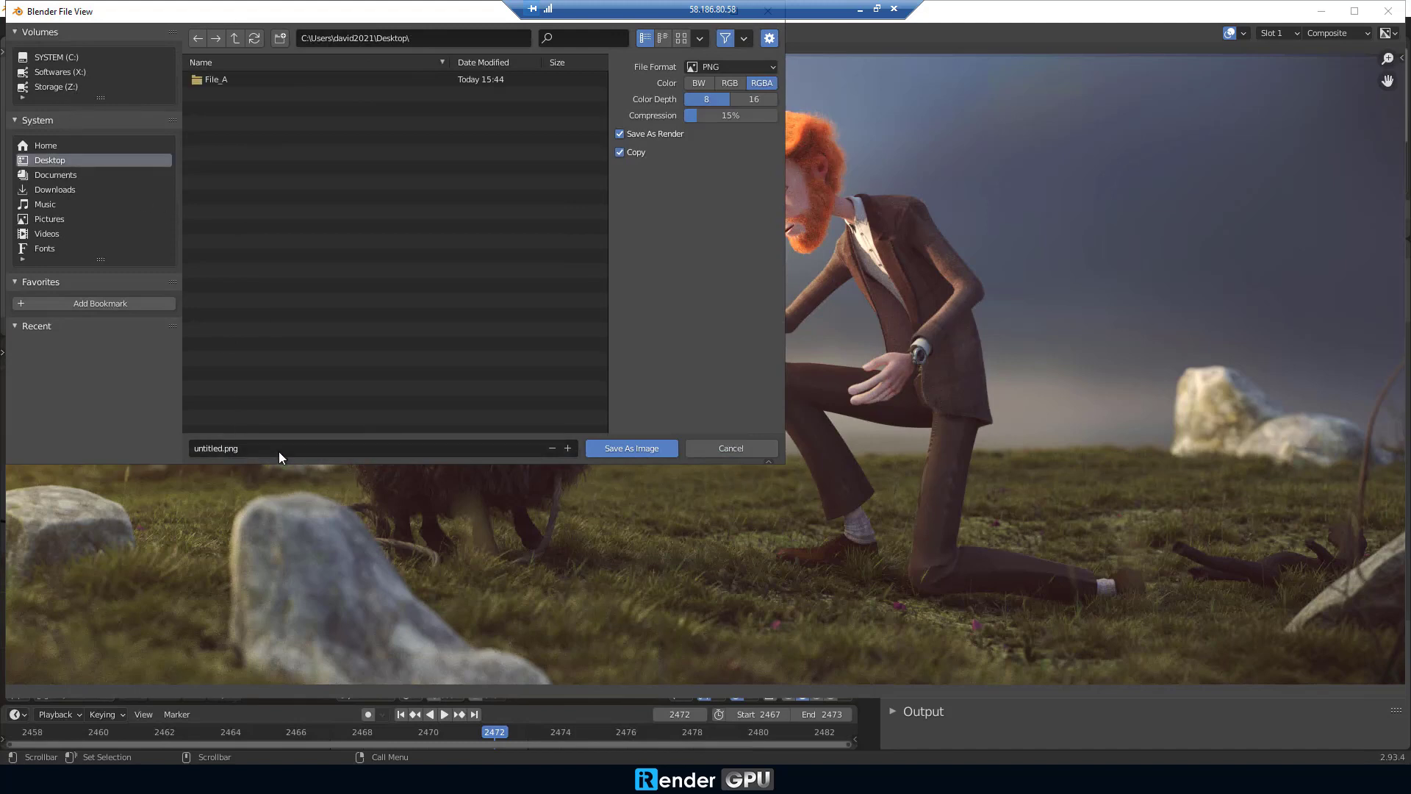
click(278, 449)
drag(406, 15, 594, 196)
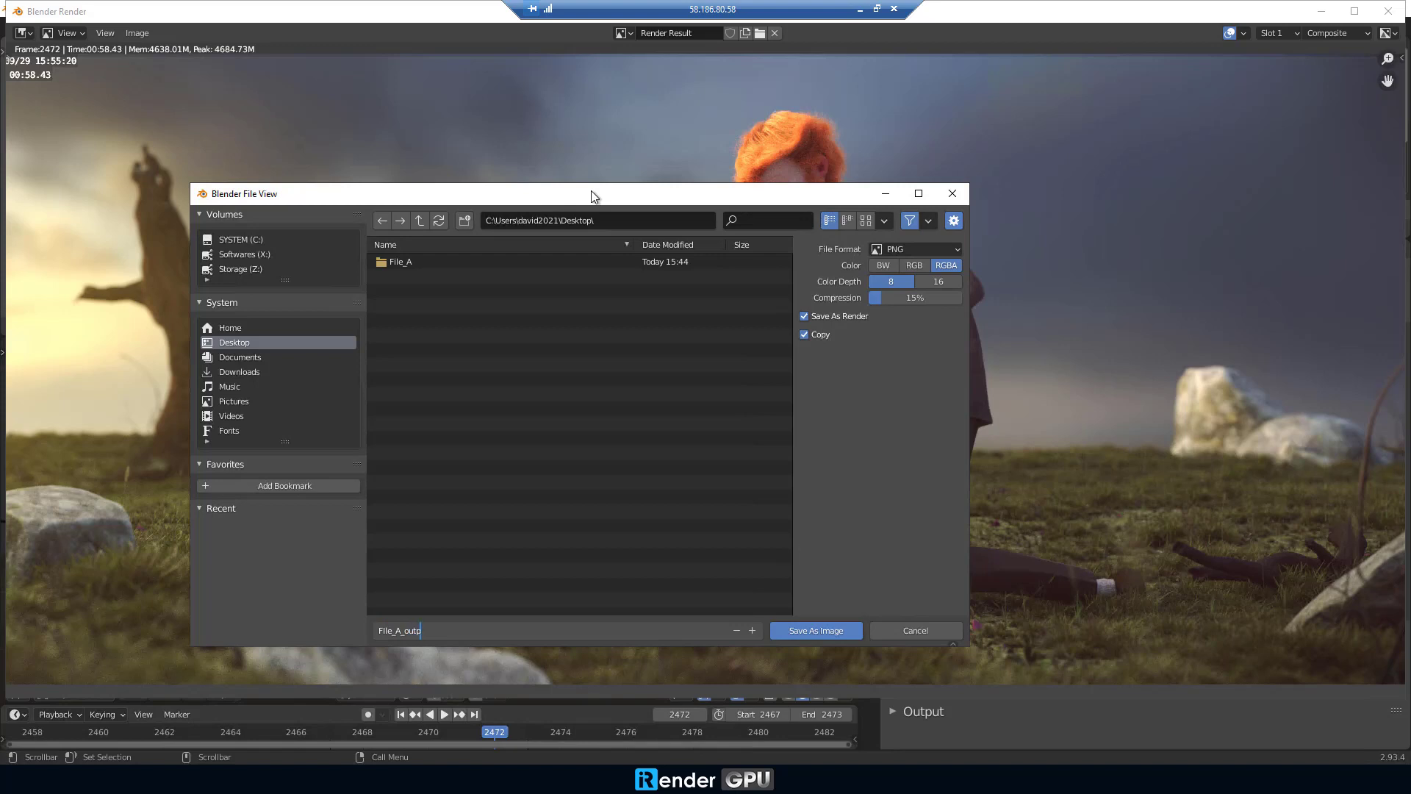
click(931, 250)
click(940, 248)
click(941, 248)
click(813, 631)
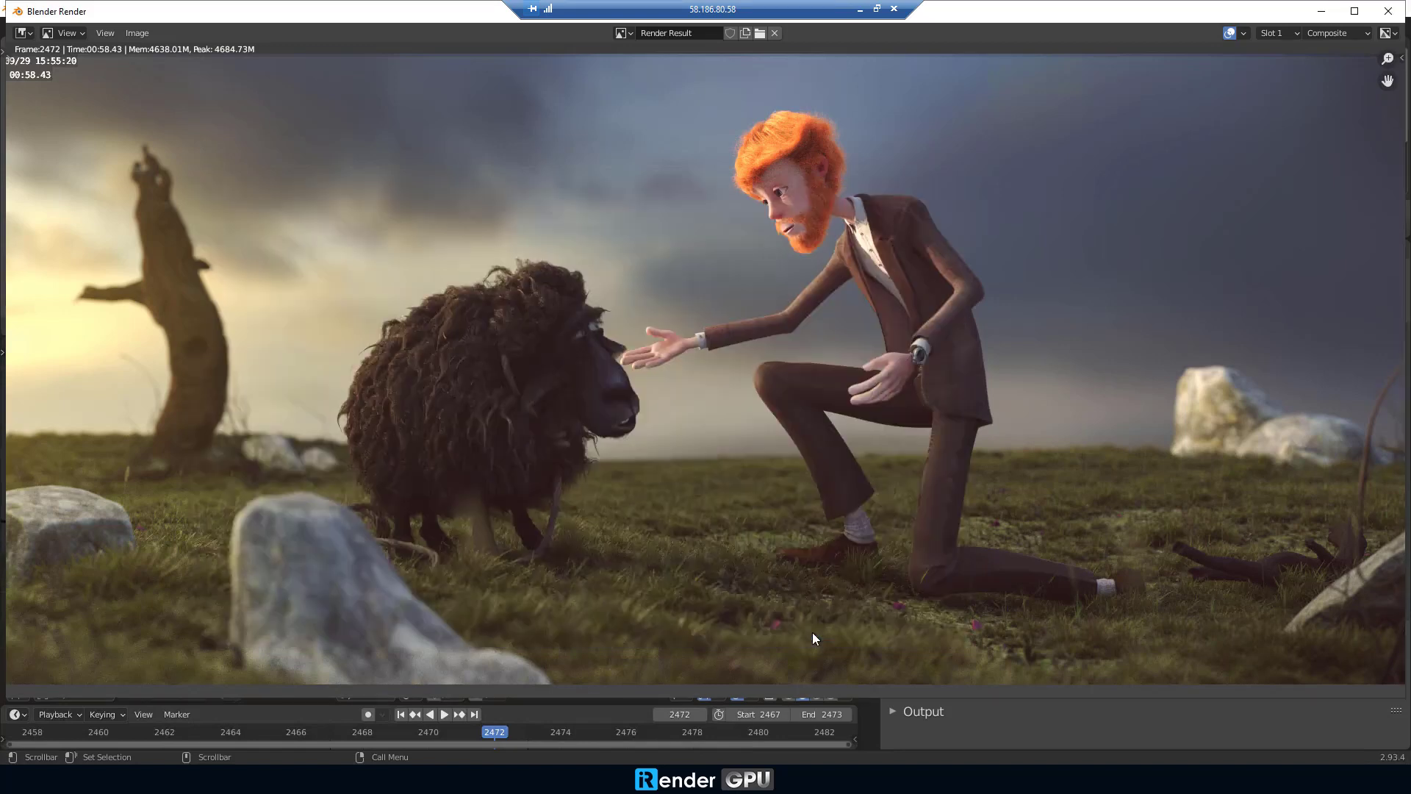
Step: Close the render window and quit Blender with Don't Save
click(1388, 11)
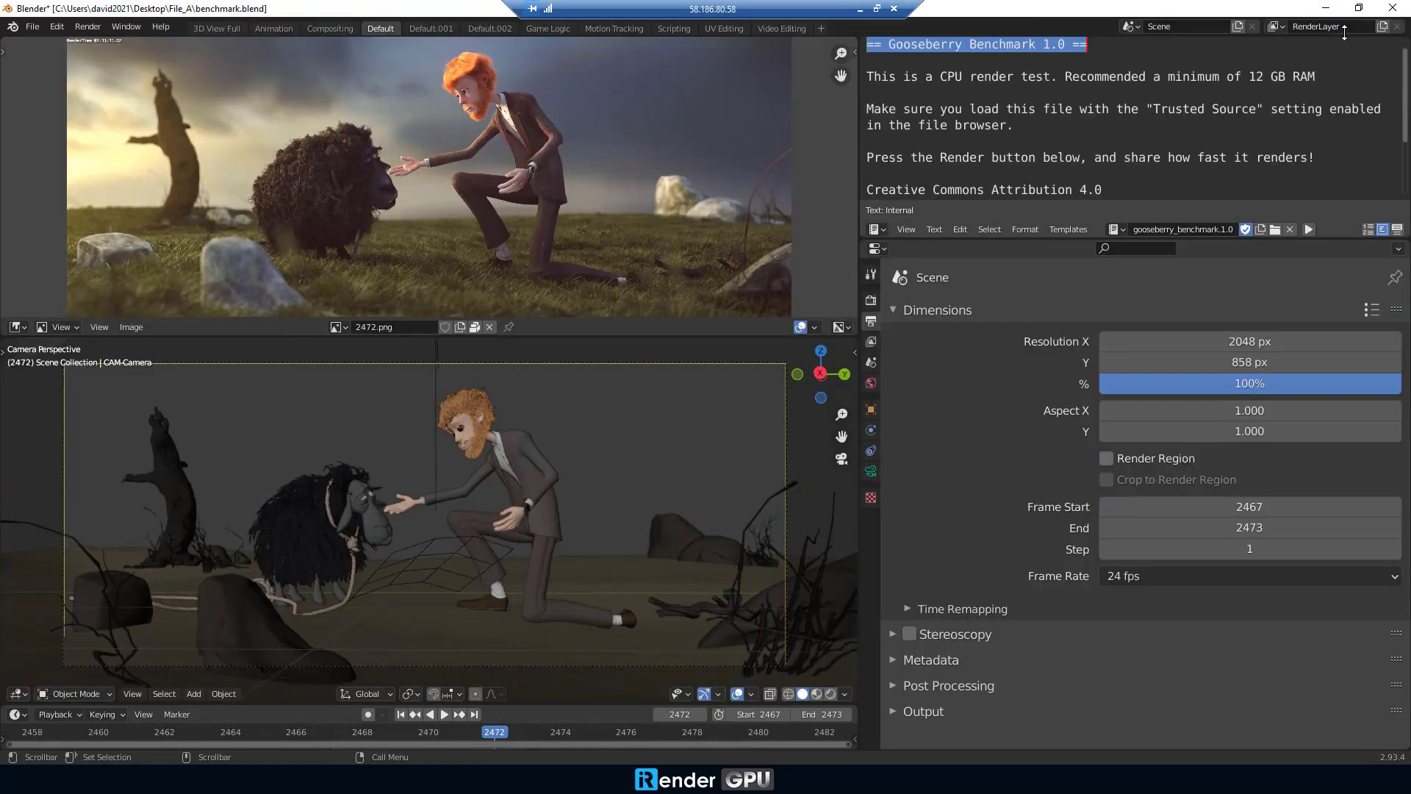
click(1392, 7)
click(739, 413)
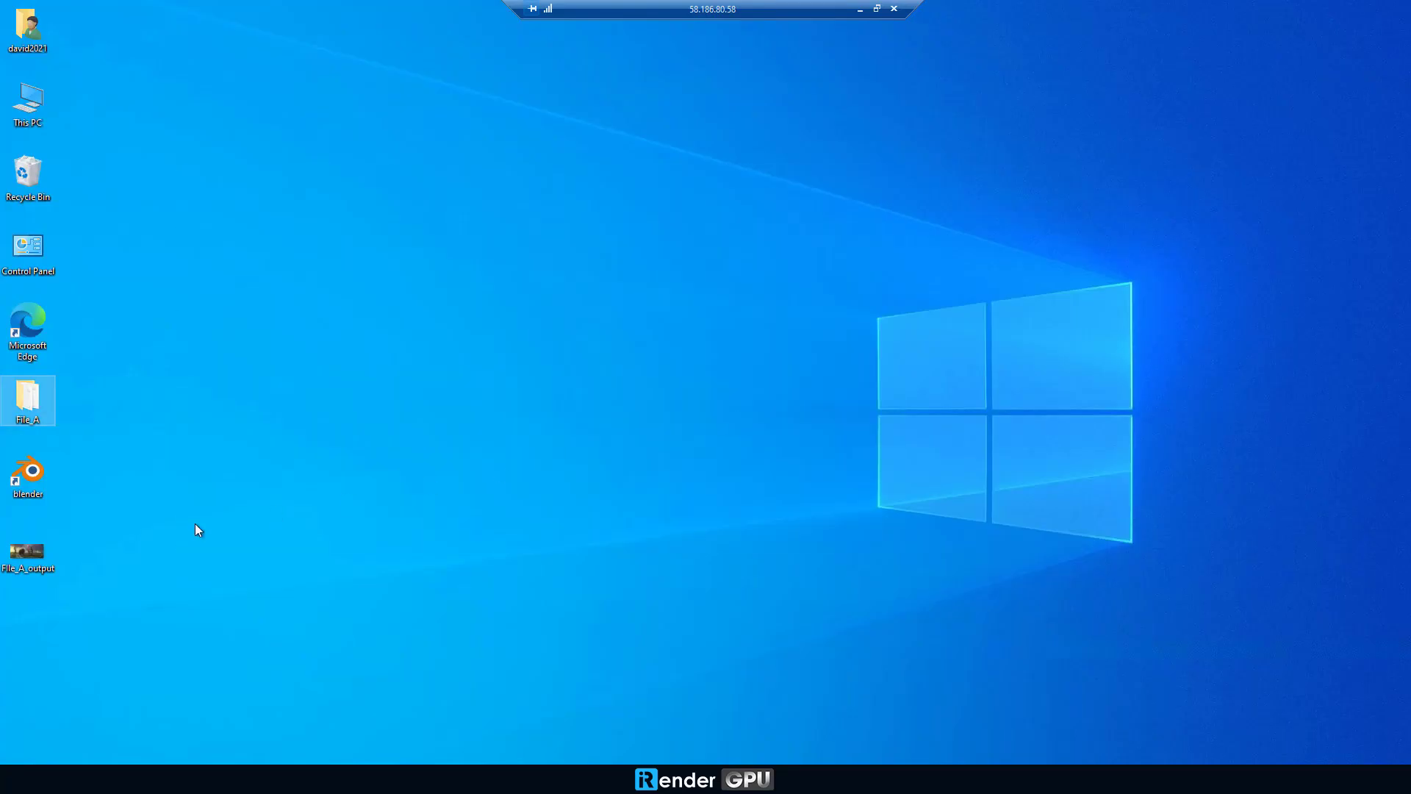
Step: Copy the File_A_output image and paste it into the Storage (Z:) drive
right_click(29, 553)
click(71, 466)
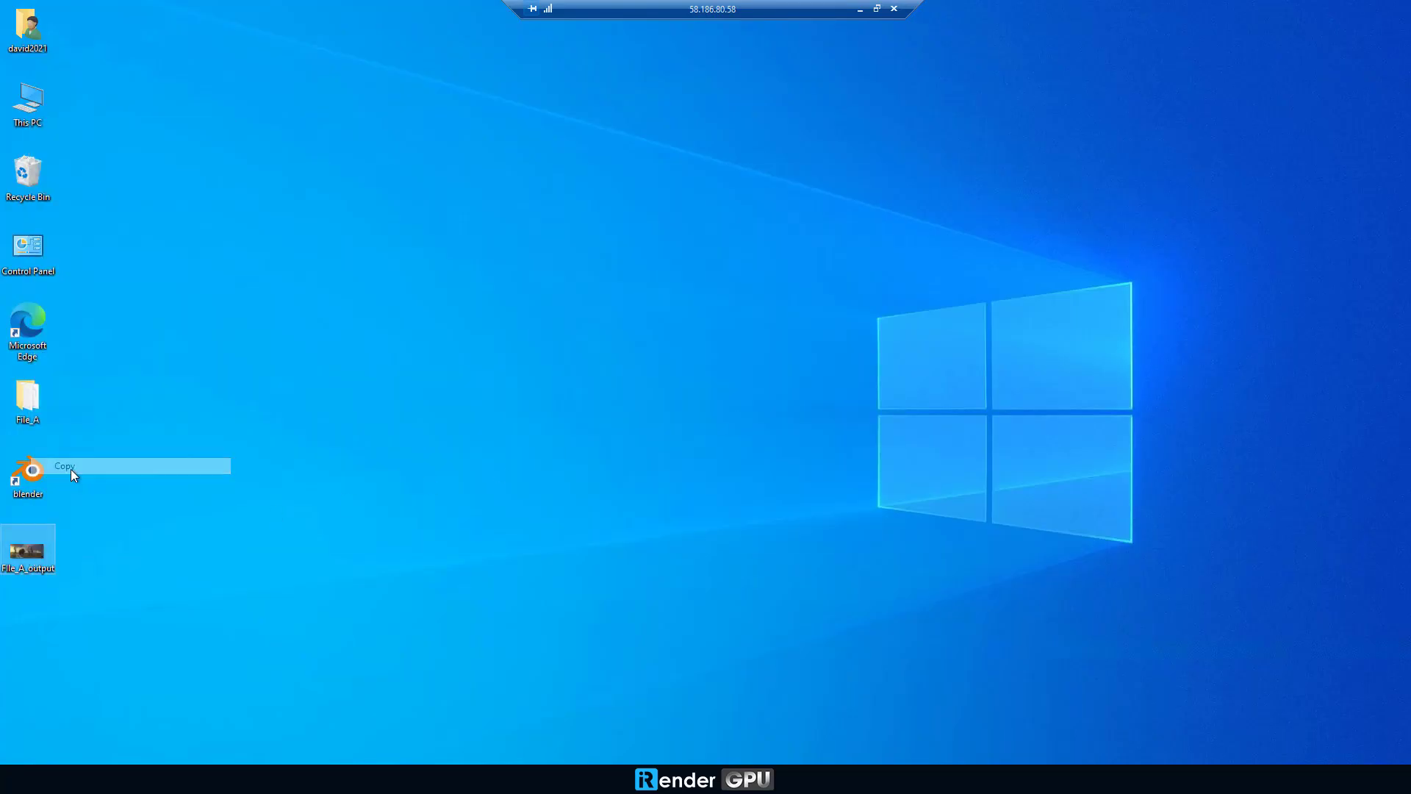
double_click(28, 102)
double_click(665, 494)
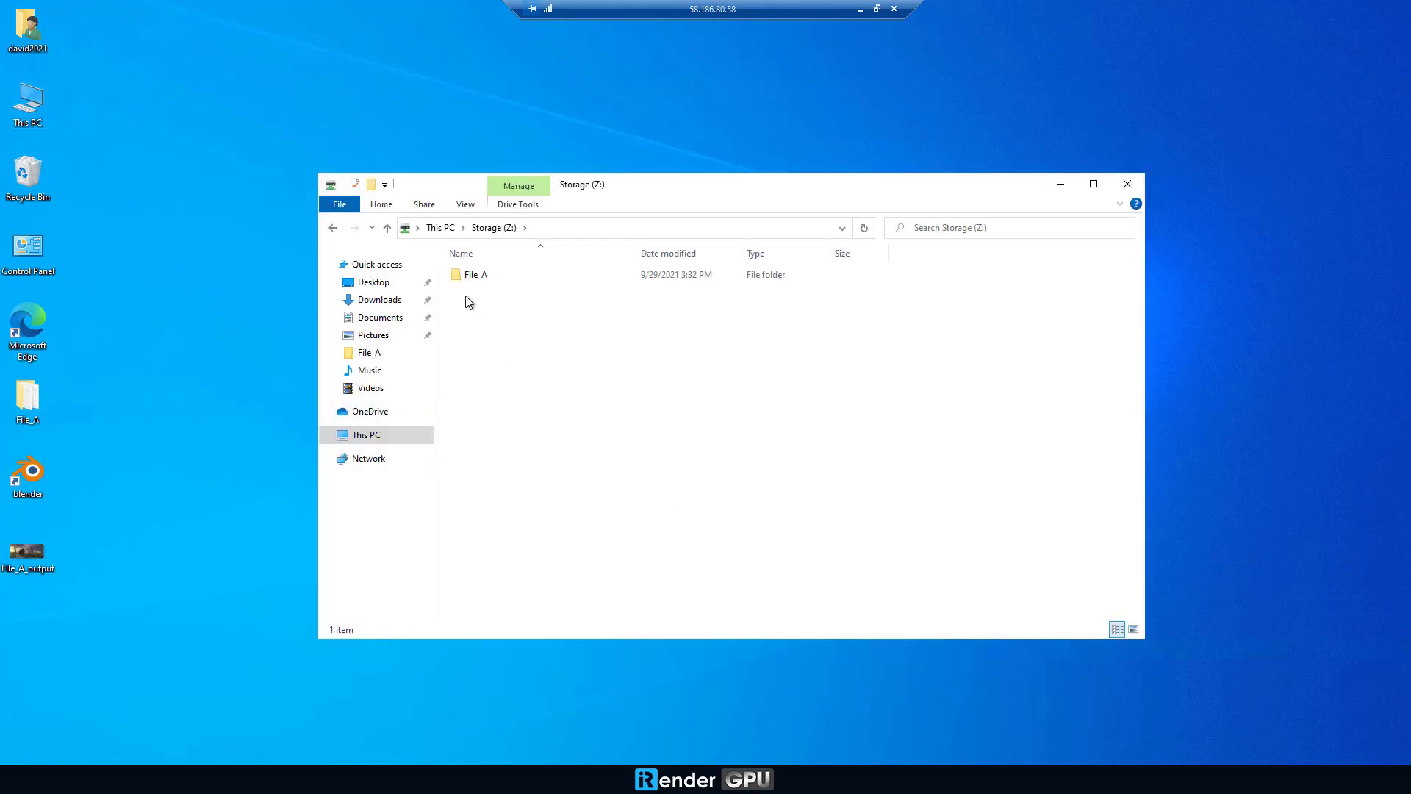
right_click(466, 299)
click(509, 400)
click(508, 399)
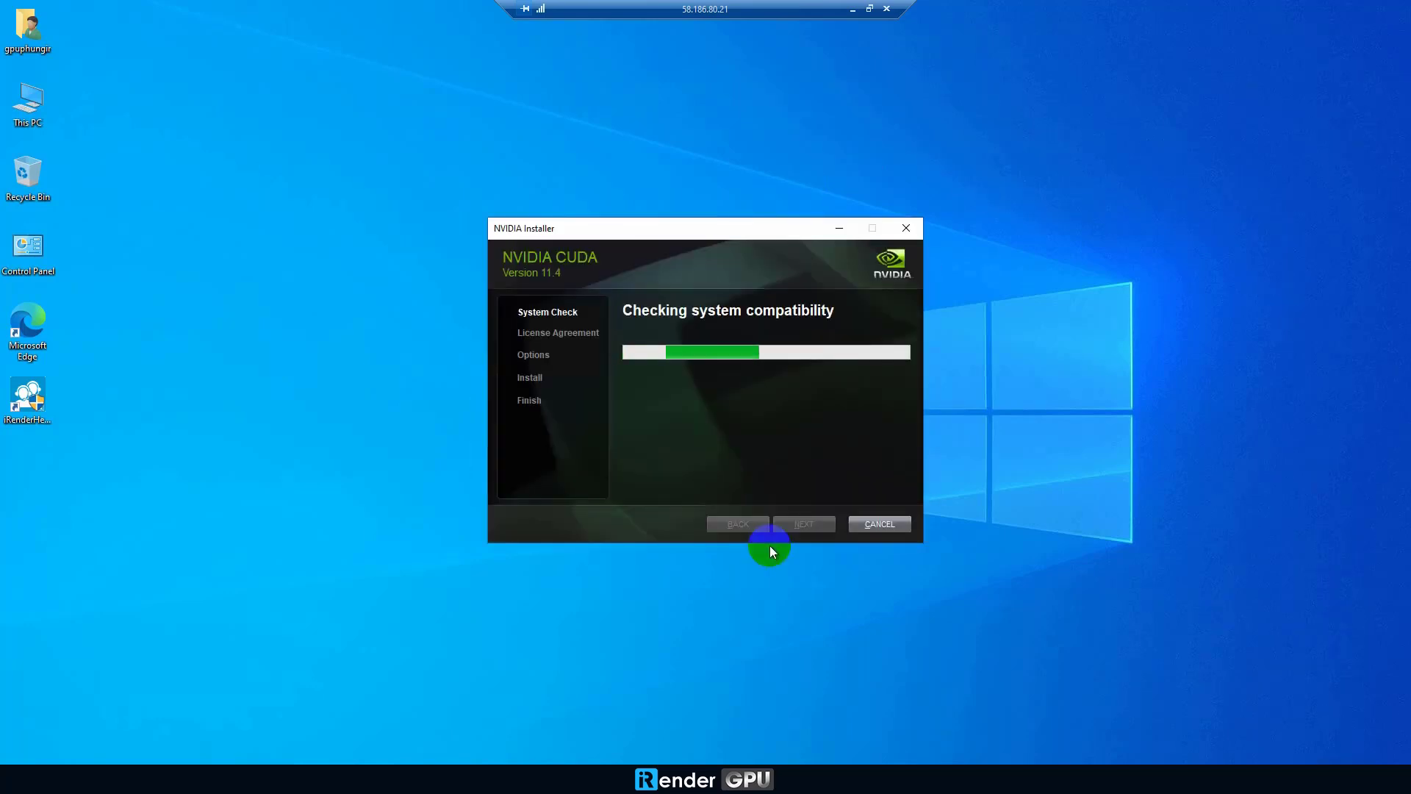
Step: Accept the CUDA 11.4 license, choose Custom install, keep components and default location, and start installing
click(783, 522)
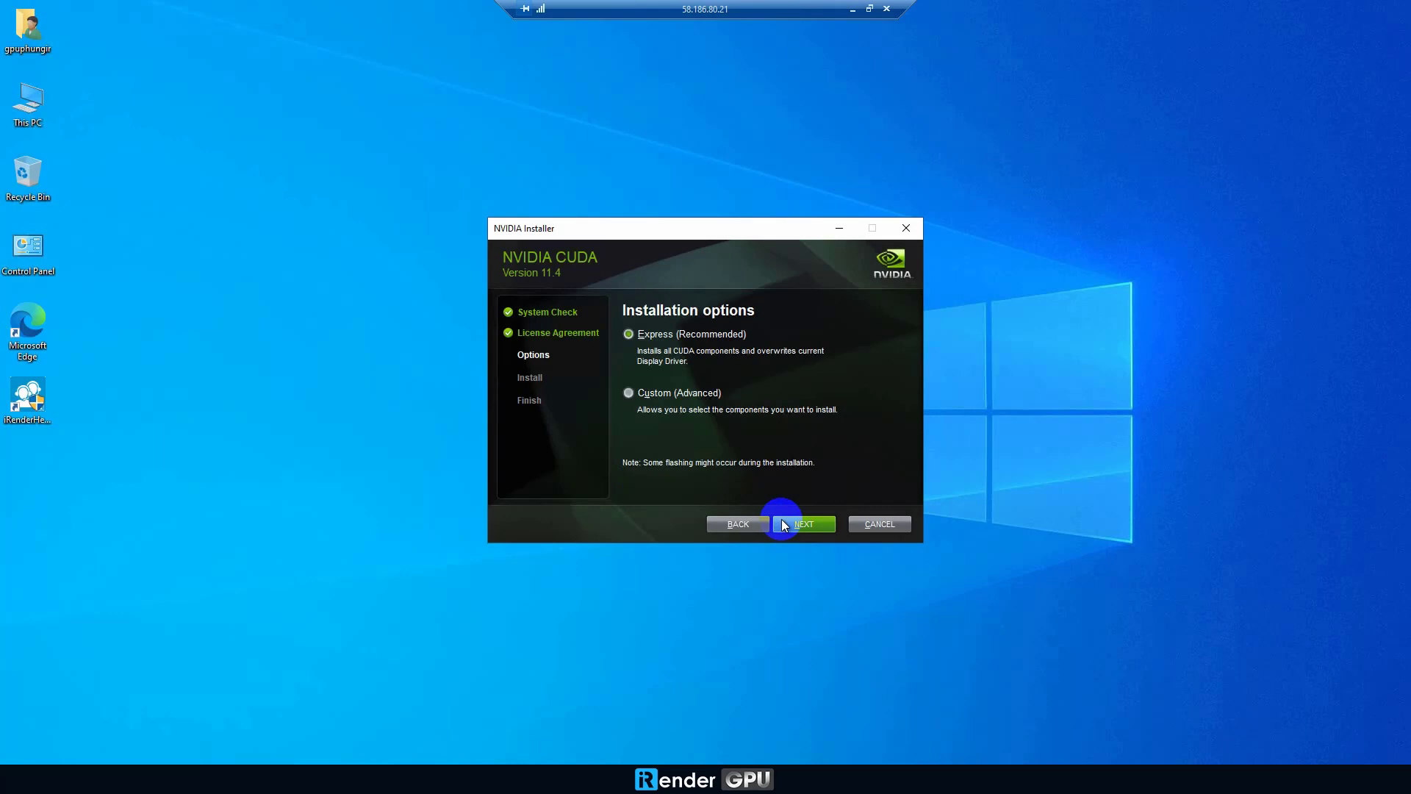
click(806, 523)
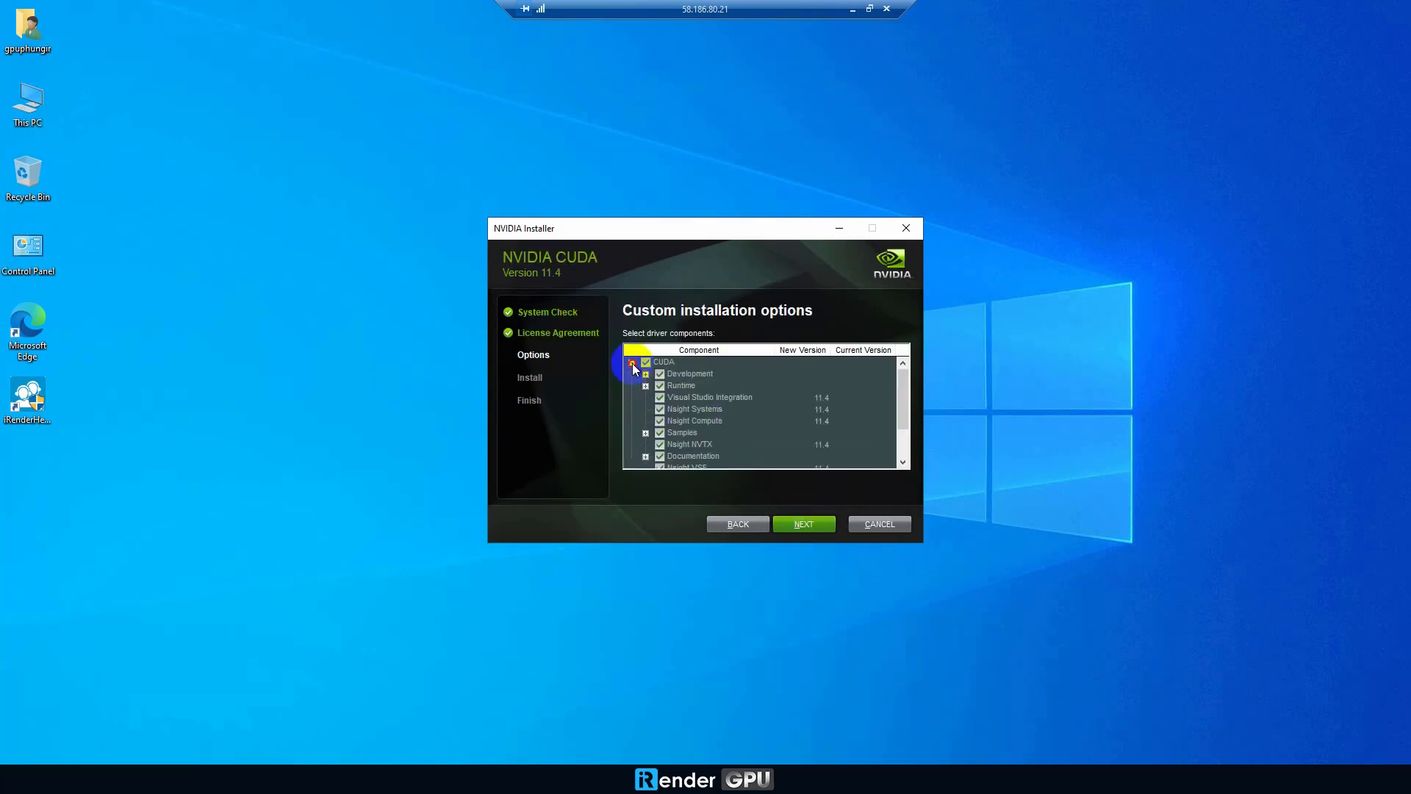
click(800, 531)
click(802, 527)
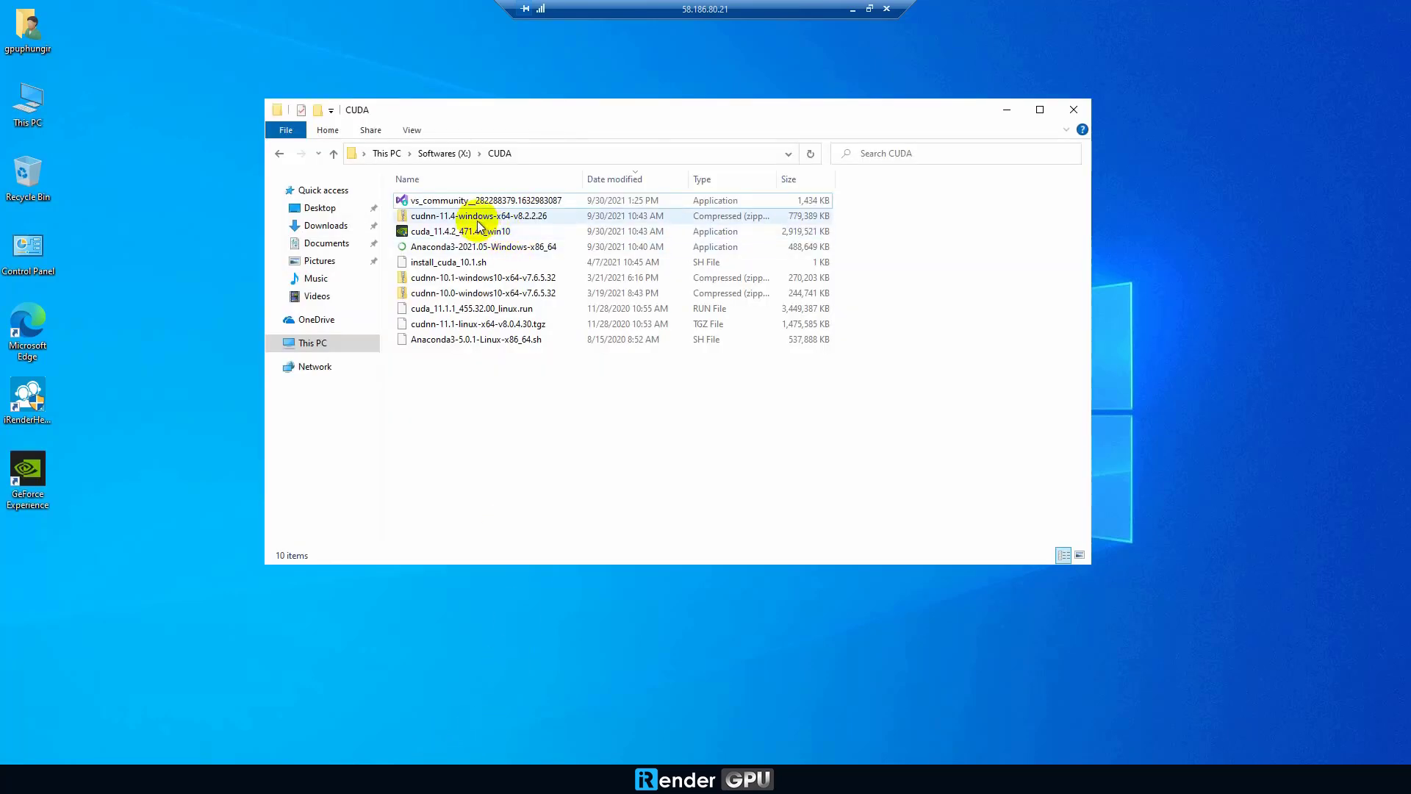
Step: Open the extracted cuDNN cuda folder beside C:\Program Files\NVIDIA GPU Computing Toolkit\CUDA\v11.4\bin
double_click(474, 219)
double_click(485, 205)
drag(619, 114, 951, 110)
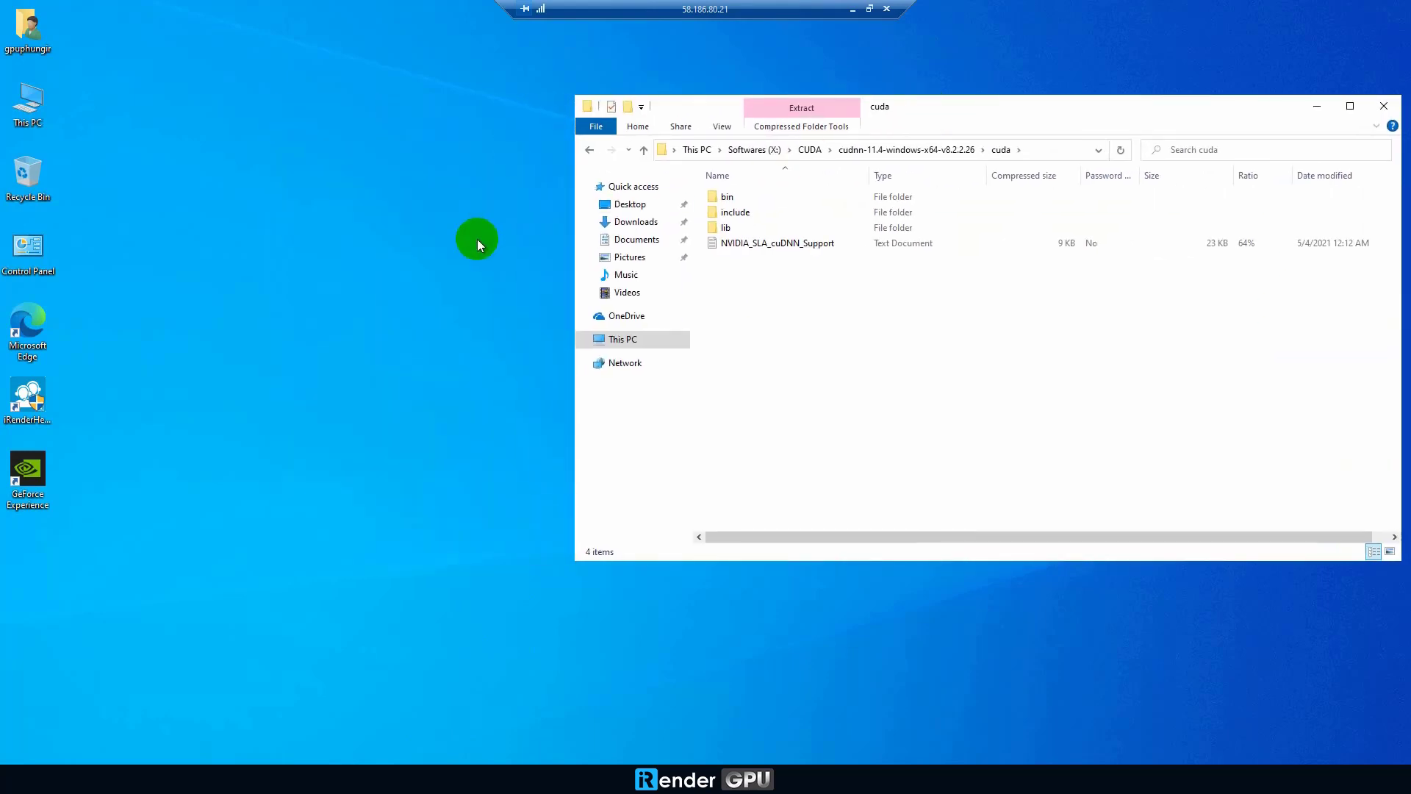
double_click(28, 103)
double_click(169, 301)
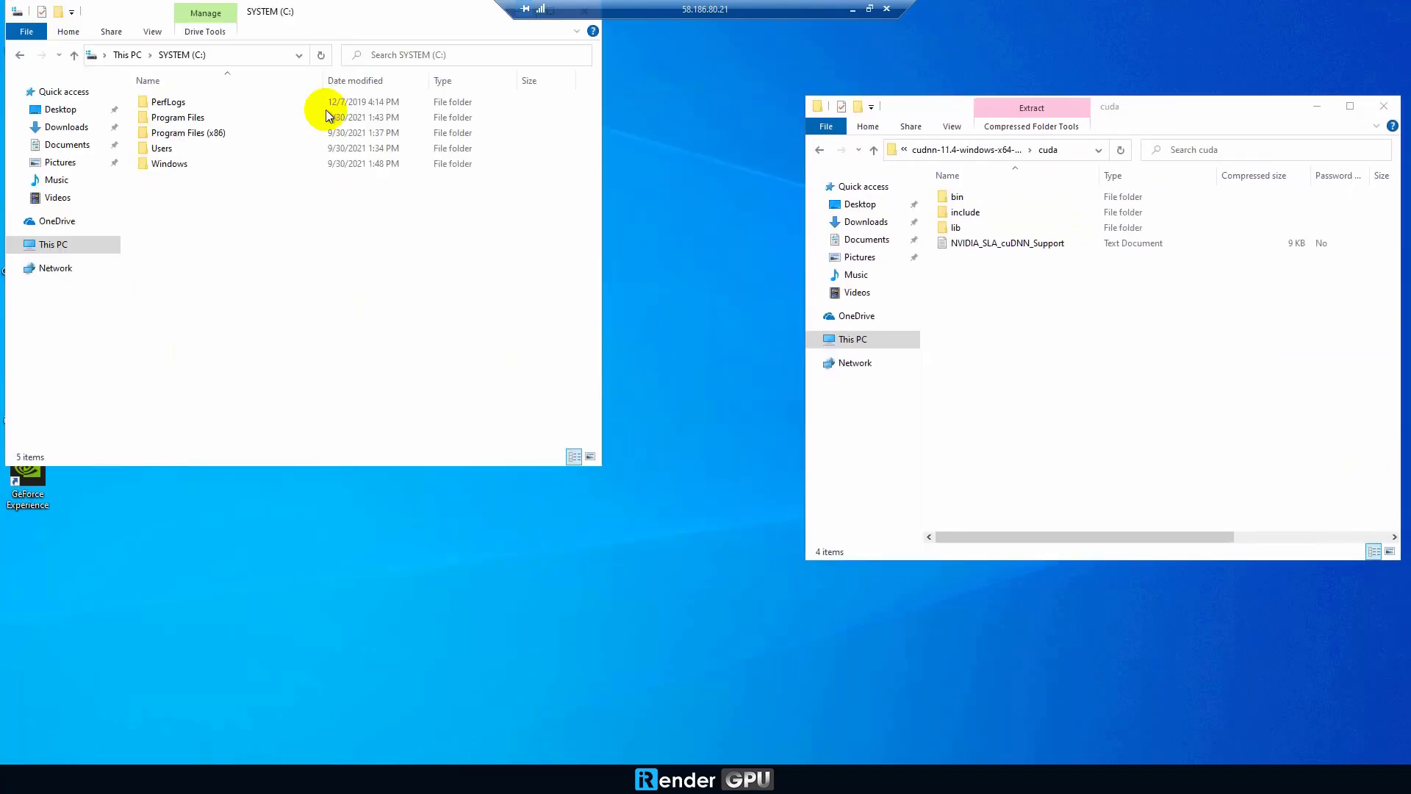
drag(371, 7, 466, 125)
double_click(299, 241)
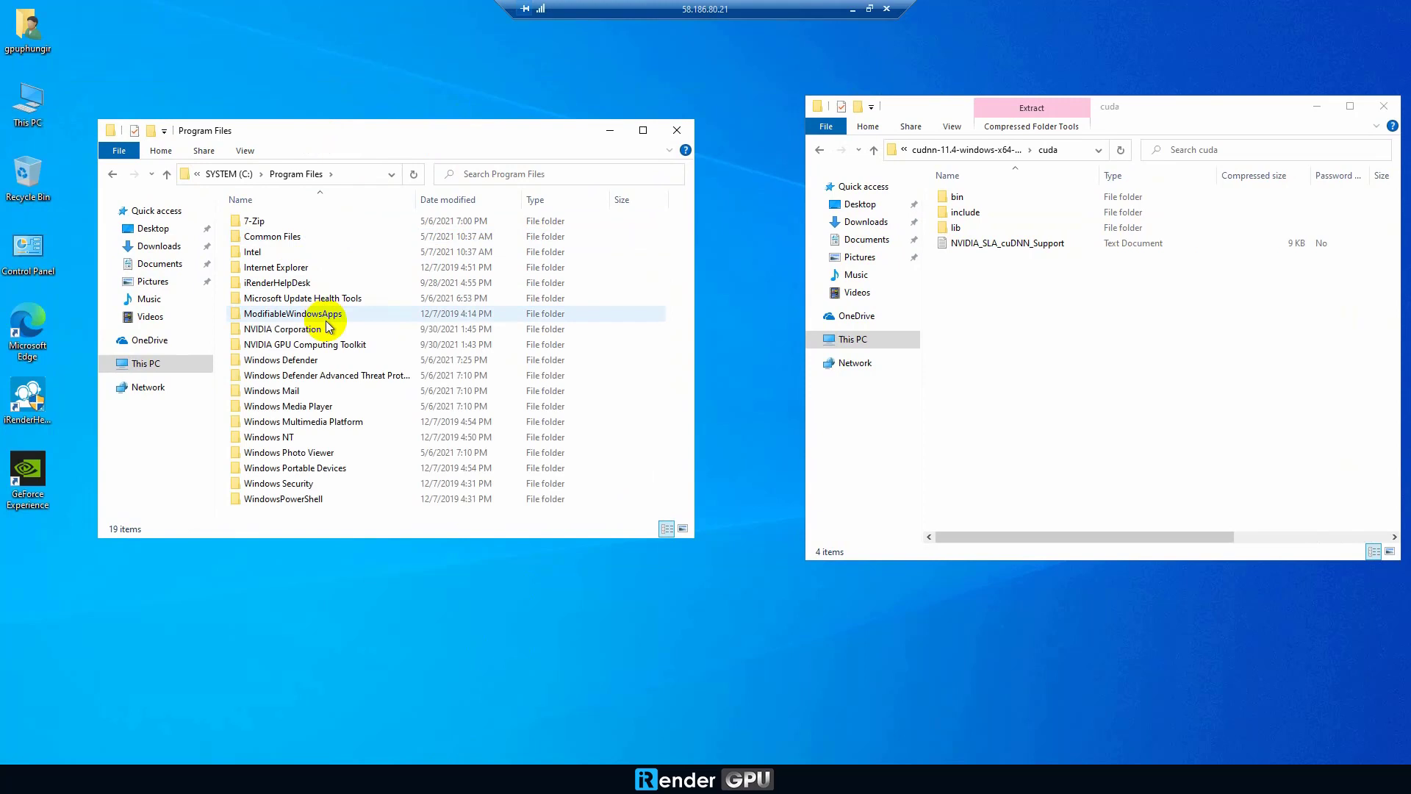
double_click(318, 313)
double_click(294, 223)
double_click(294, 222)
double_click(294, 222)
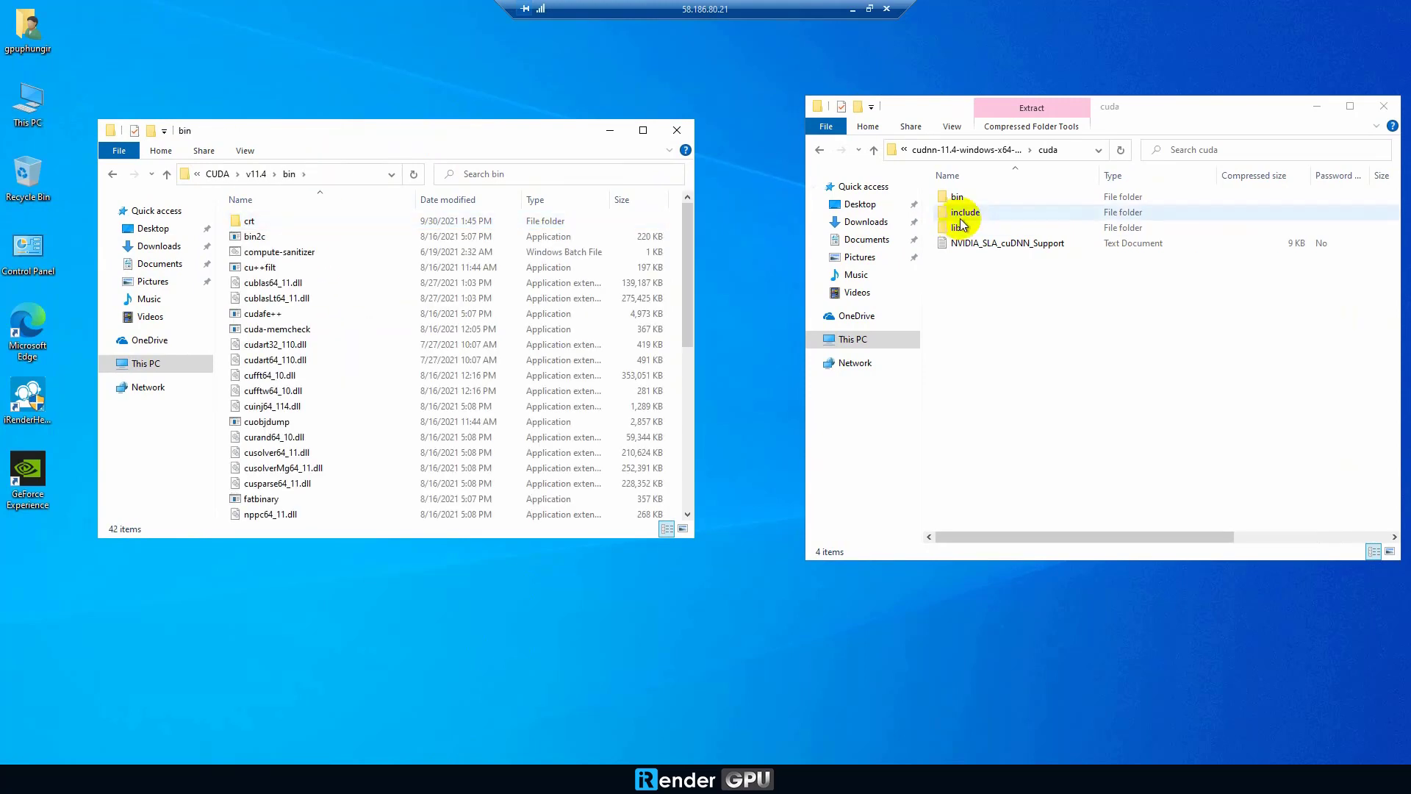
Step: Copy the seven cudnn DLLs from cuDNN's bin into the toolkit bin folder, granting admin access
double_click(957, 197)
key(ctrl+a)
right_click(988, 228)
click(1015, 273)
right_click(673, 302)
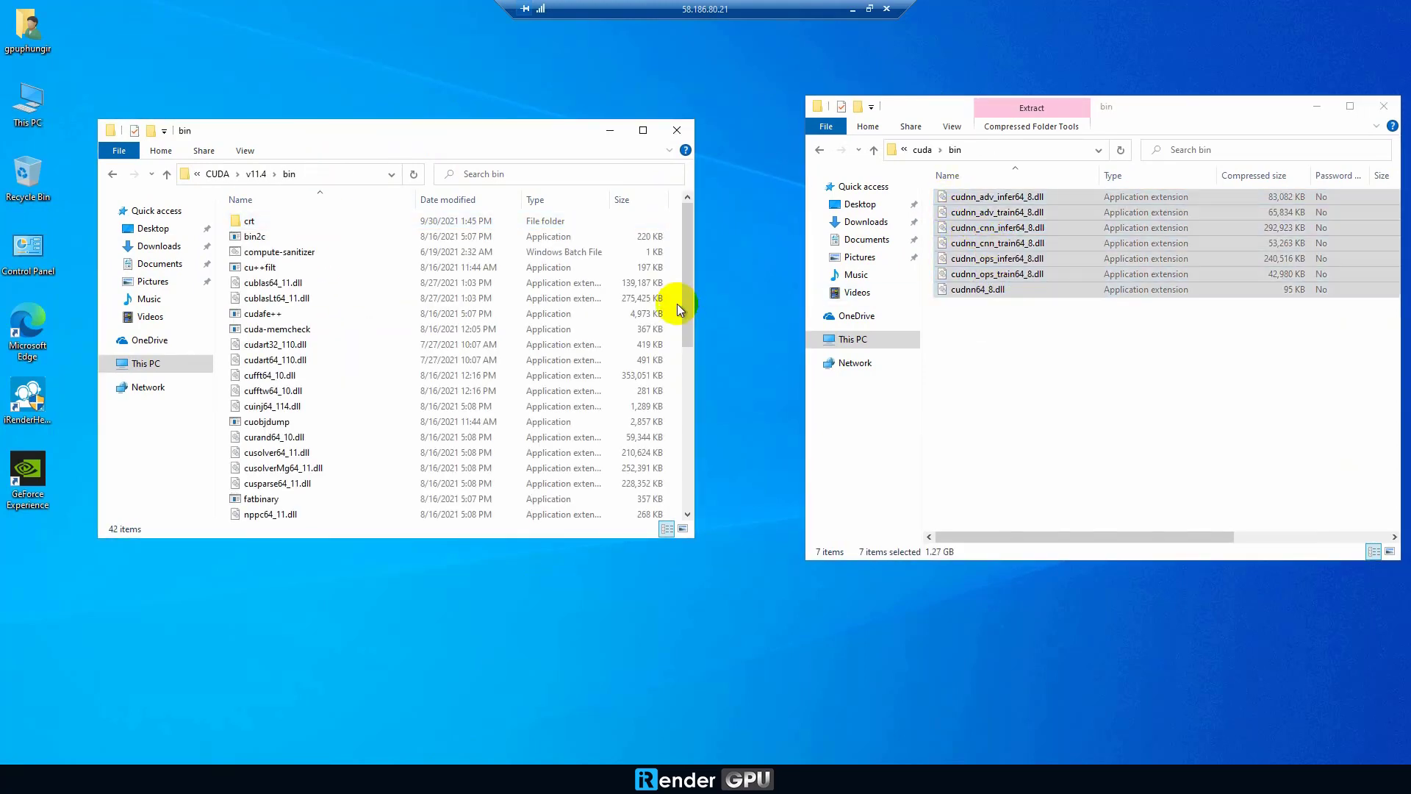
click(713, 406)
click(300, 315)
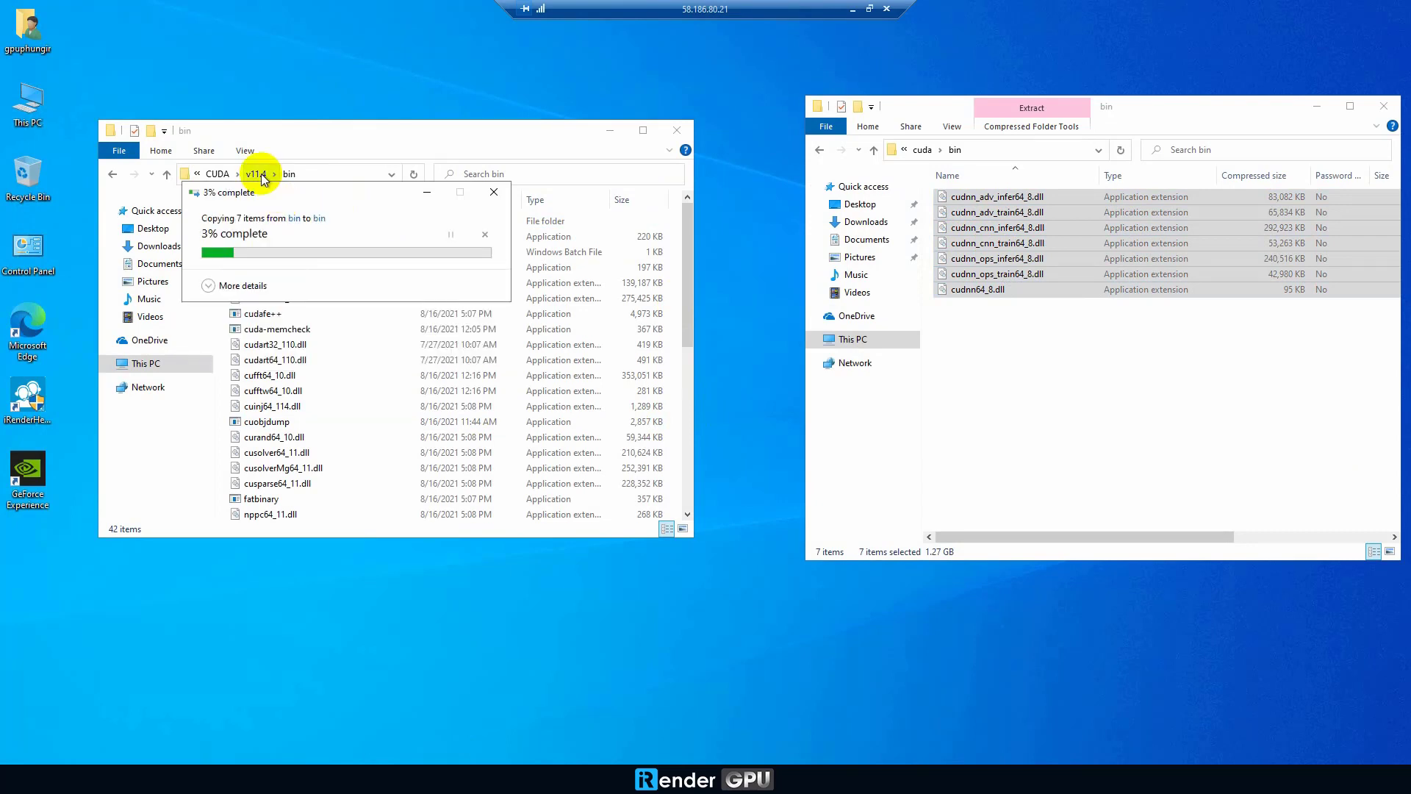
Step: Copy the nine cudnn header files into the toolkit's include folder, granting admin access
click(262, 173)
click(923, 149)
double_click(963, 212)
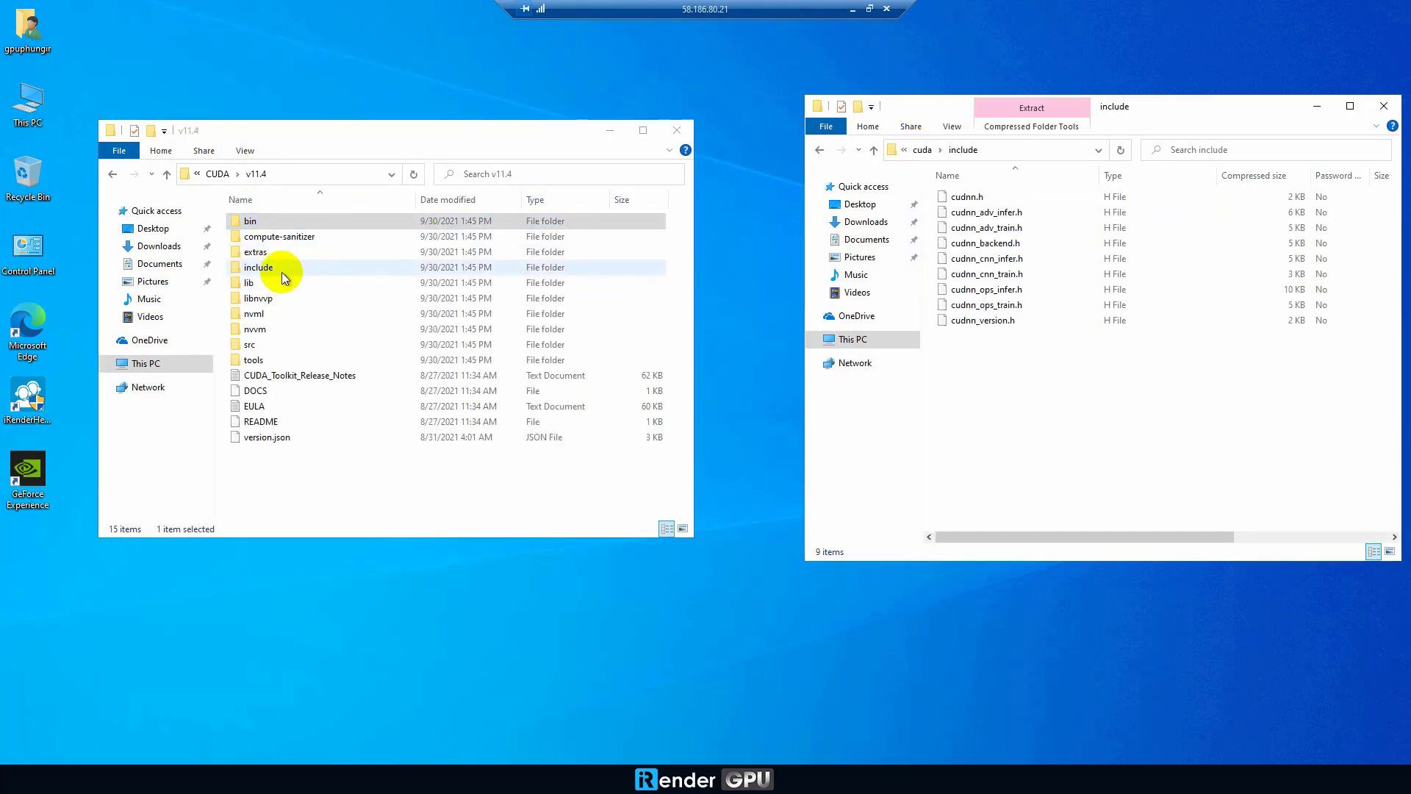
double_click(268, 268)
shift+click(1011, 319)
right_click(1010, 320)
click(1055, 350)
right_click(683, 332)
click(716, 434)
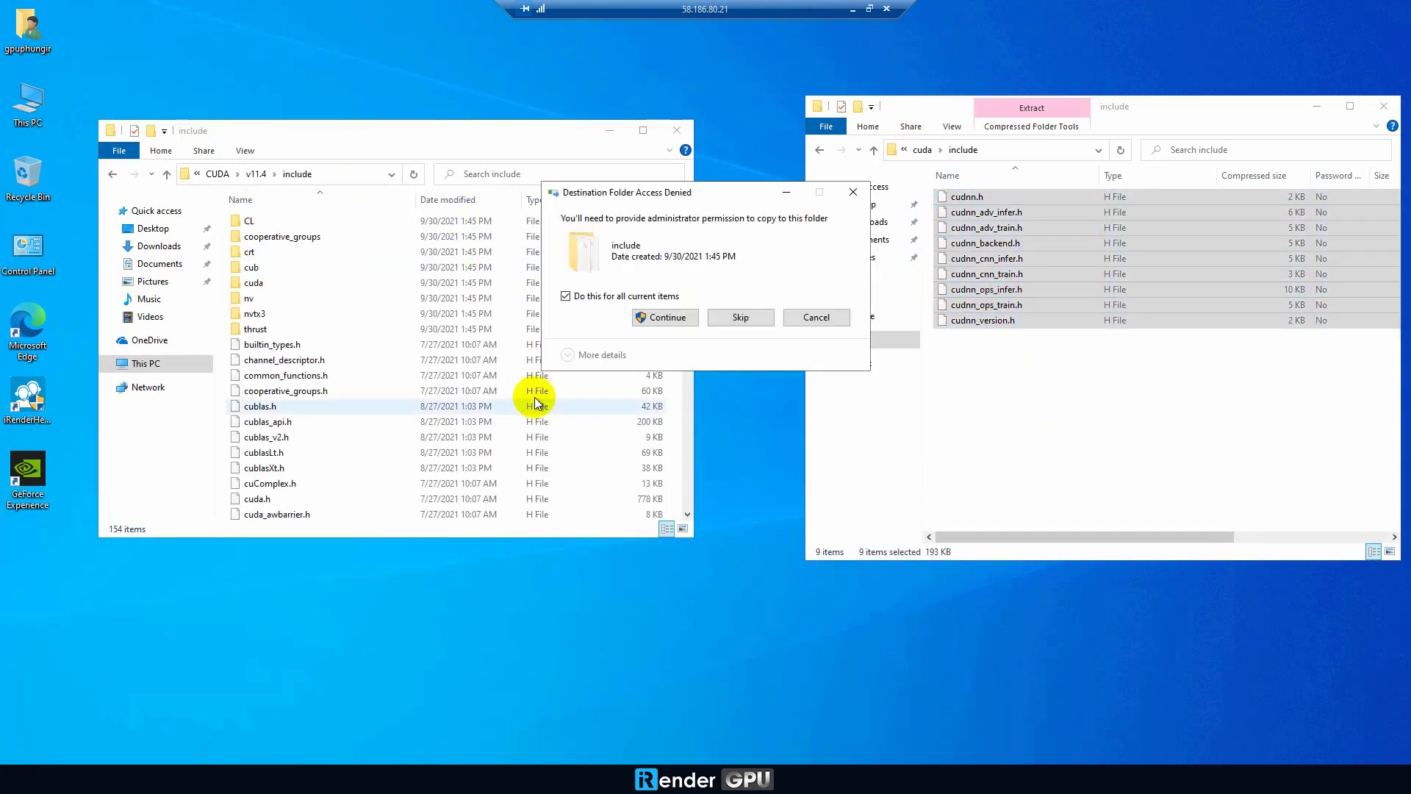
click(657, 315)
Step: Copy the cudnn .lib files into the toolkit's lib\x64 folder, then close both windows
click(256, 174)
click(922, 149)
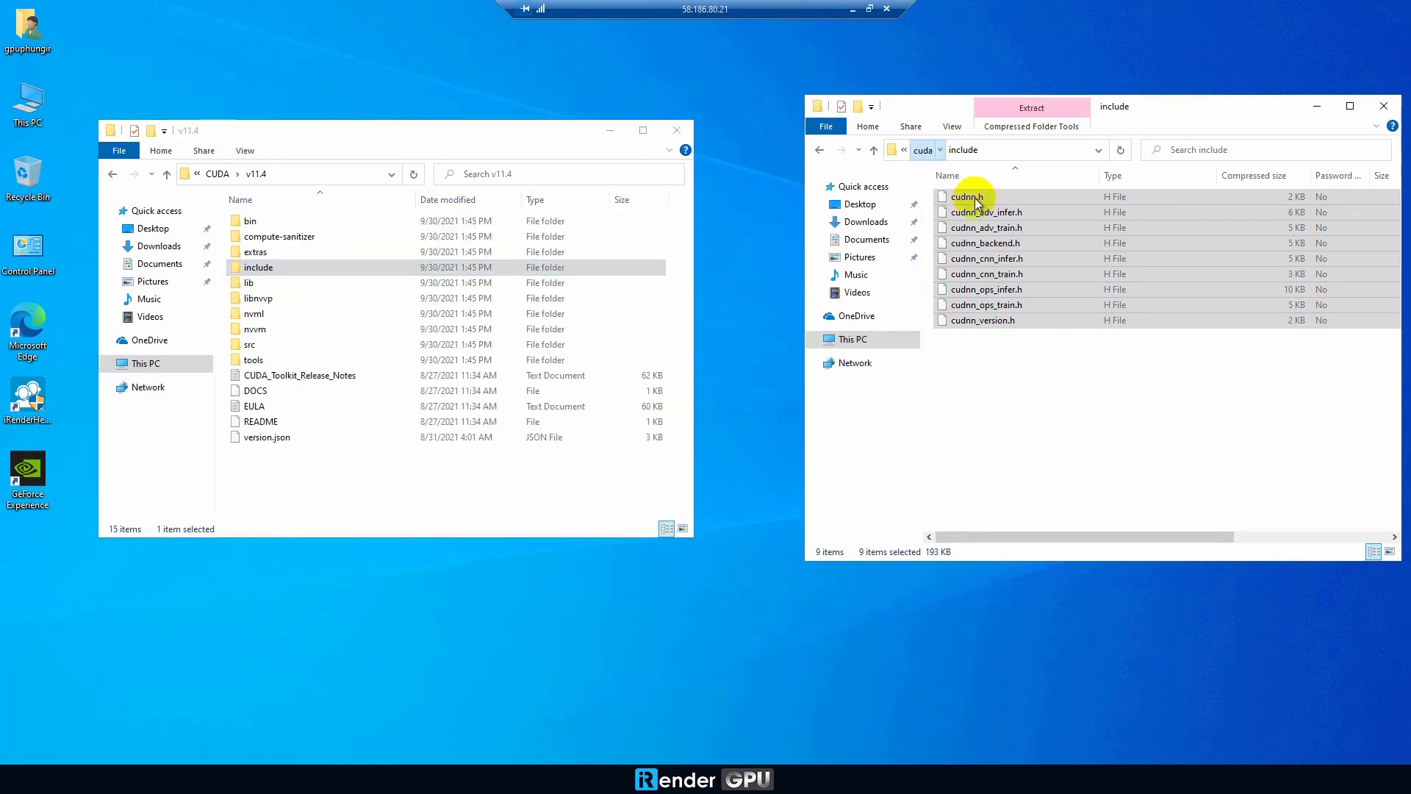
double_click(965, 227)
double_click(957, 197)
key(ctrl+a)
drag(980, 293, 273, 294)
double_click(272, 286)
double_click(253, 236)
right_click(682, 369)
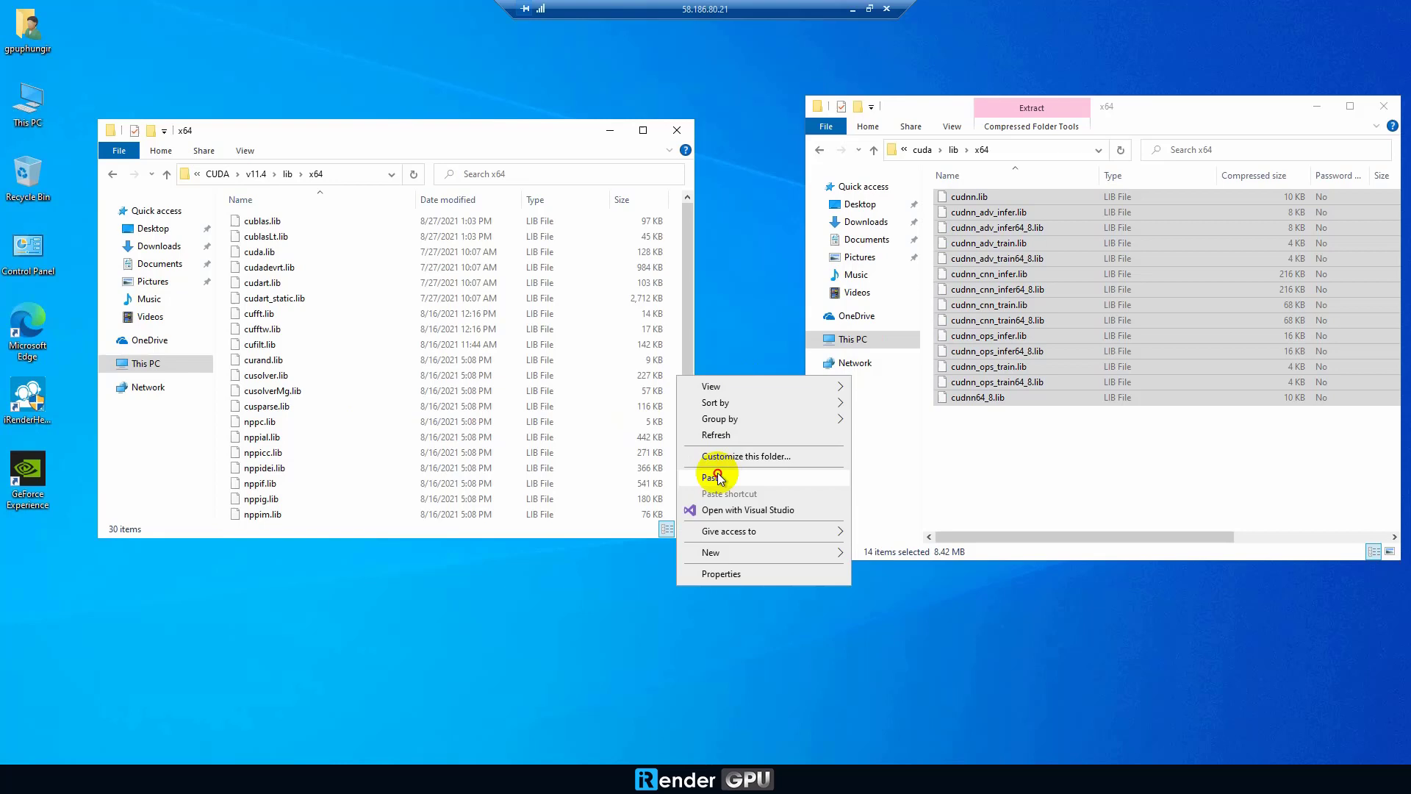
click(717, 469)
click(687, 317)
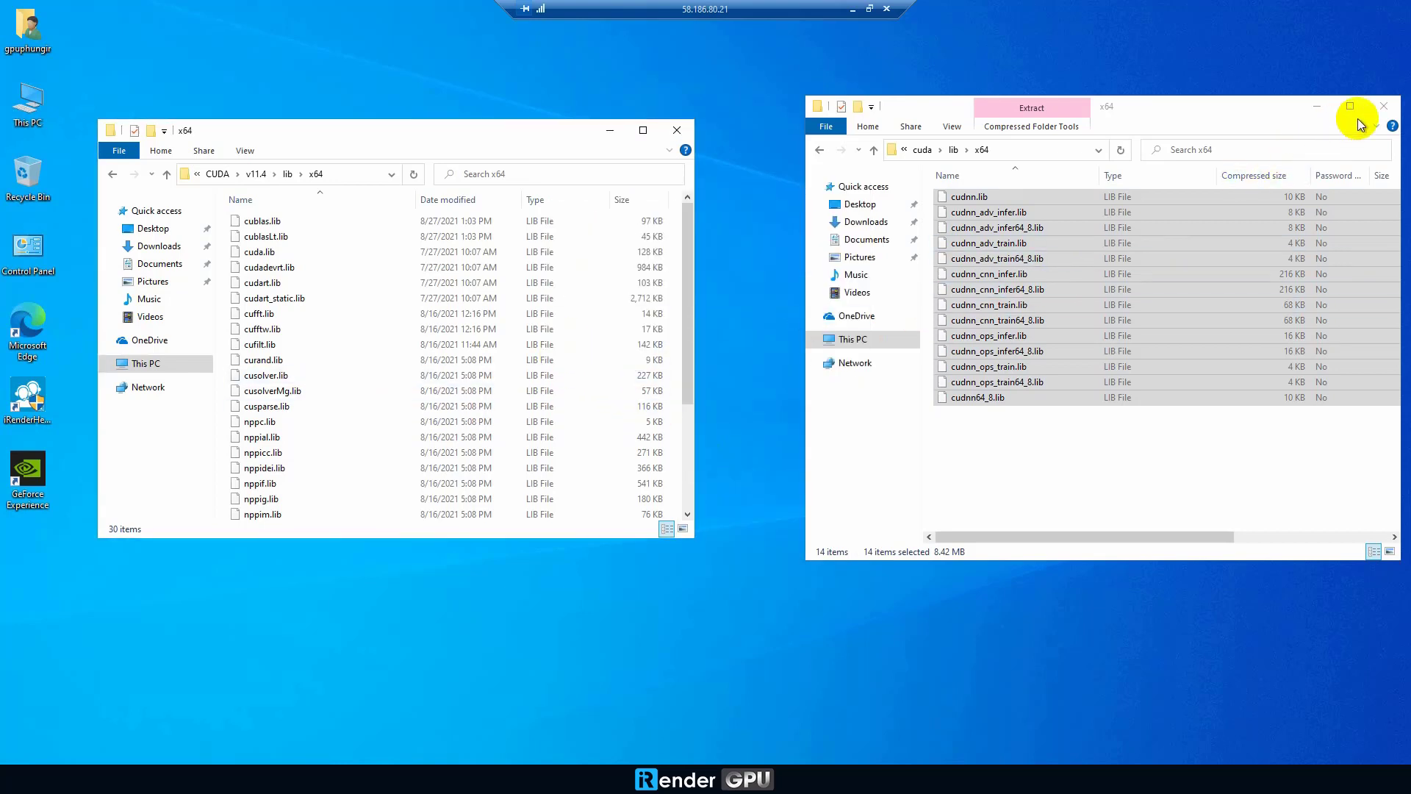
click(1383, 106)
click(677, 130)
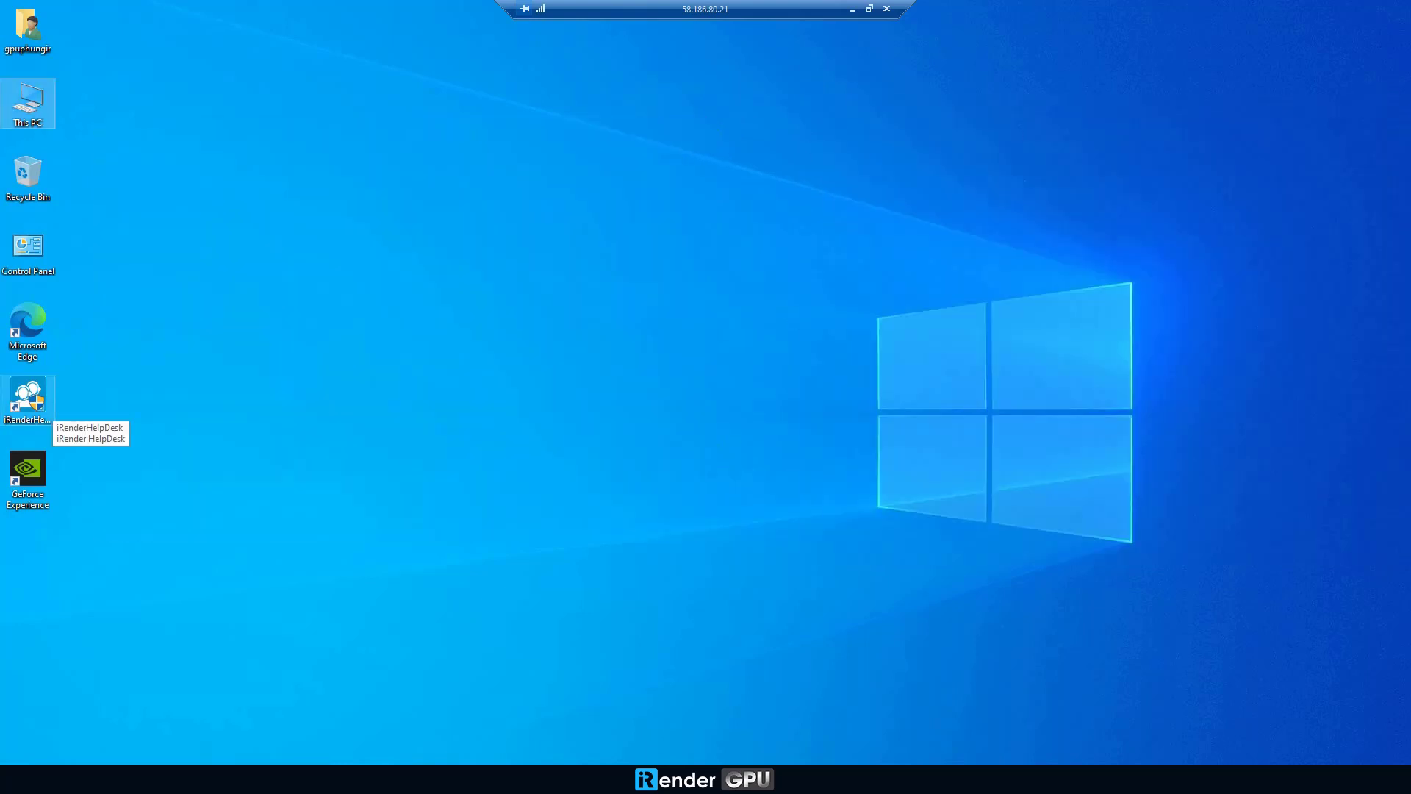
Step: Open Anaconda Prompt and create the tensorflowGPU environment with 'conda create --name tensorflowGPU'
click(189, 759)
click(110, 394)
text(conda)
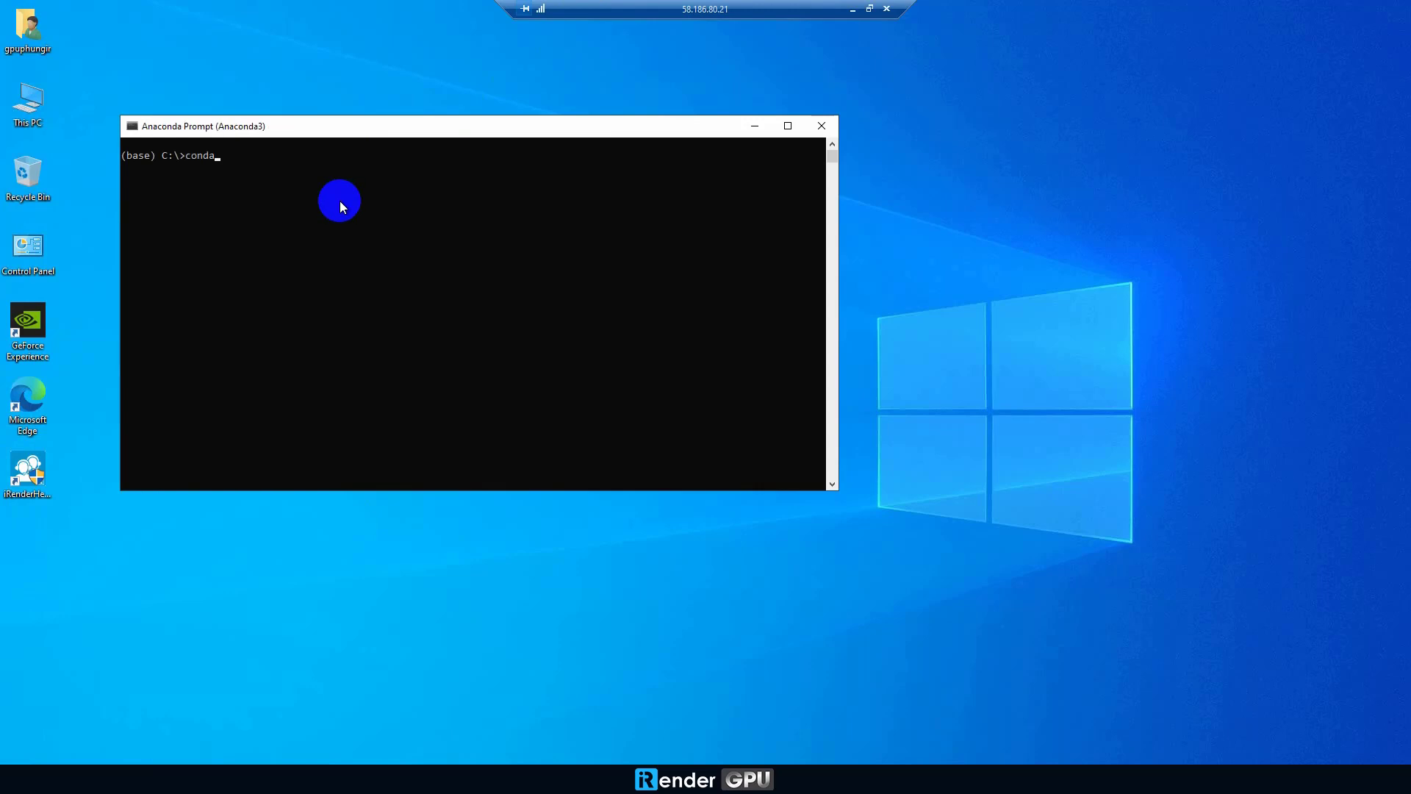
text(  create --name tensorflowGPU)
key(Return)
text(y)
key(Return)
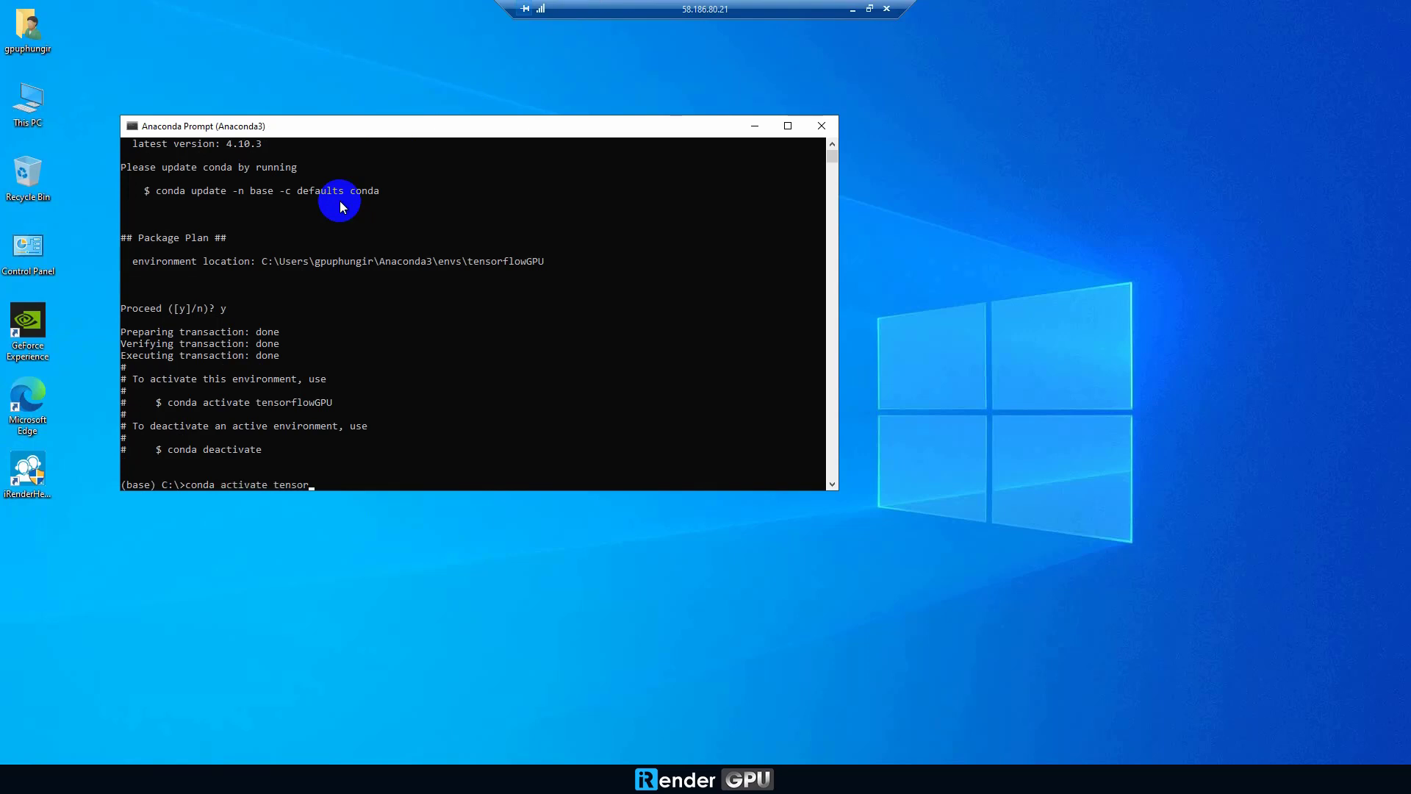
Step: Activate tensorflowGPU and install tensorflow-gpu==2.0.0, confirming with y
text(conda activate tensorflowGPU)
key(Return)
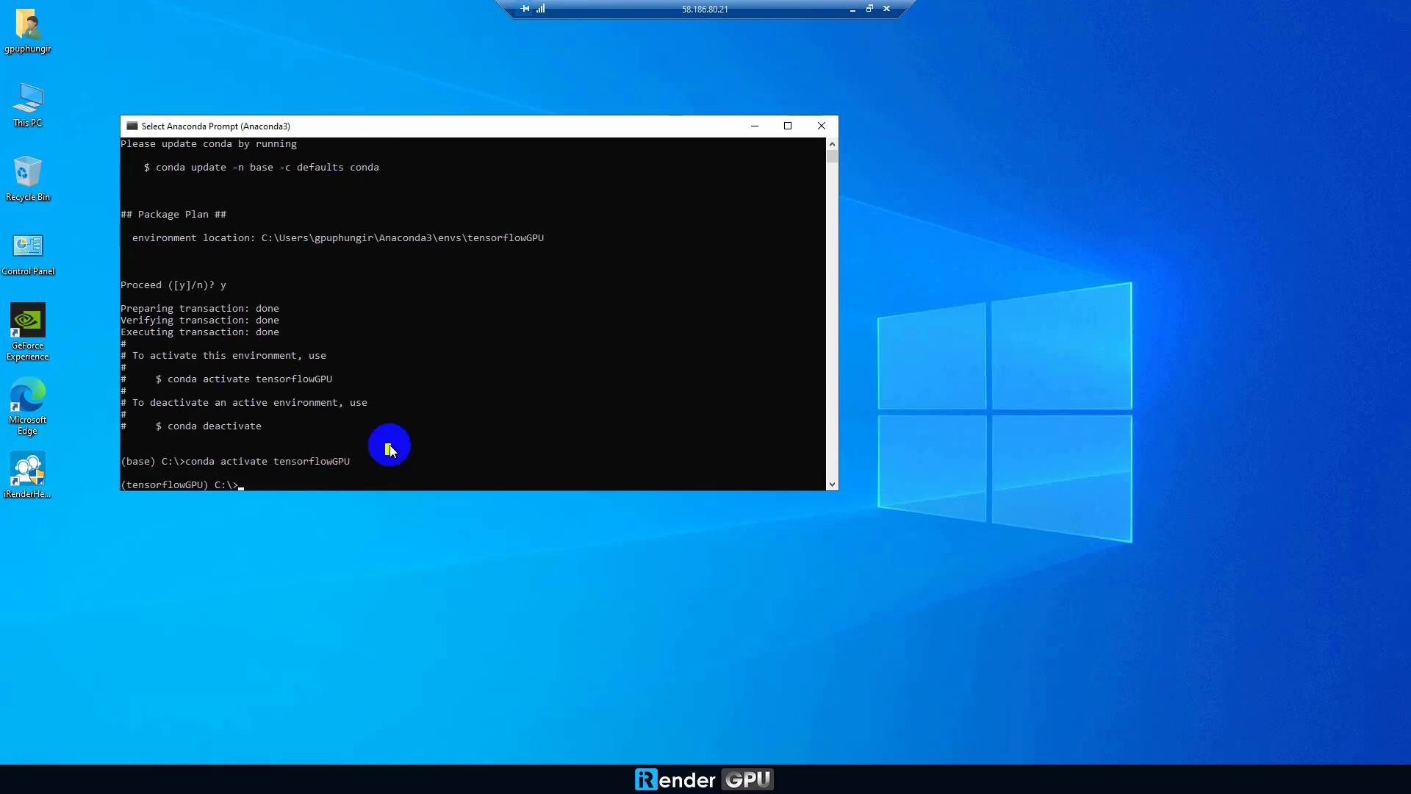
text(conda install tensorflow-gpu==2.)
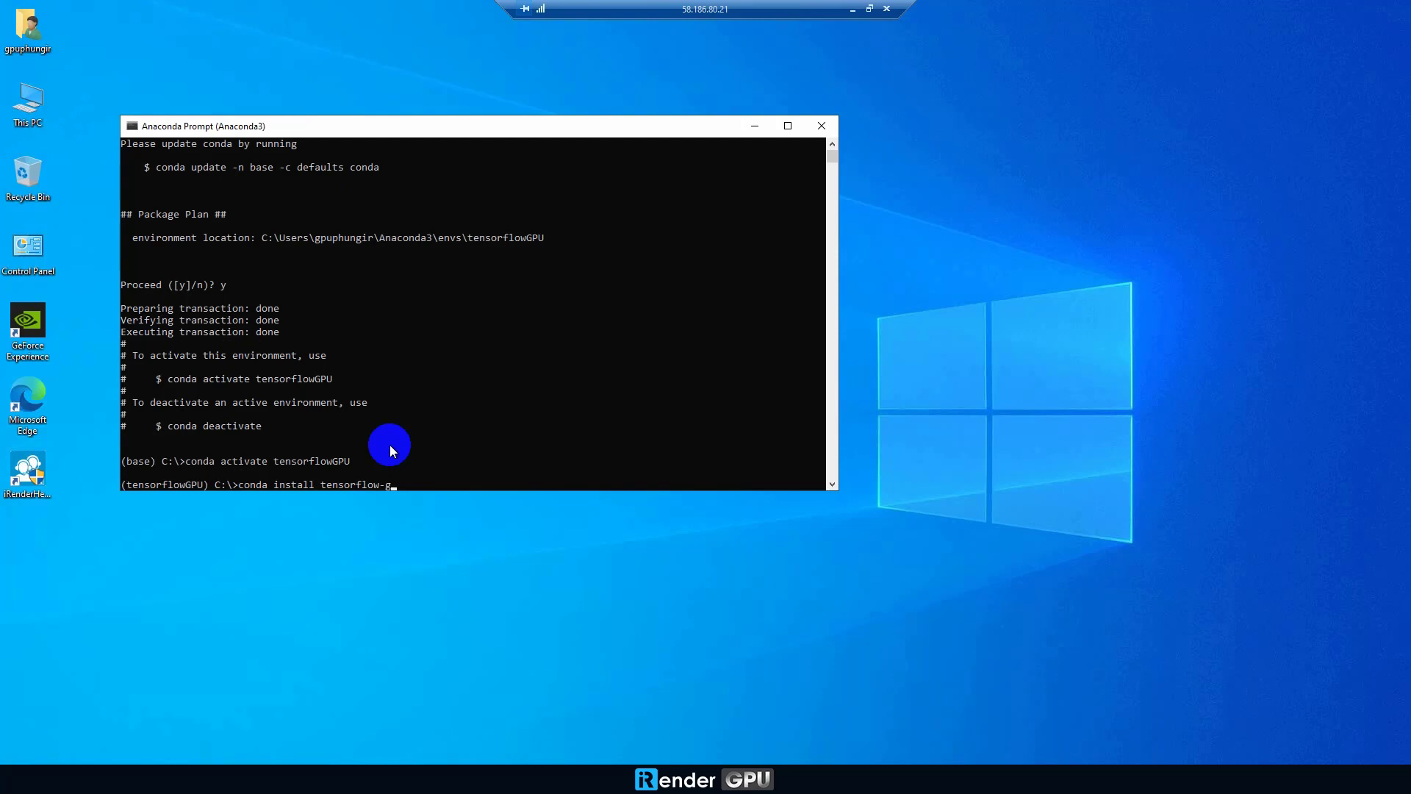
text(0.0)
key(Return)
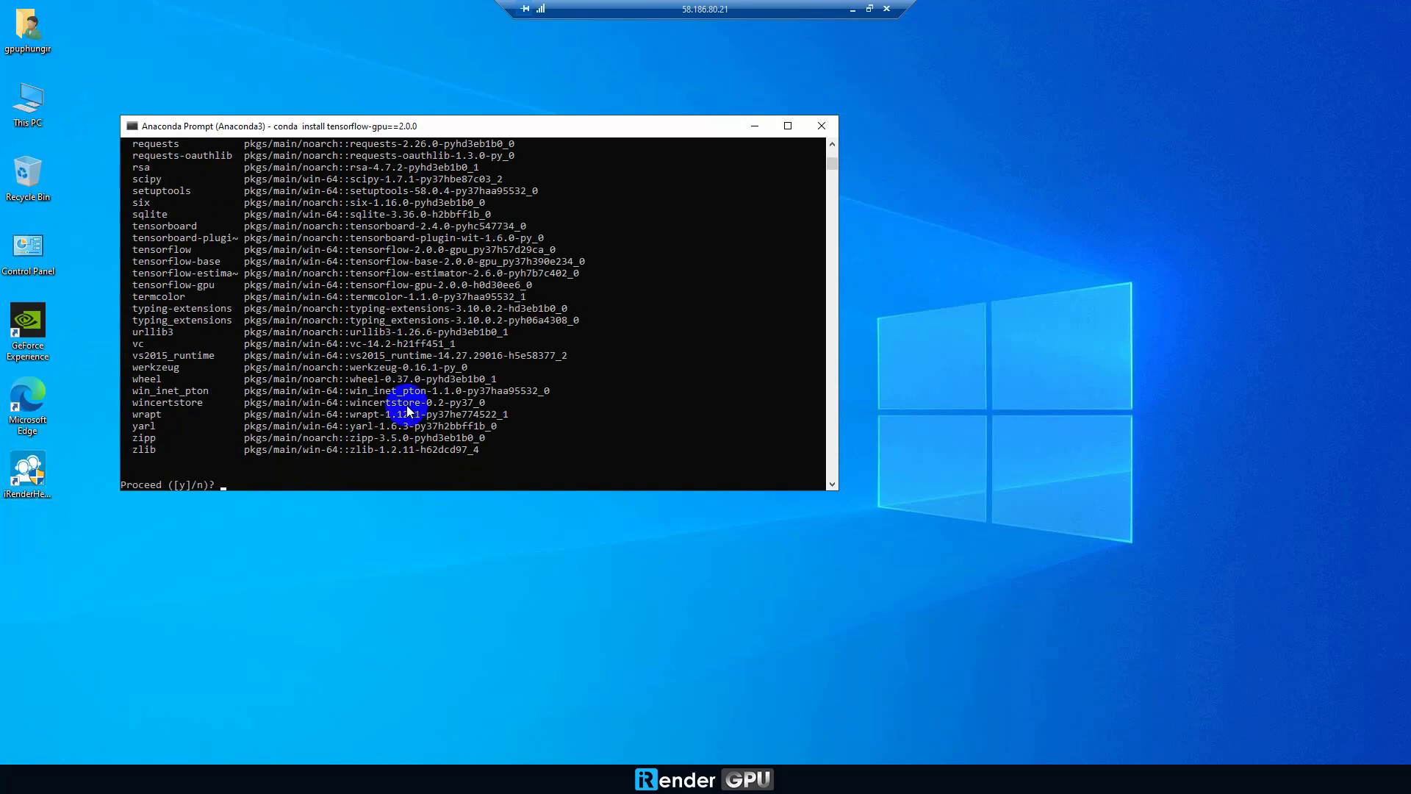
text(y)
key(Return)
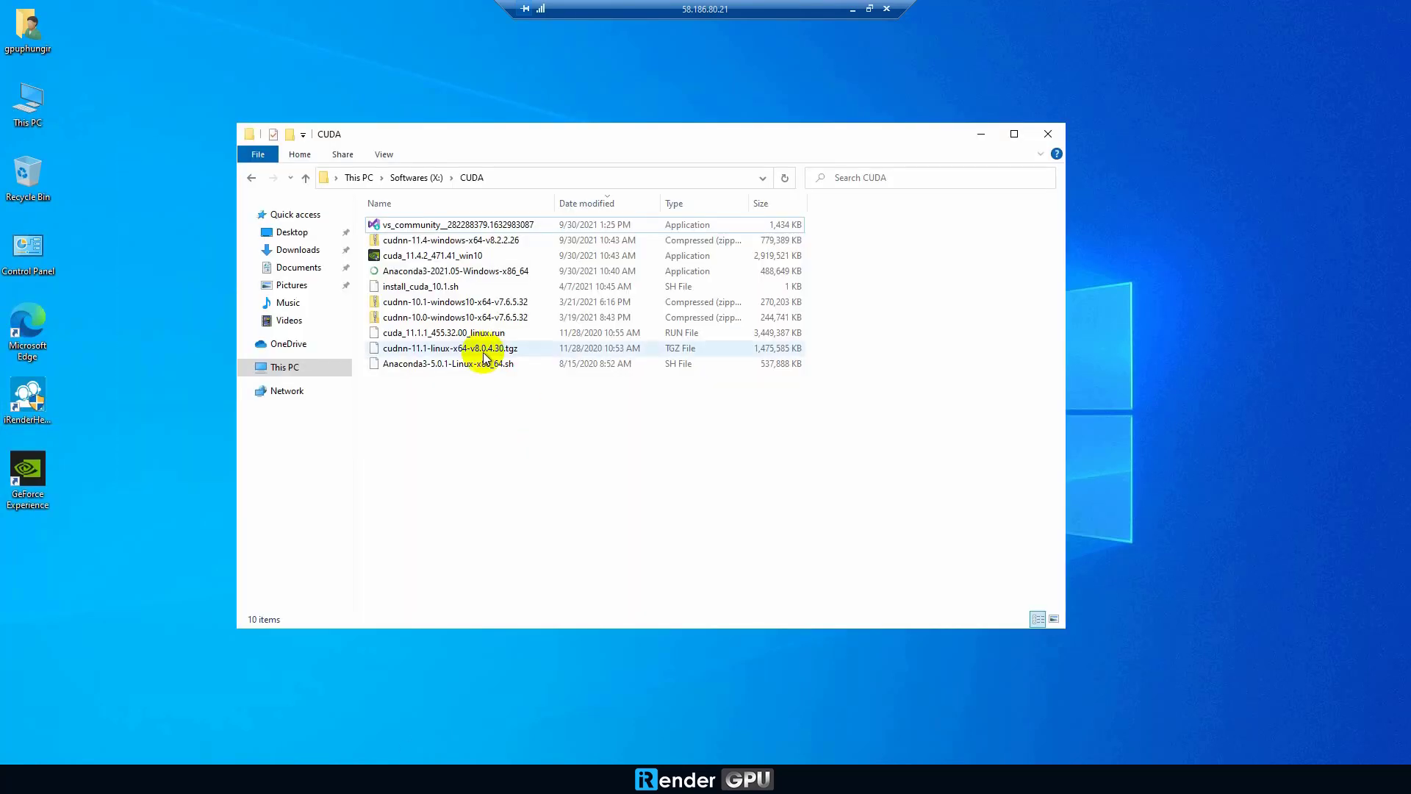
Step: Run the Anaconda3-2021.05 installer with default type and location, PATH unchecked, and finish without the tutorial
click(412, 270)
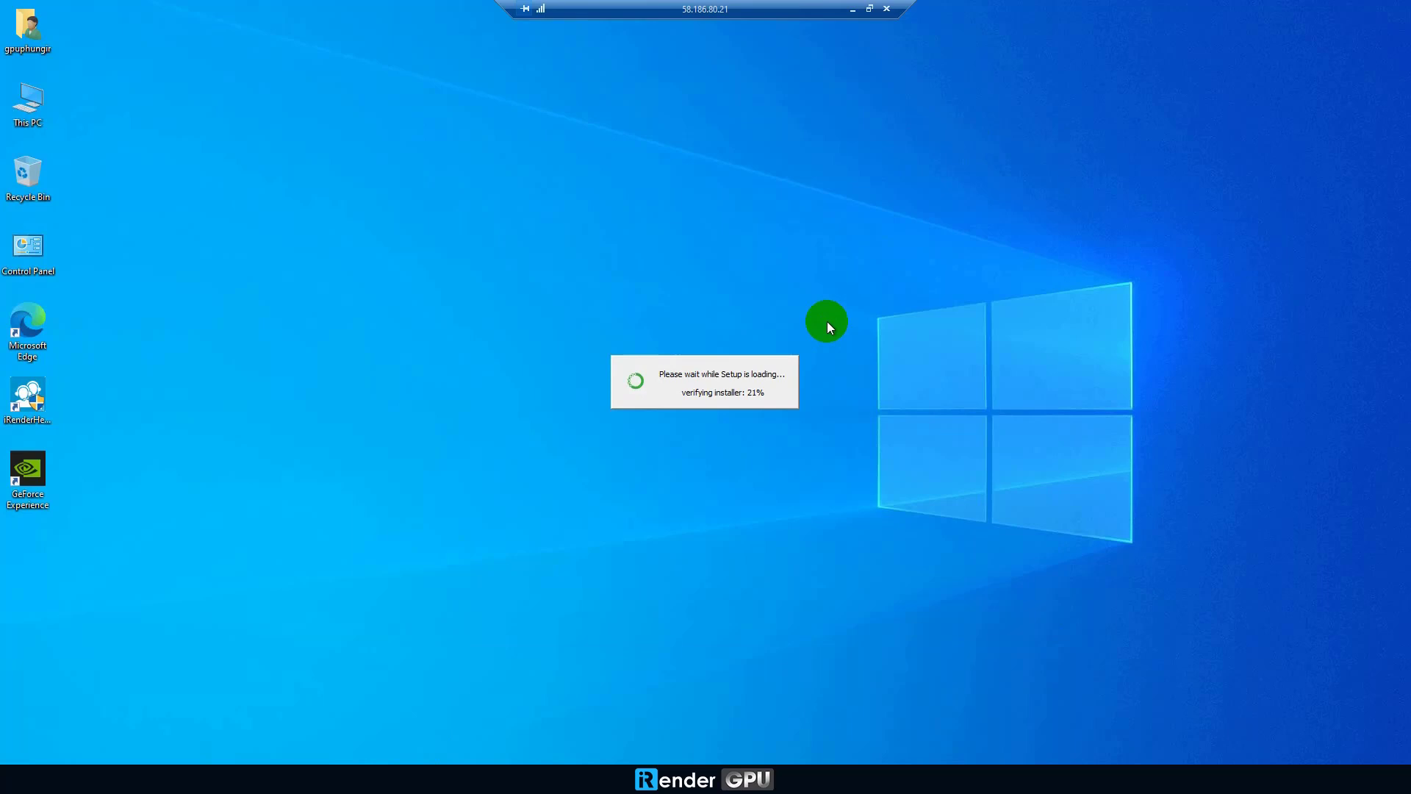
click(787, 507)
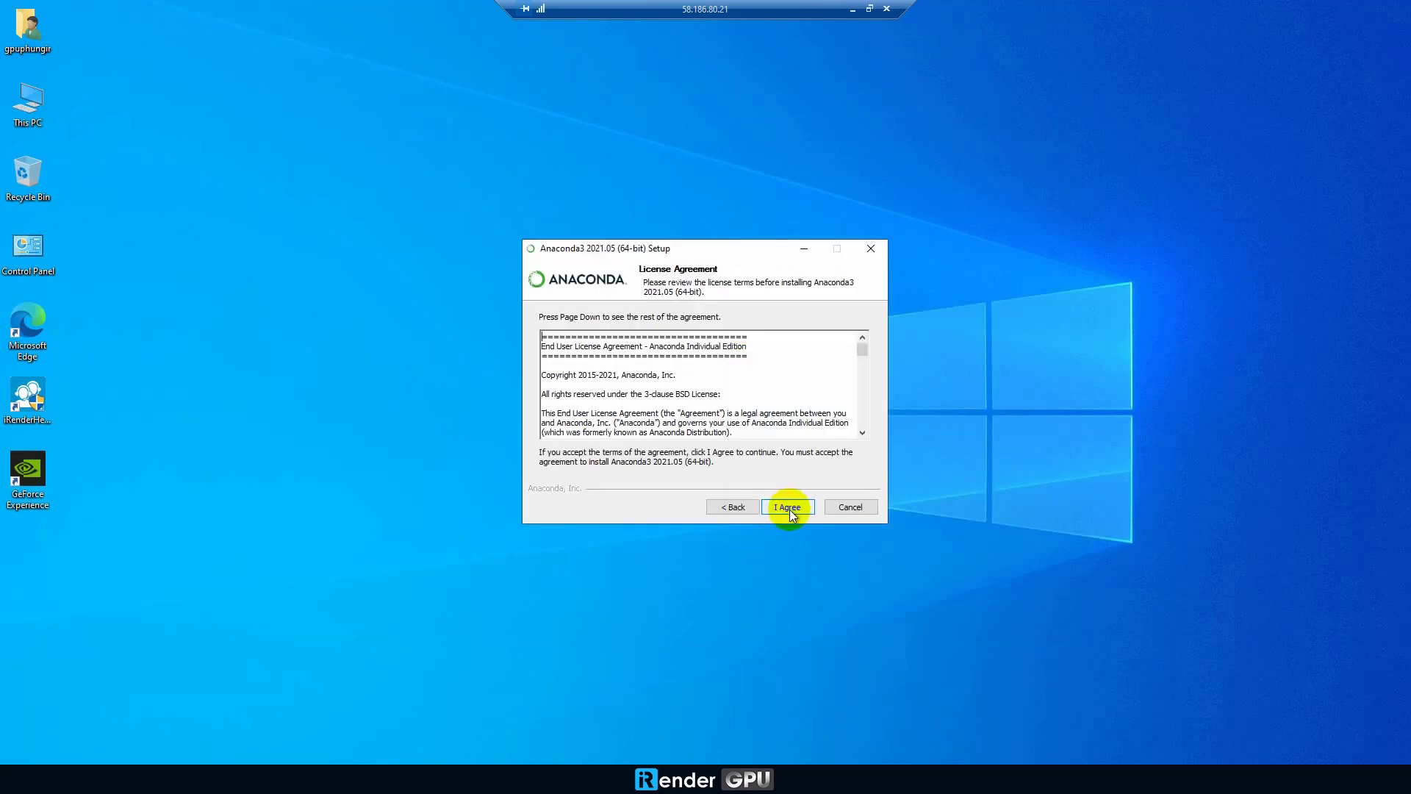
click(789, 509)
click(788, 507)
click(788, 507)
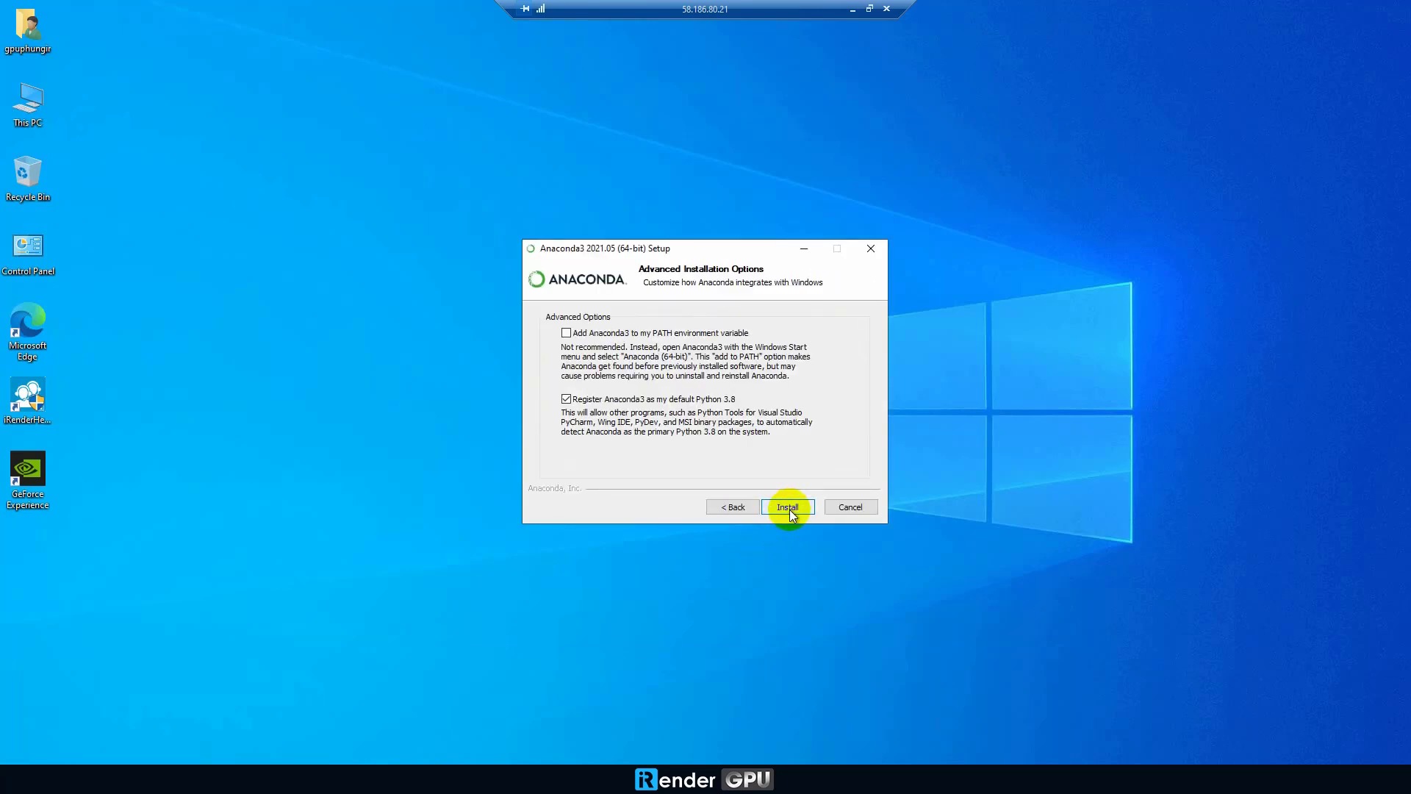
click(783, 507)
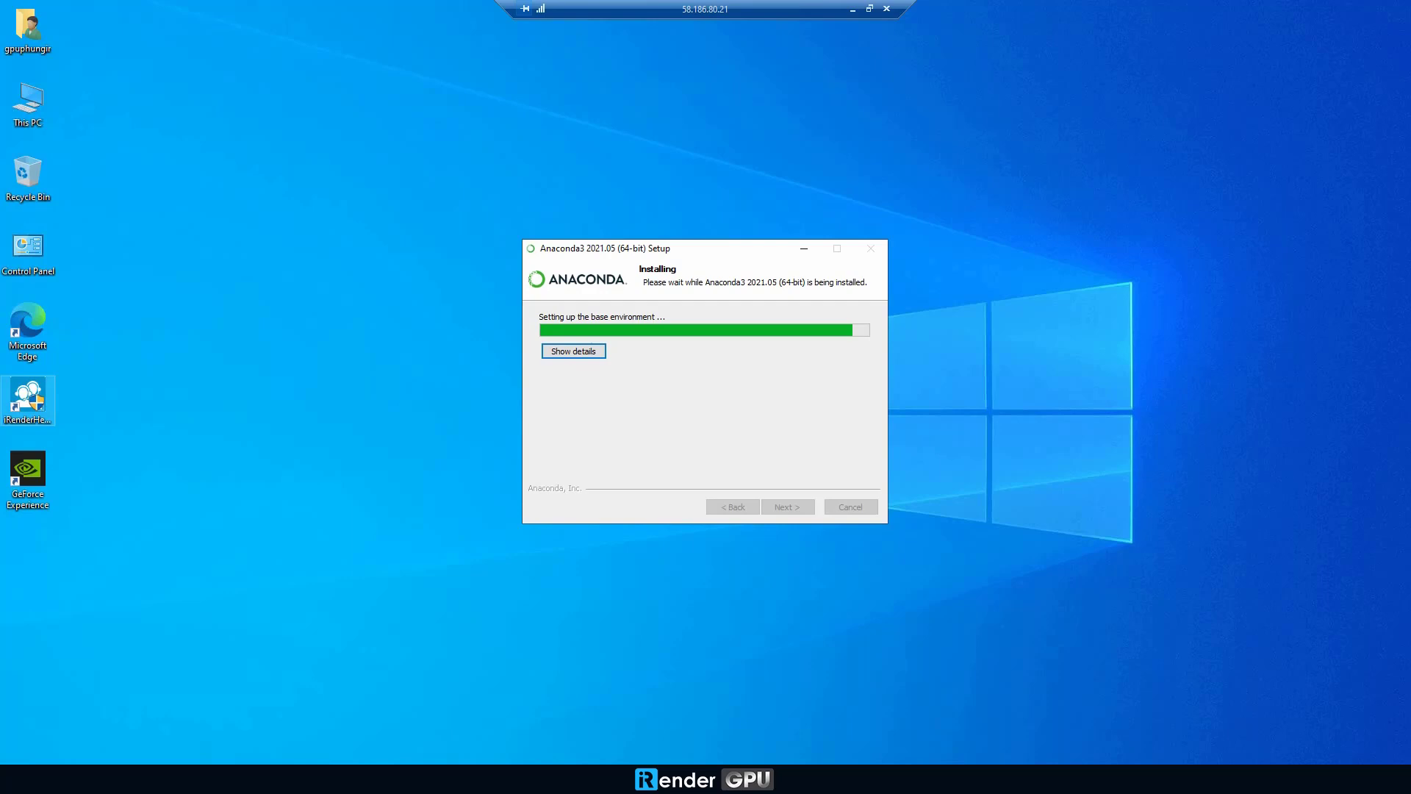
click(777, 507)
click(778, 507)
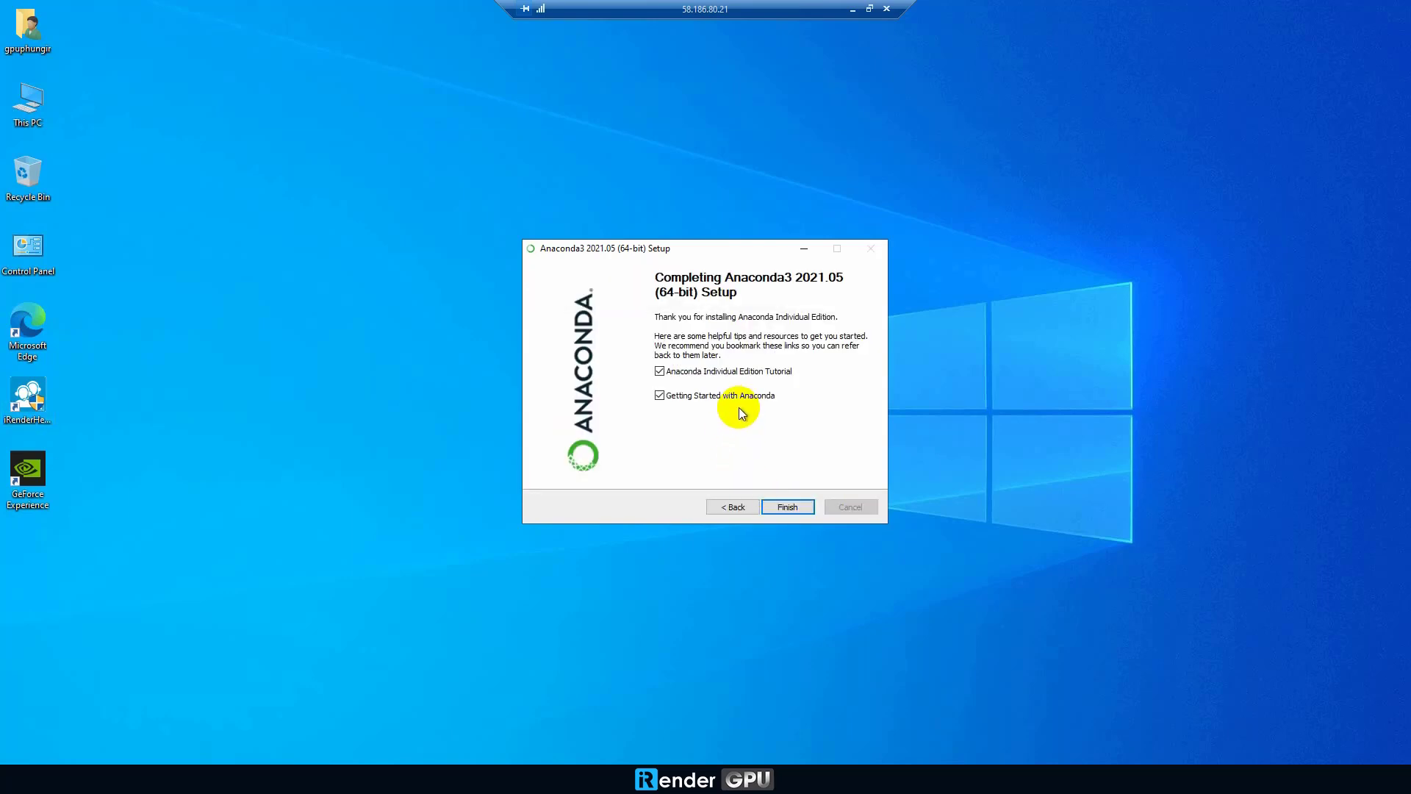
click(753, 373)
click(787, 506)
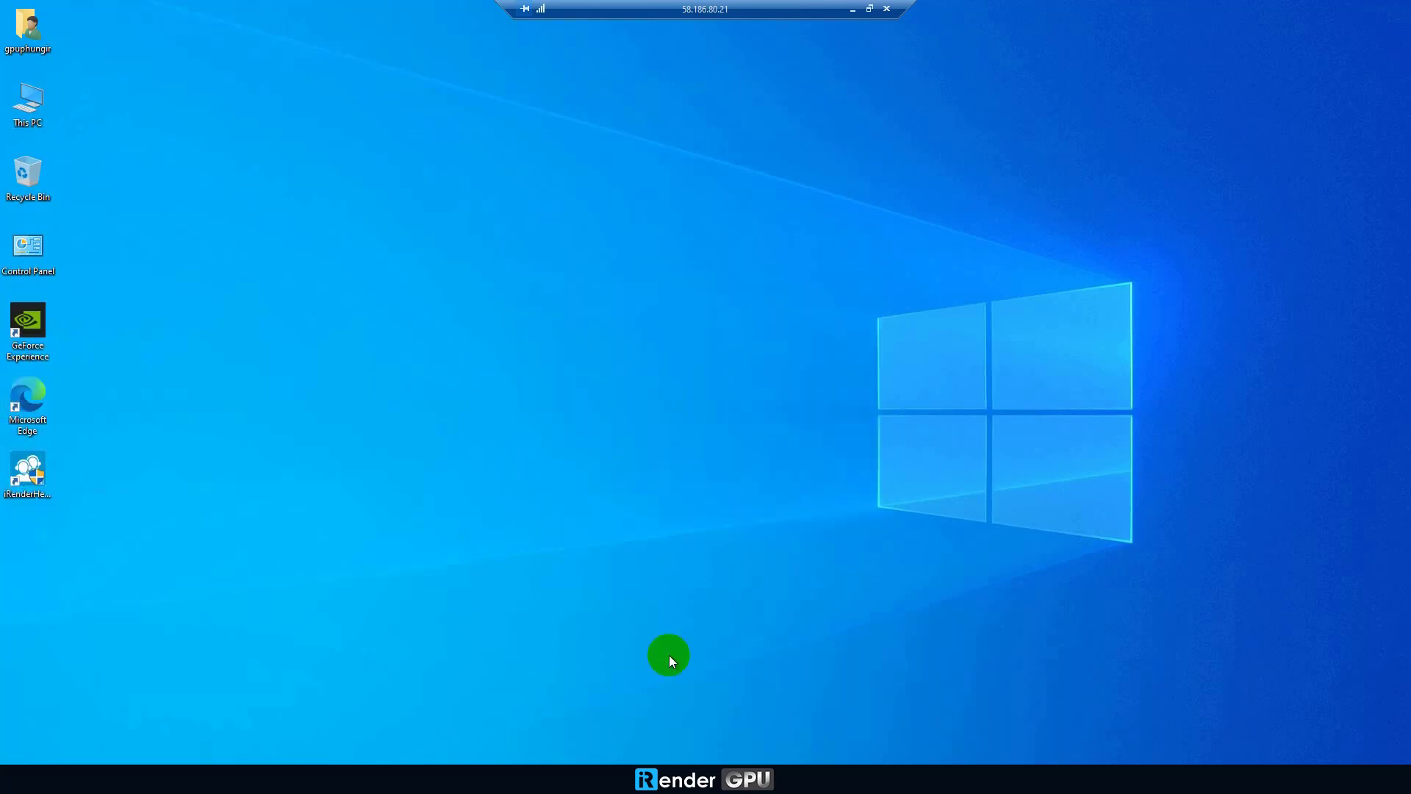
Step: Open Task Manager's Performance view and check the GPU 1 and GPU 3 graphs
right_click(691, 768)
click(757, 707)
click(121, 322)
click(159, 124)
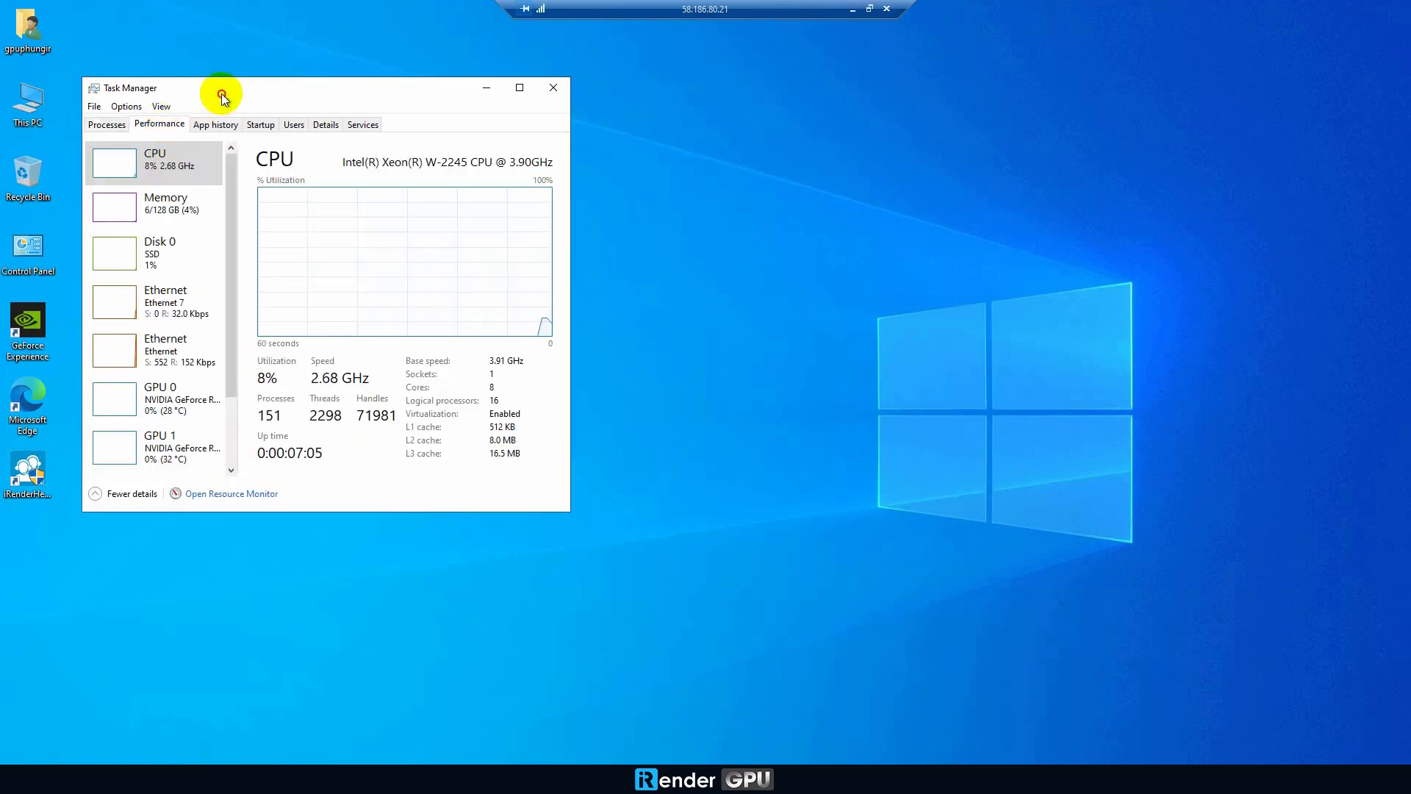
drag(222, 98, 776, 66)
drag(786, 164, 787, 284)
click(728, 324)
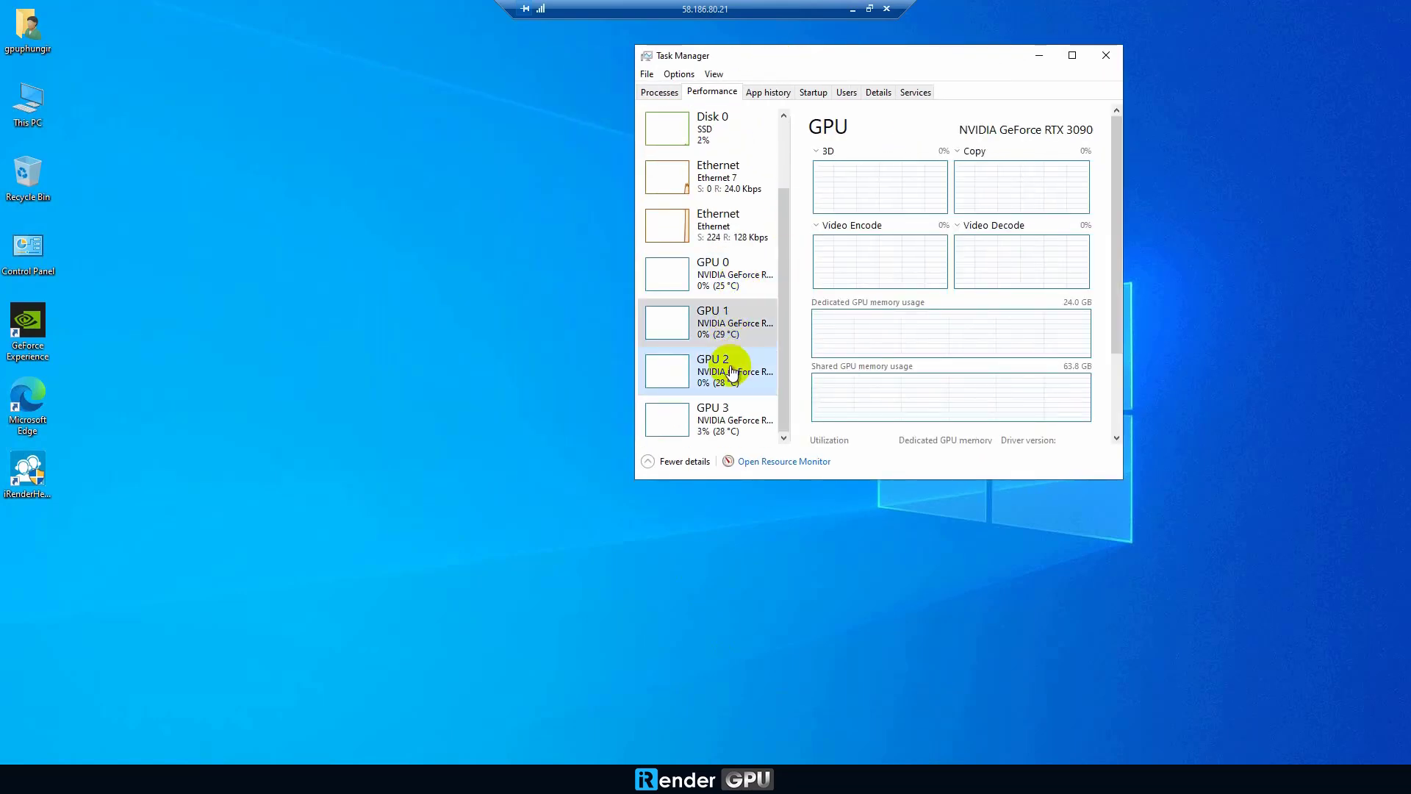
click(732, 418)
drag(876, 60, 1084, 136)
Step: Run nvidia-smi in a new Anaconda Prompt and enlarge the console window
click(165, 777)
text(anaconda)
key(Return)
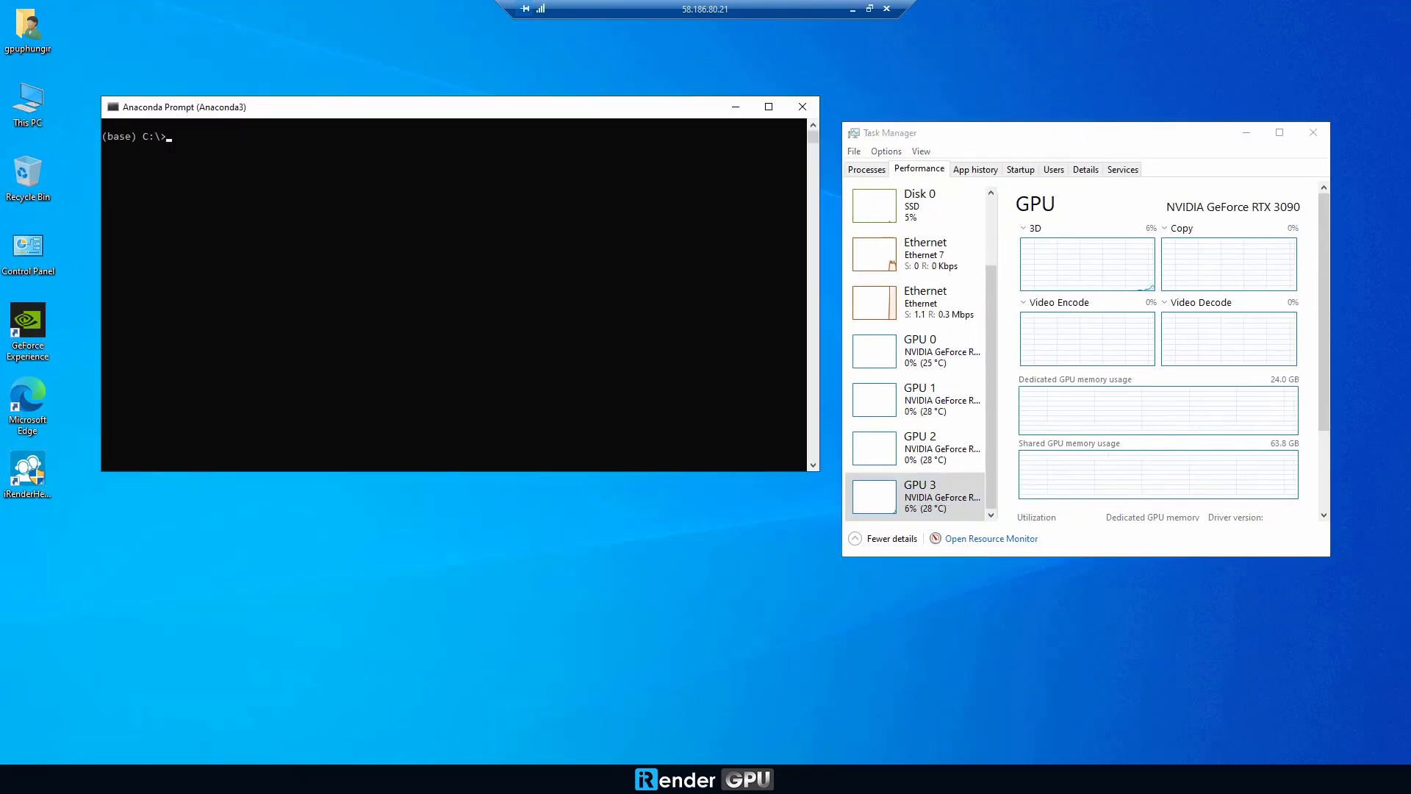
text(nvidia-smi)
key(Return)
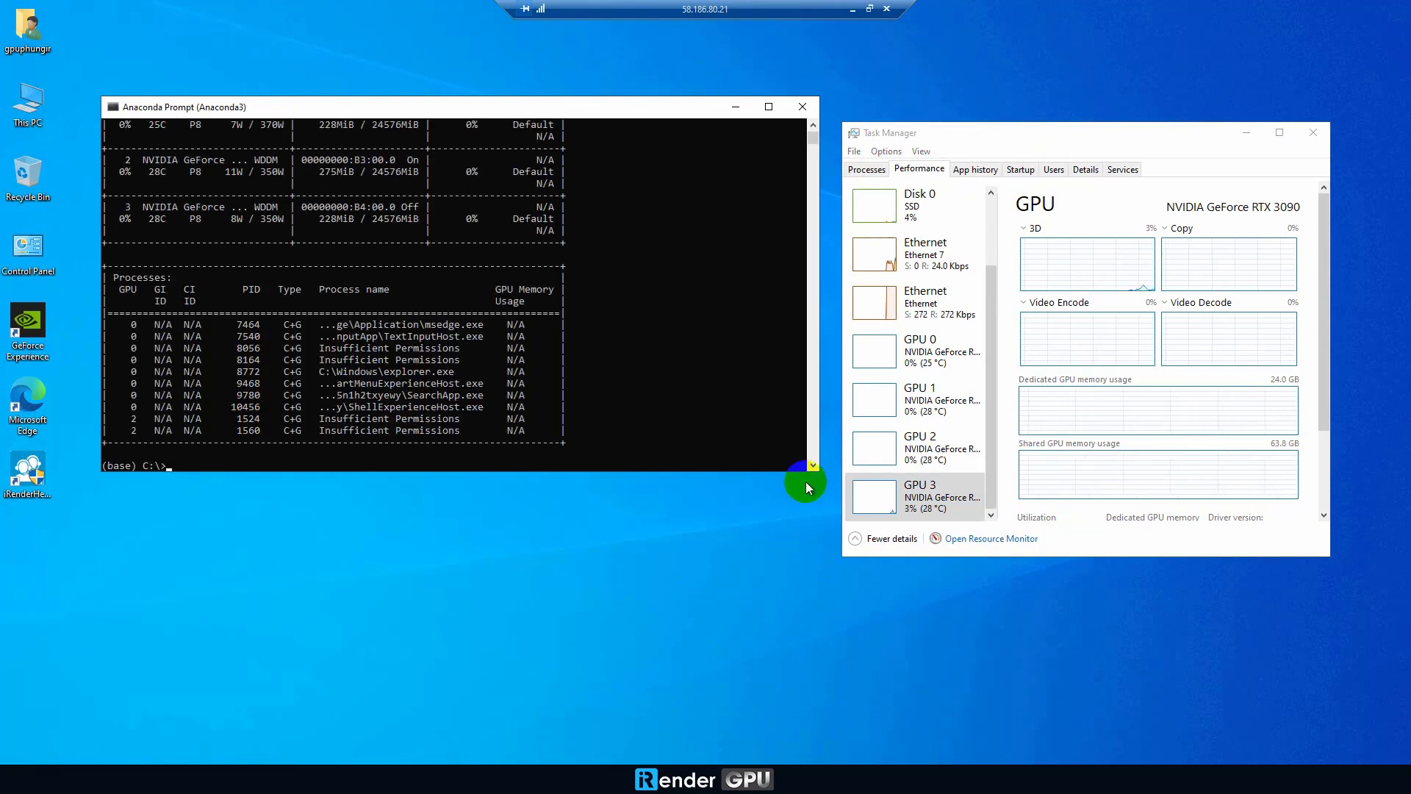
drag(806, 483, 825, 667)
drag(120, 237, 562, 420)
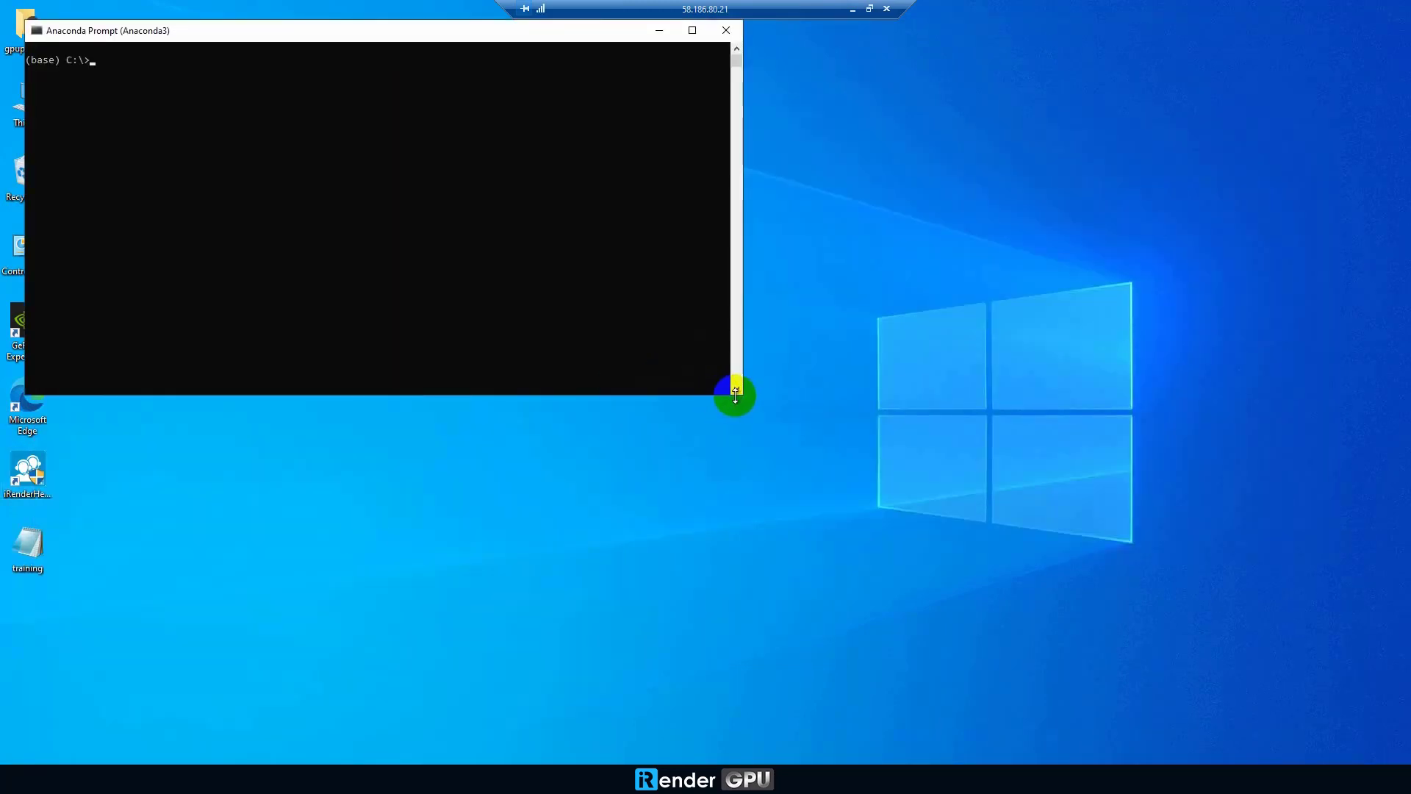
Step: Activate tensorflowGPU, cd to the user's Desktop folder, and run python training.py
drag(739, 395, 1027, 710)
click(691, 495)
text(conda activa)
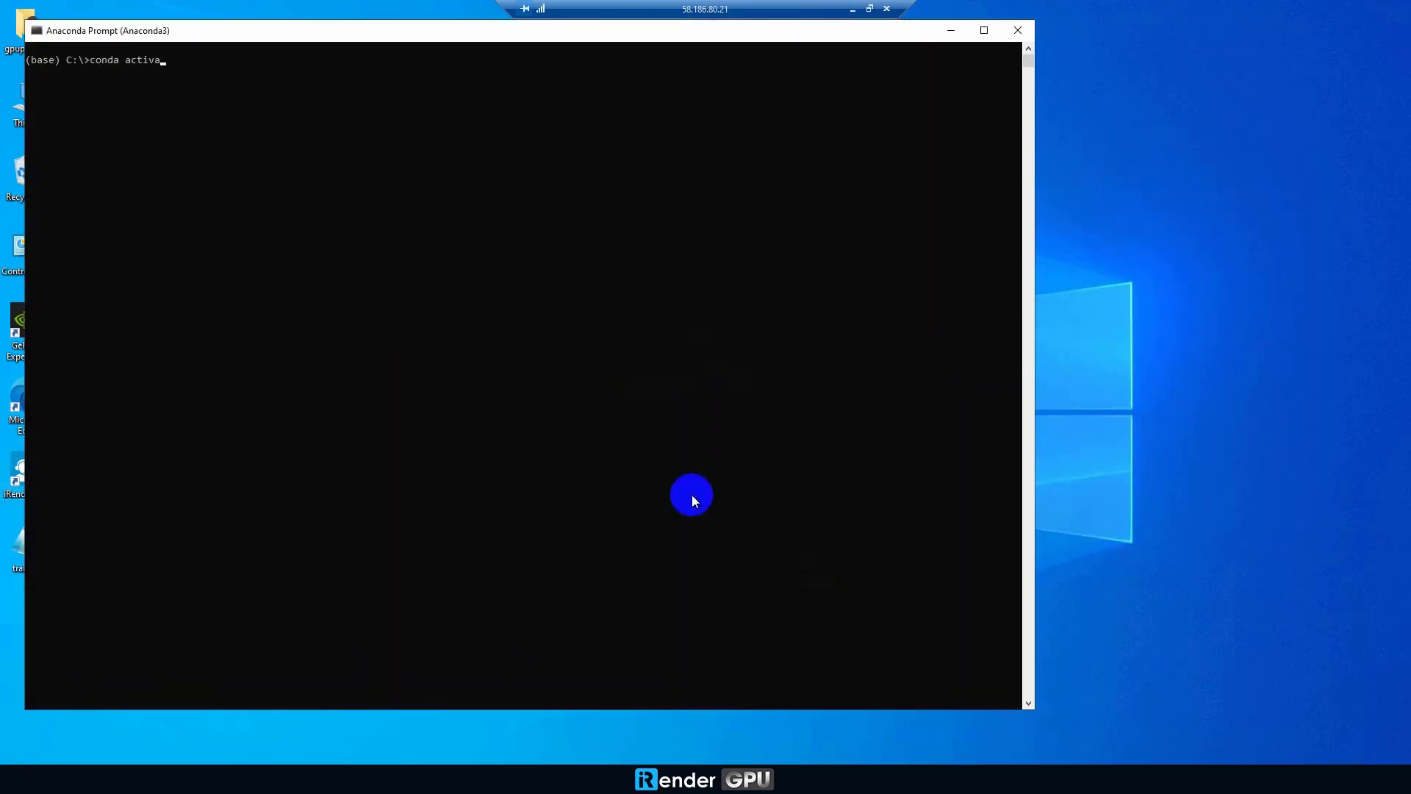
text(te tensorflowGPU)
key(Return)
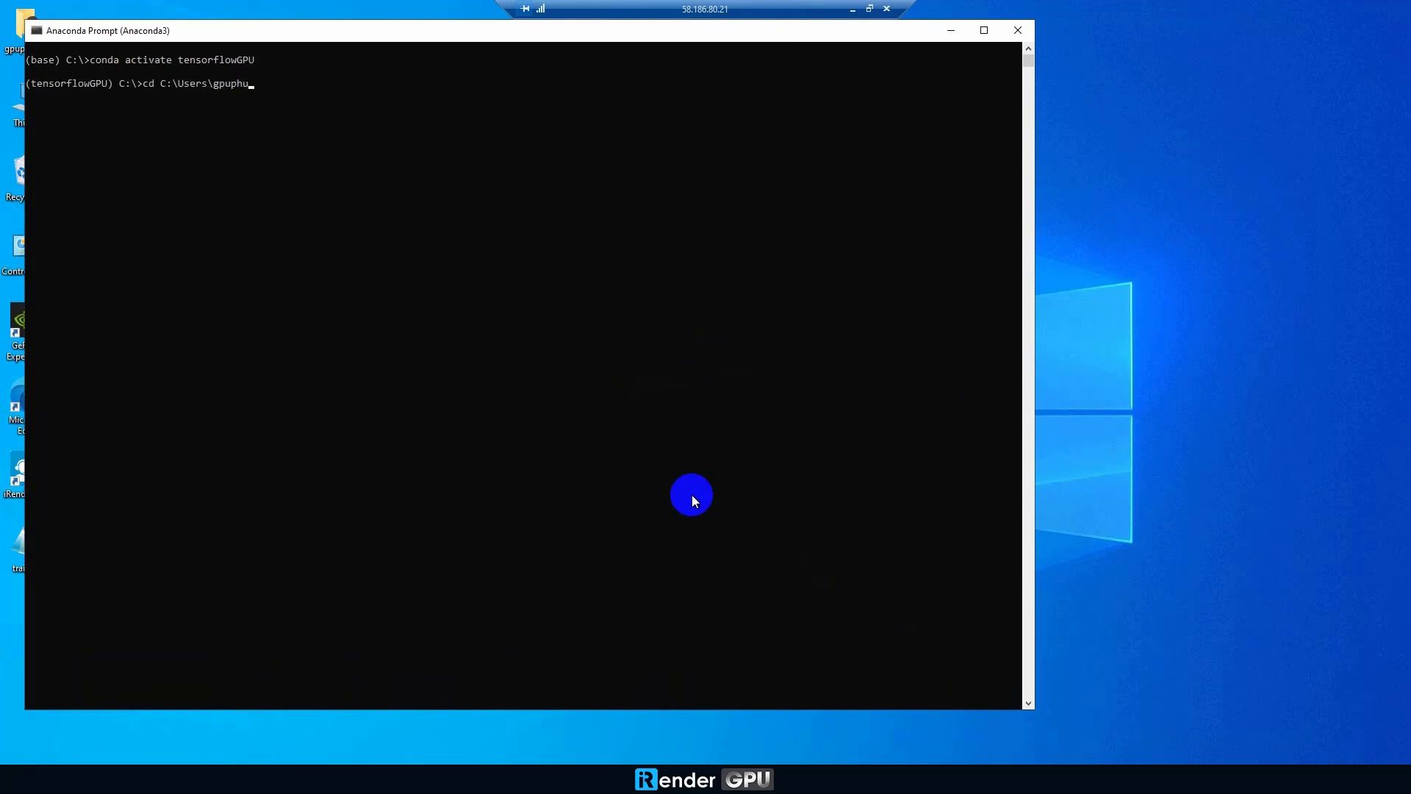
text(cd C:\Users\gpuphungir\Desktop)
key(Return)
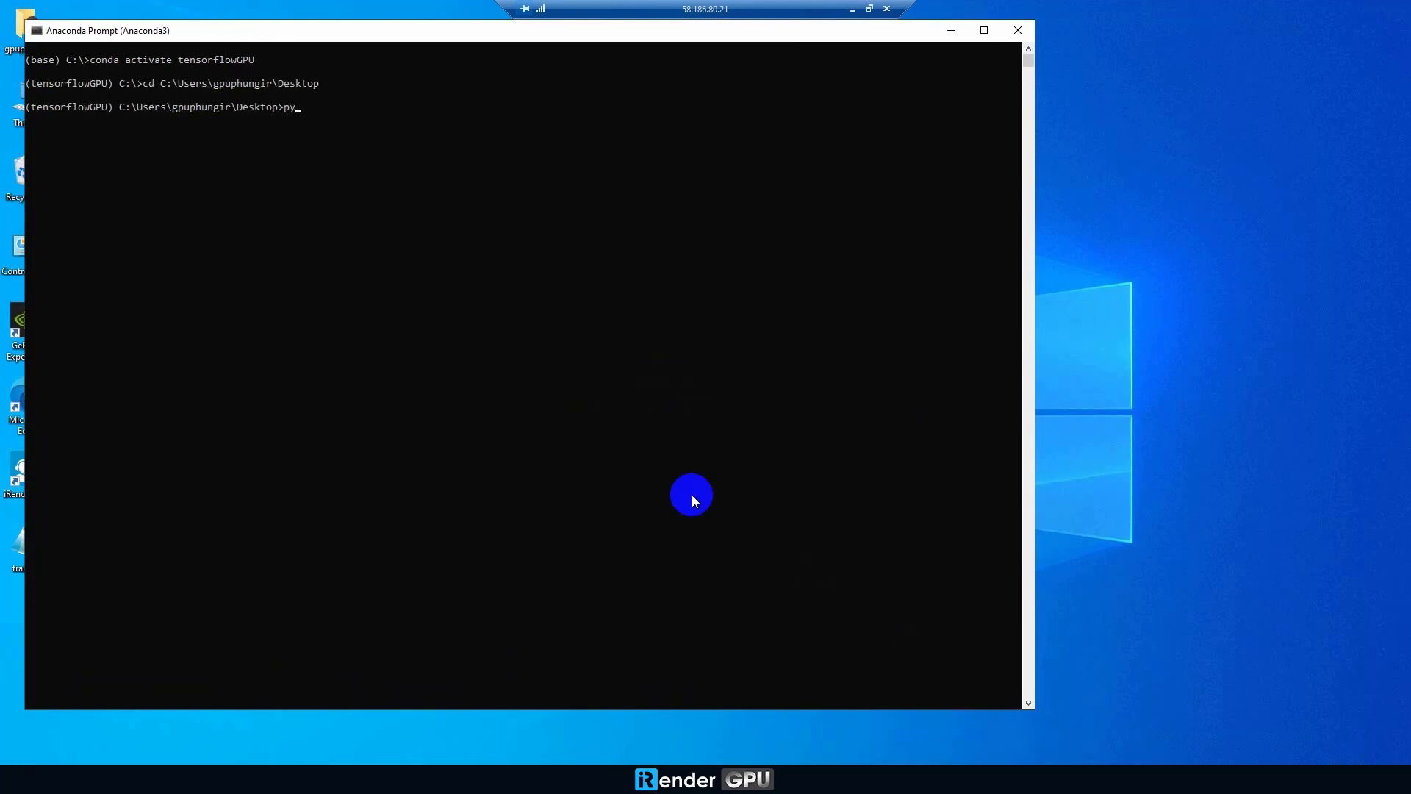
text(python training.py)
key(Return)
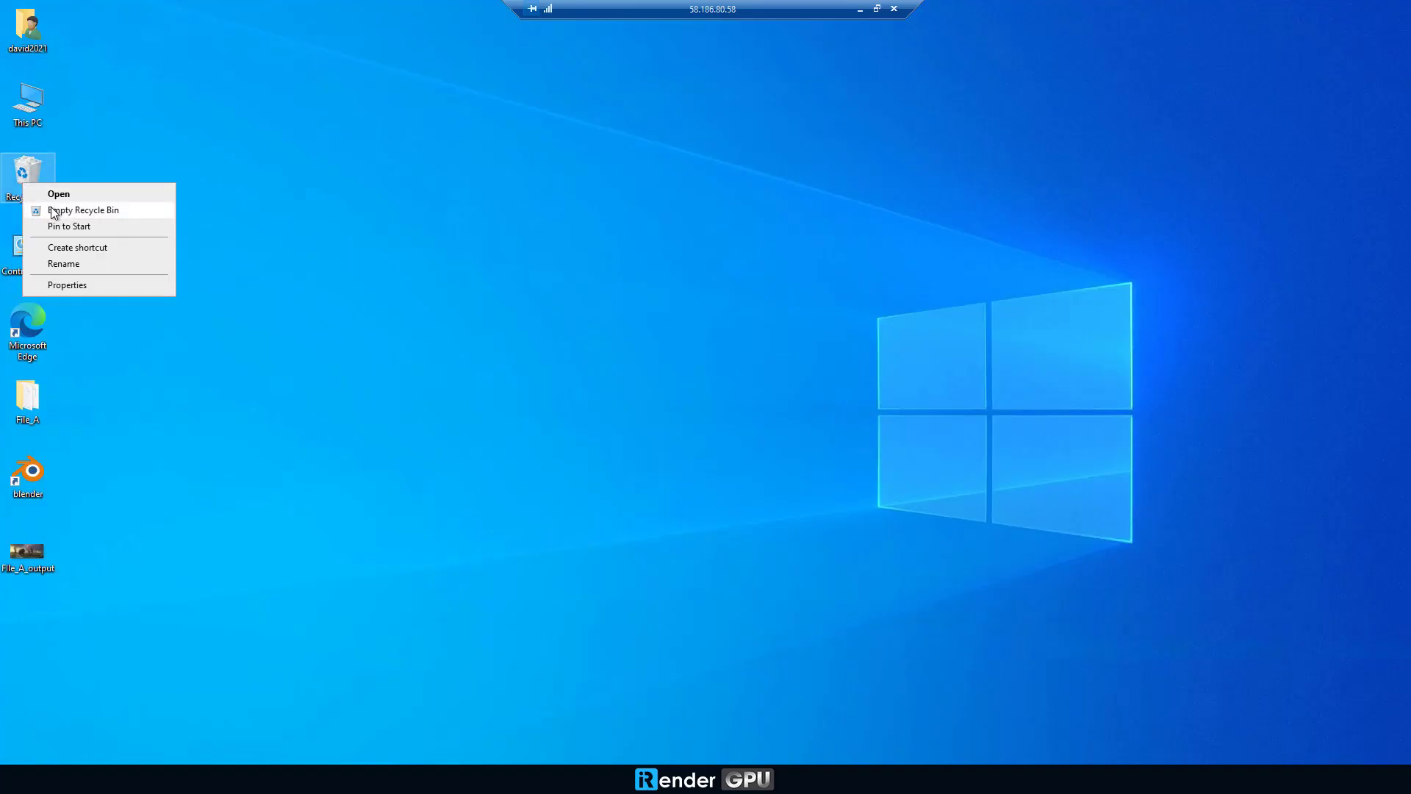
Step: Permanently delete the Blender installer from the remote desktop and disconnect the remote session
click(59, 262)
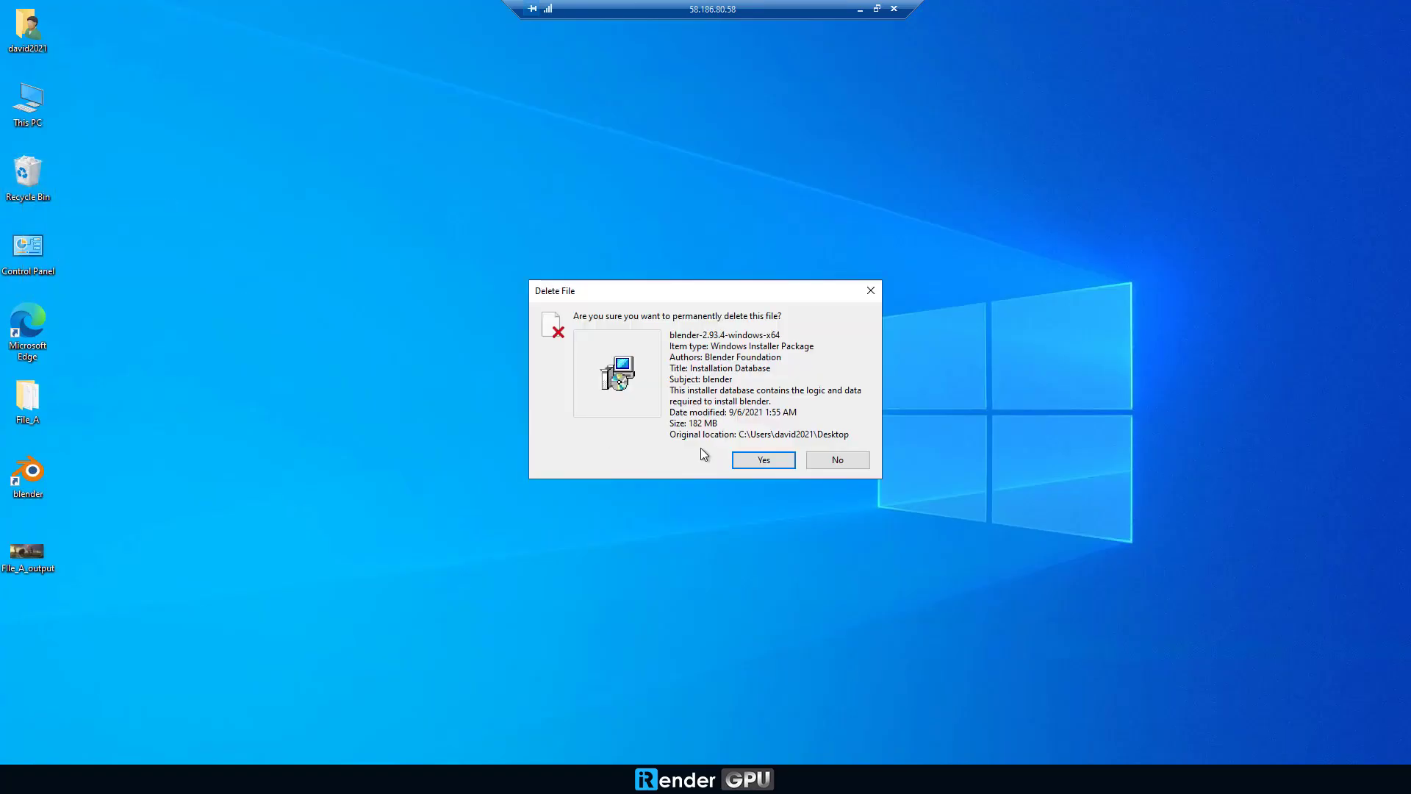
click(765, 460)
click(29, 396)
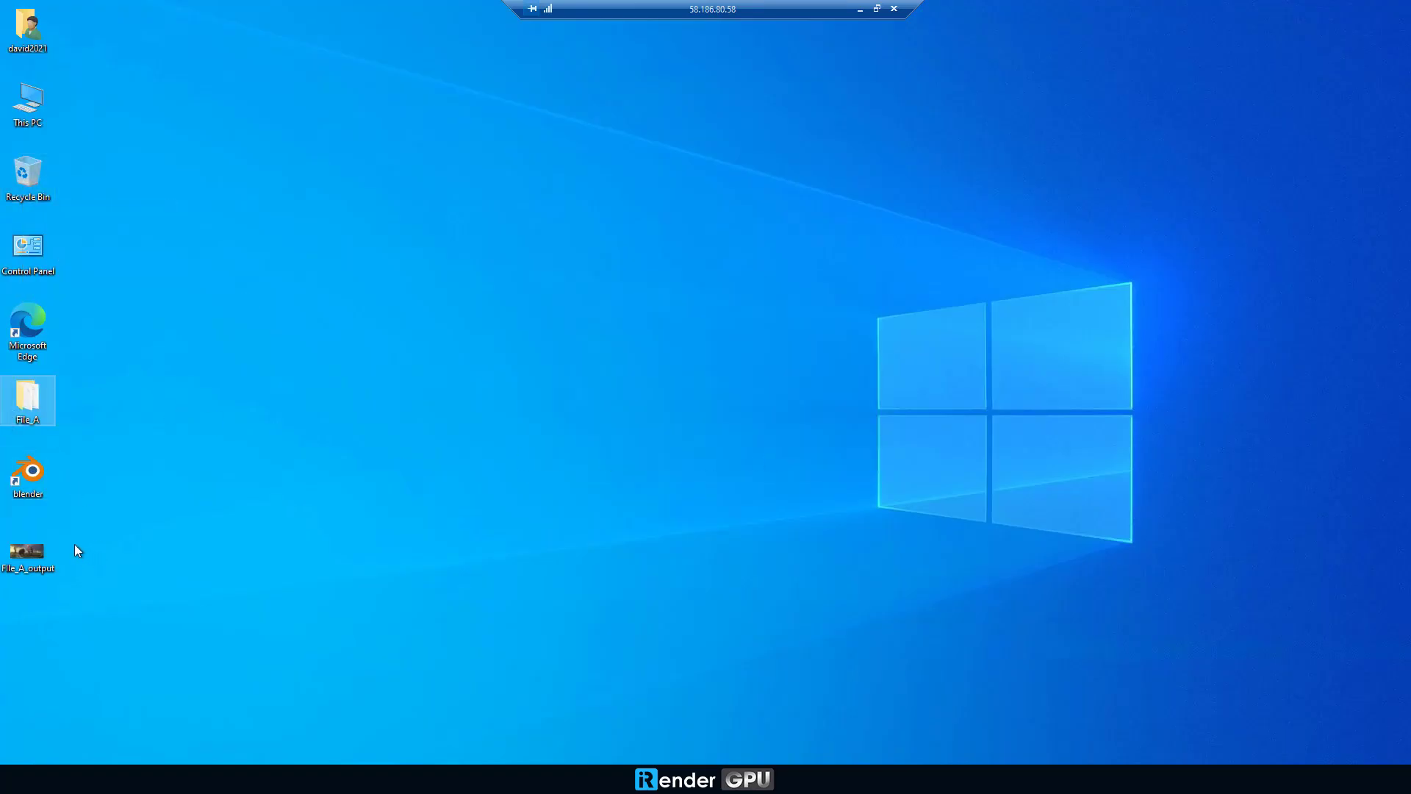
click(894, 9)
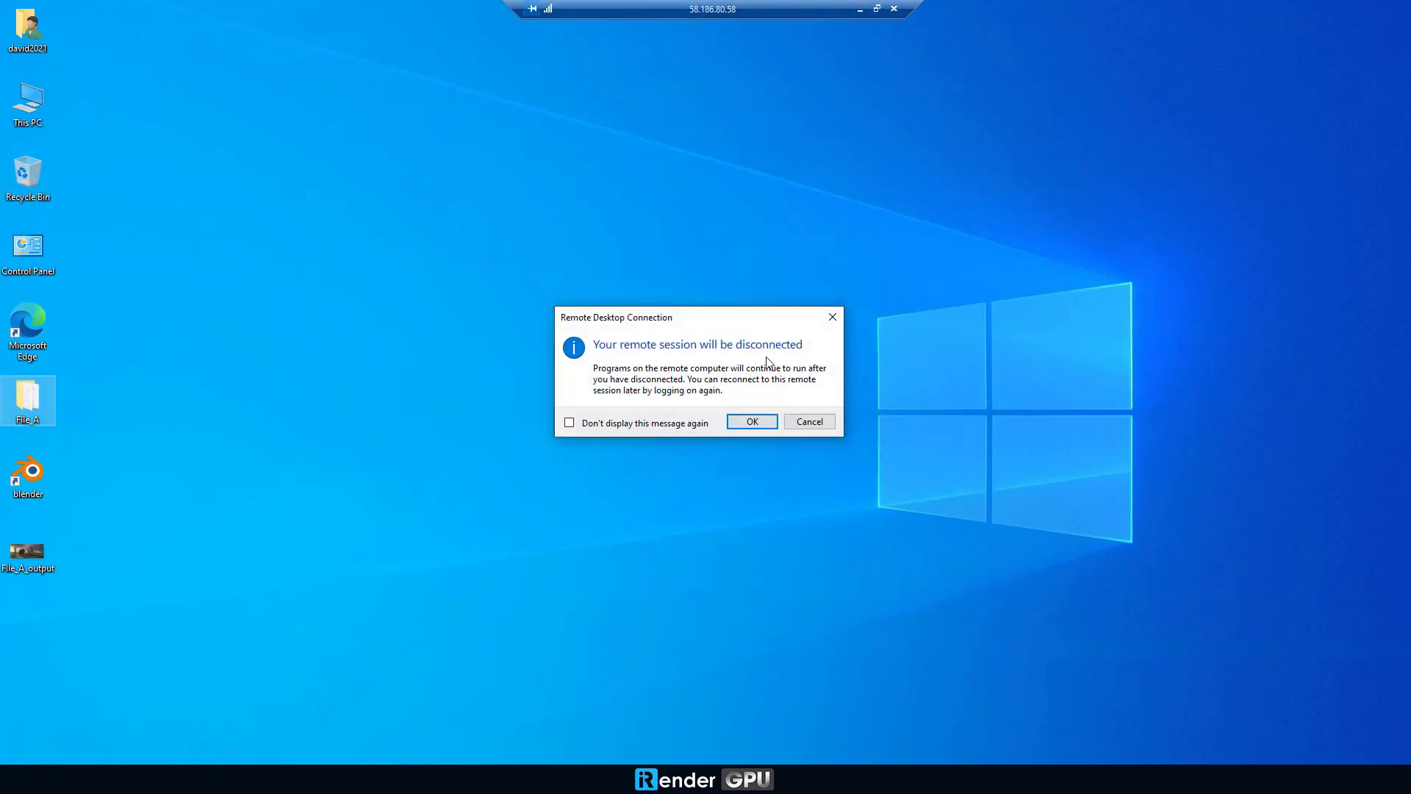
click(749, 420)
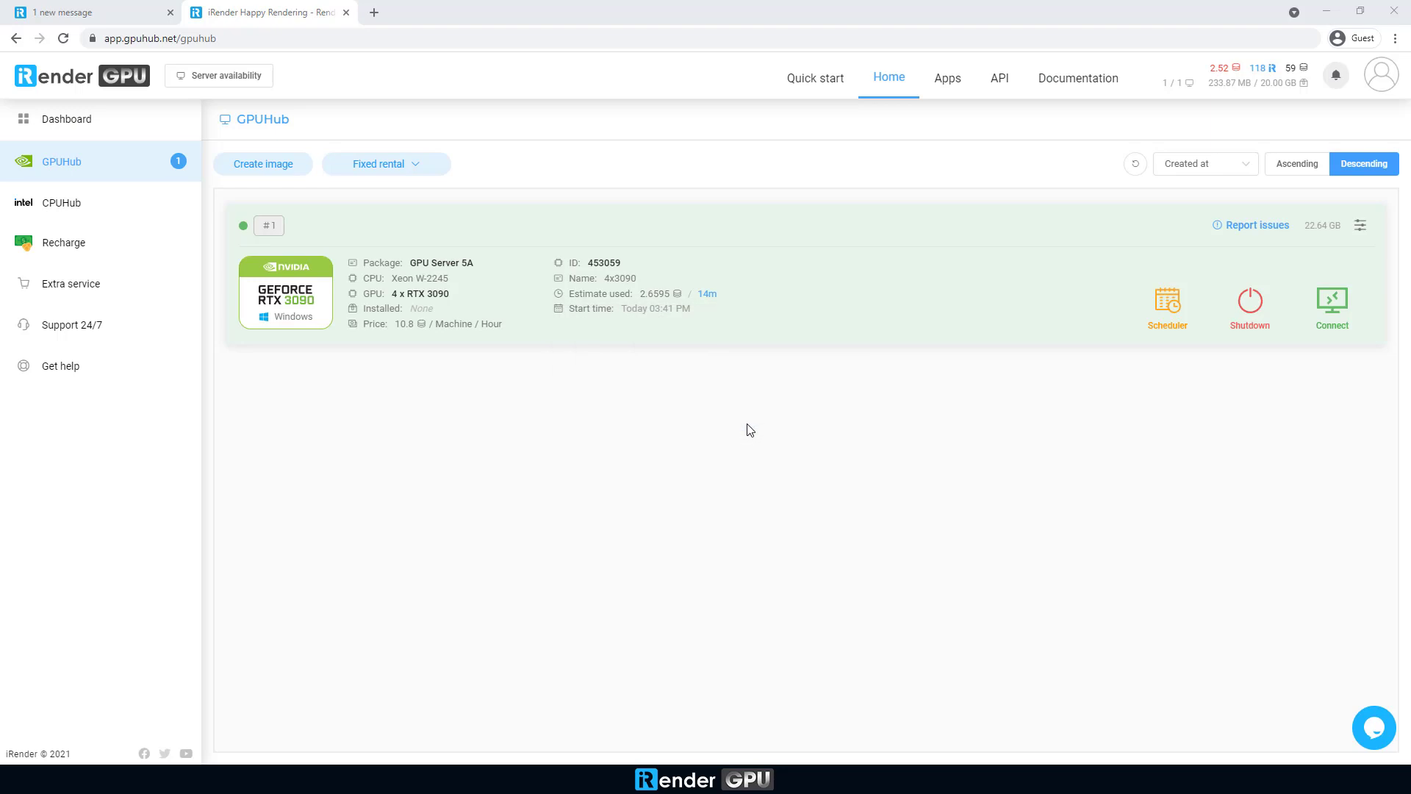
Step: Shut down the rented 4x3090 machine and dismiss the five-star rating prompt
click(1251, 303)
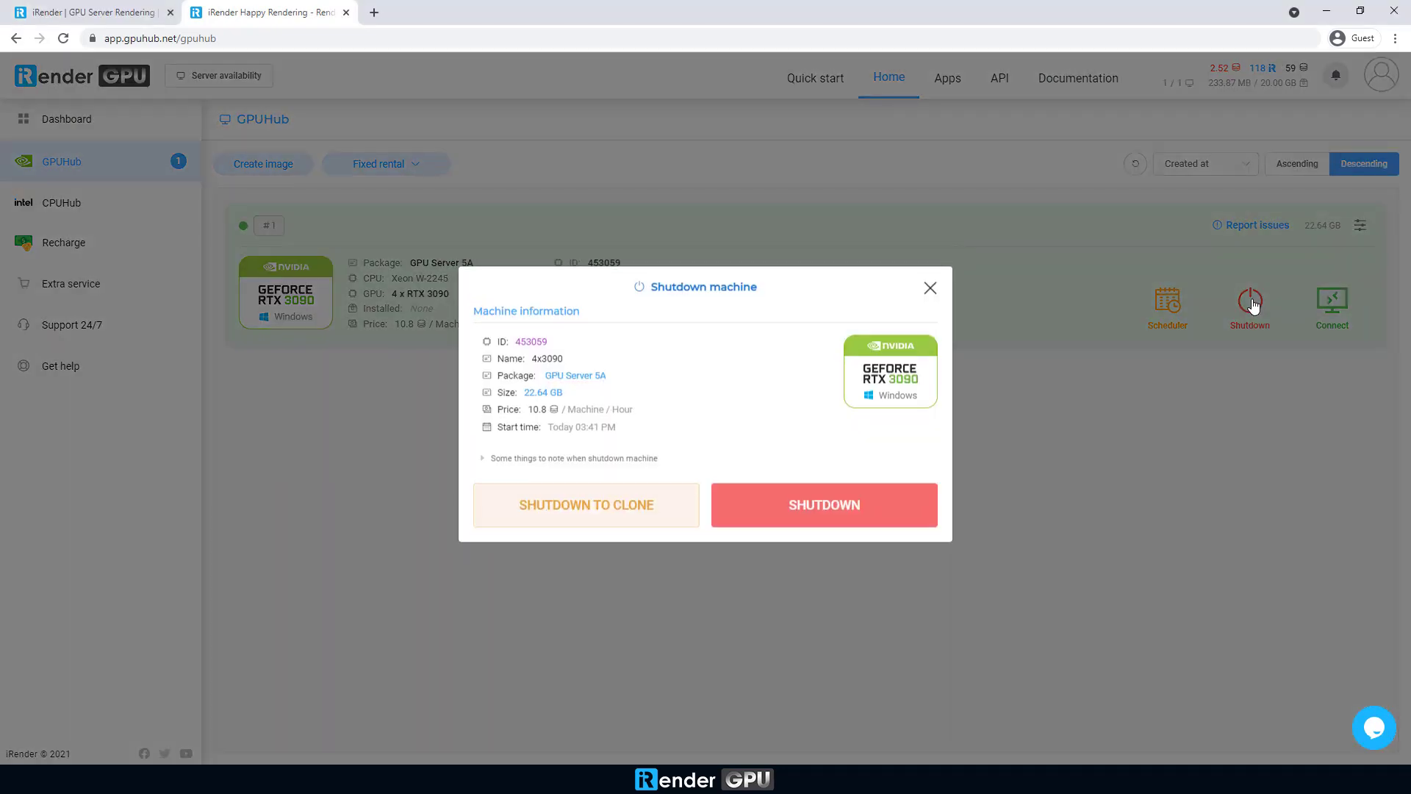
click(808, 513)
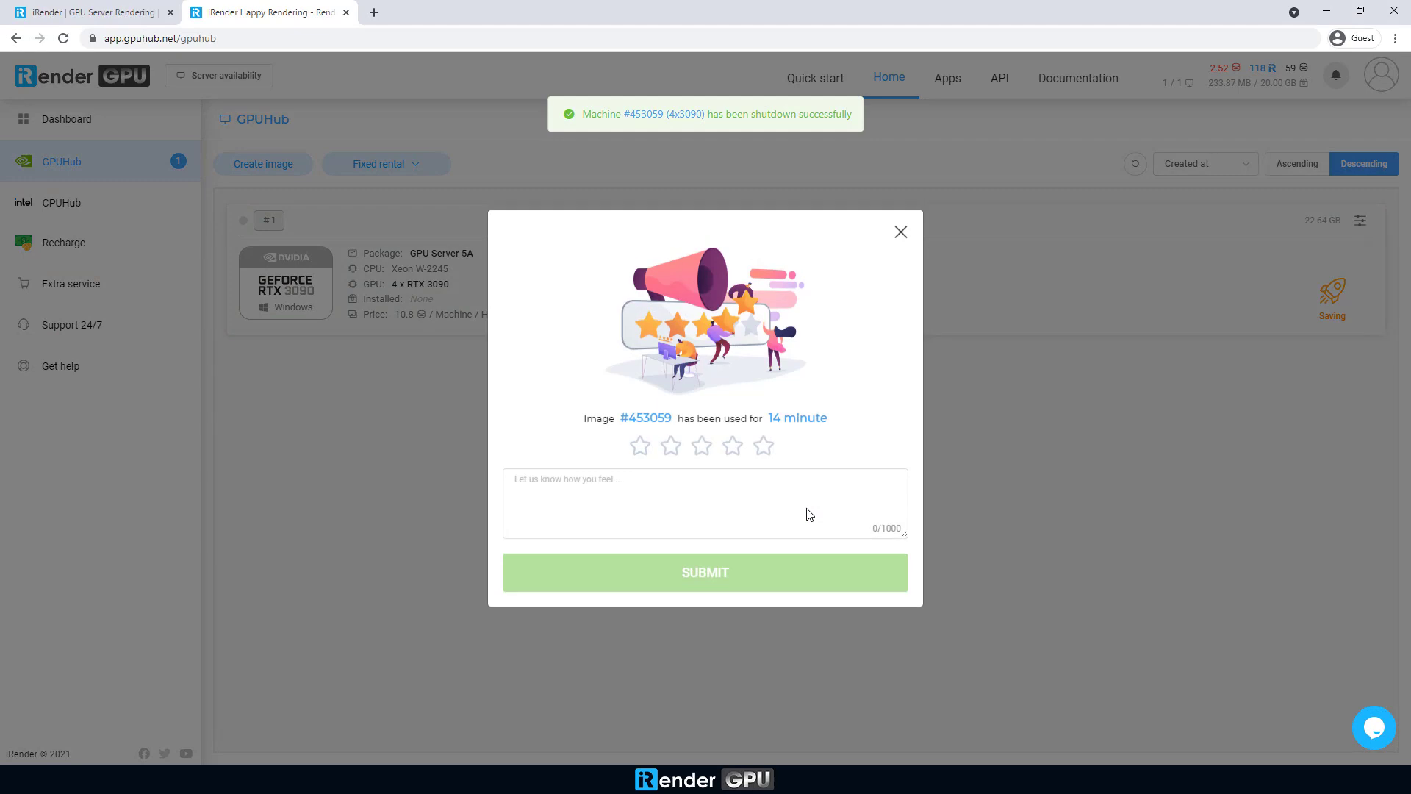
click(764, 446)
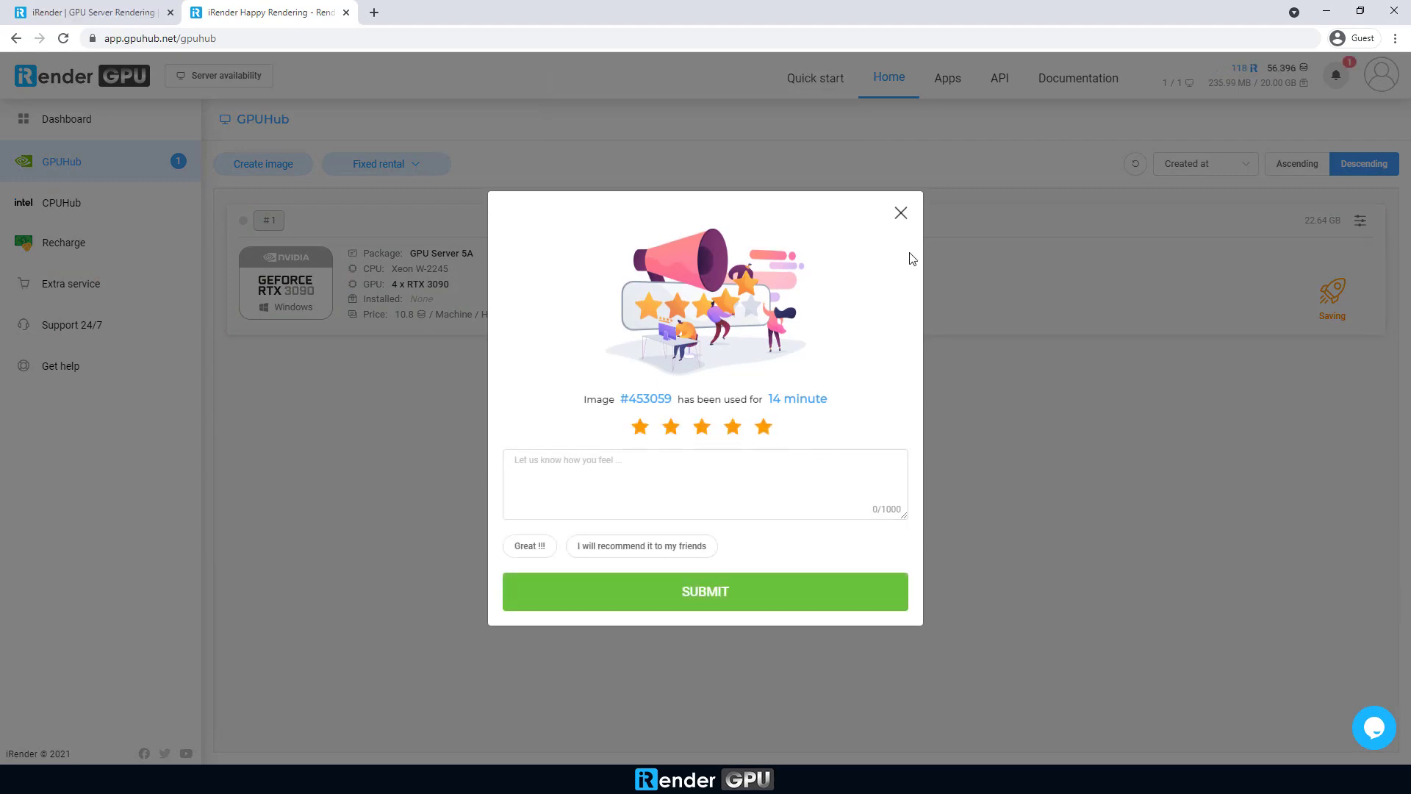
click(901, 213)
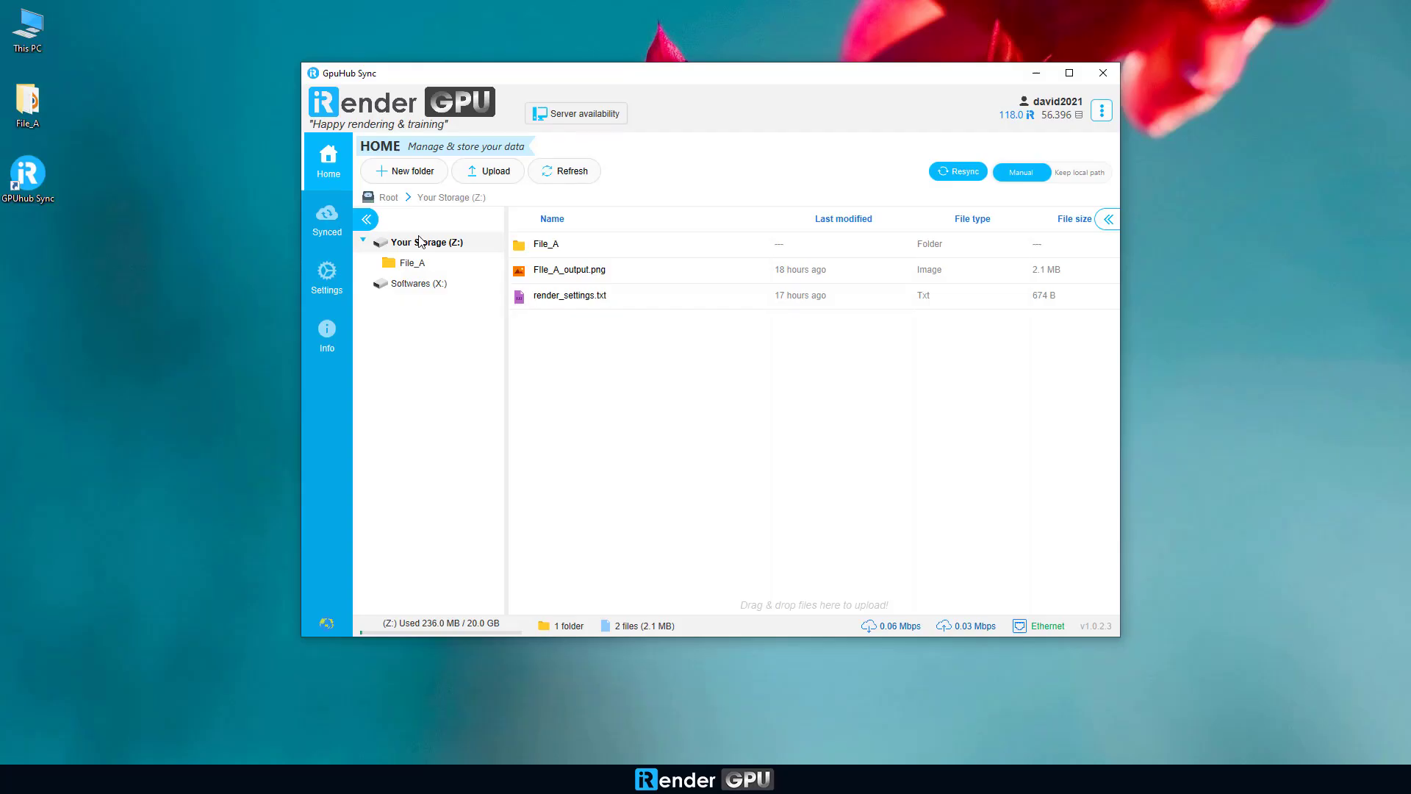
Step: Download File_A_output.png from Your Storage (Z:) into the local Desktop folder
right_click(585, 275)
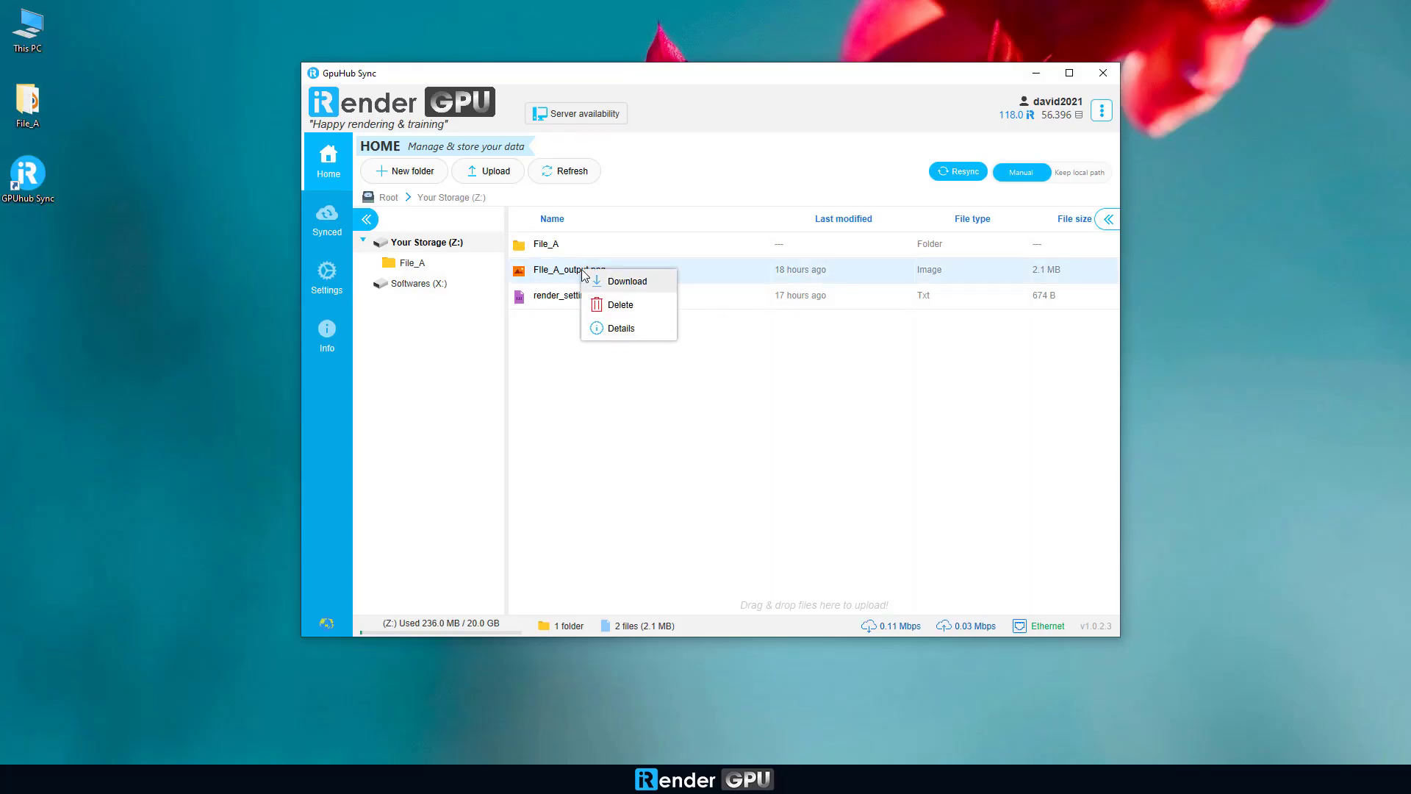
click(602, 282)
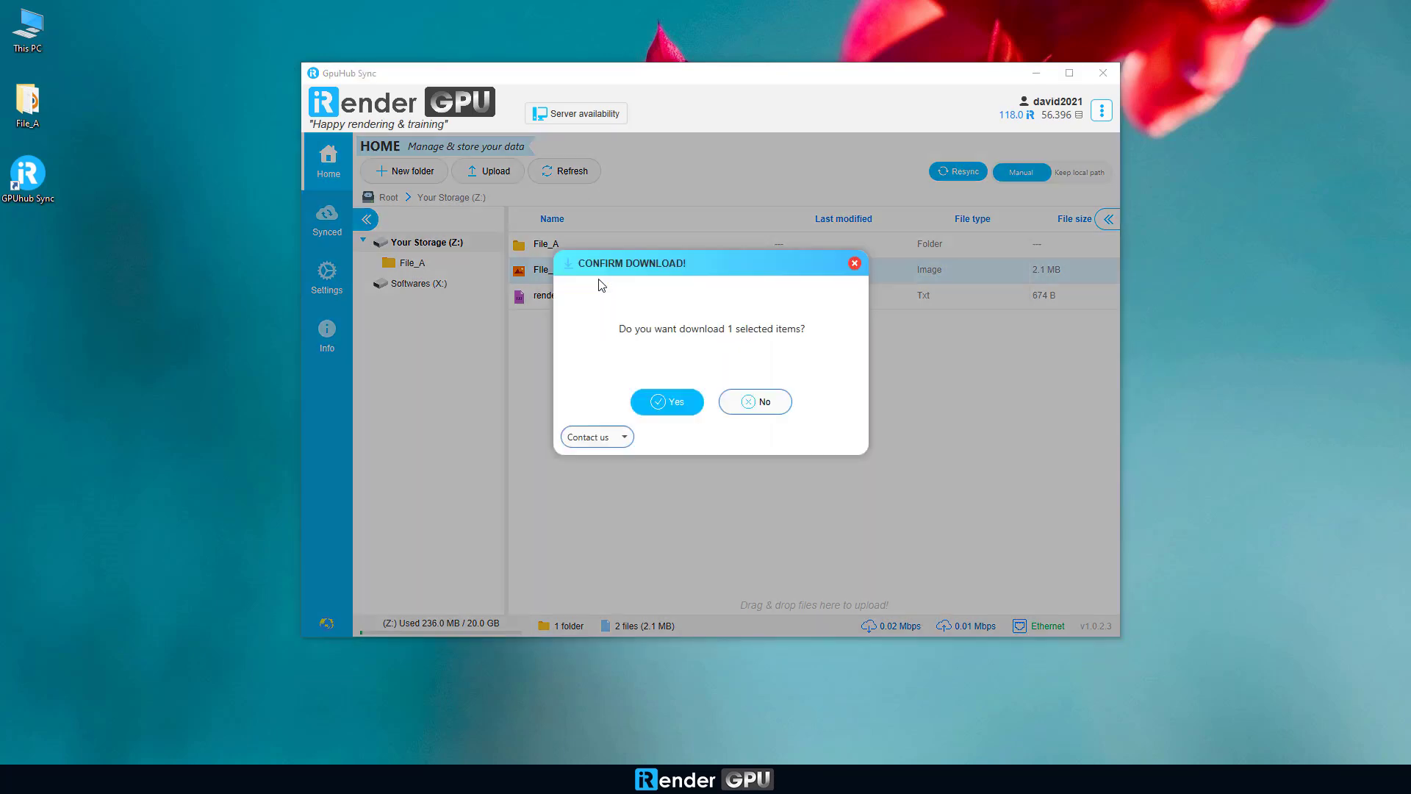
click(655, 397)
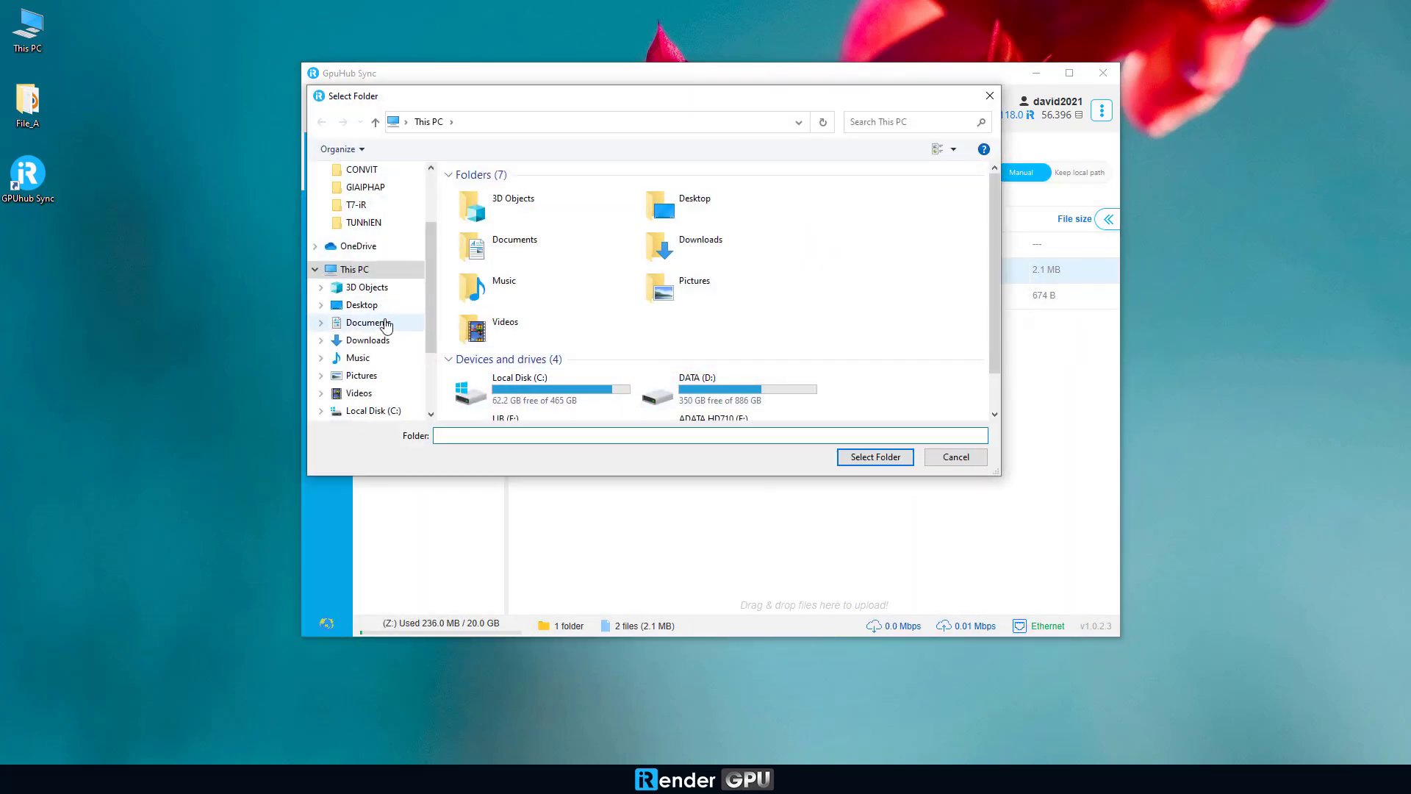
scroll(382, 323, down, 2)
click(364, 235)
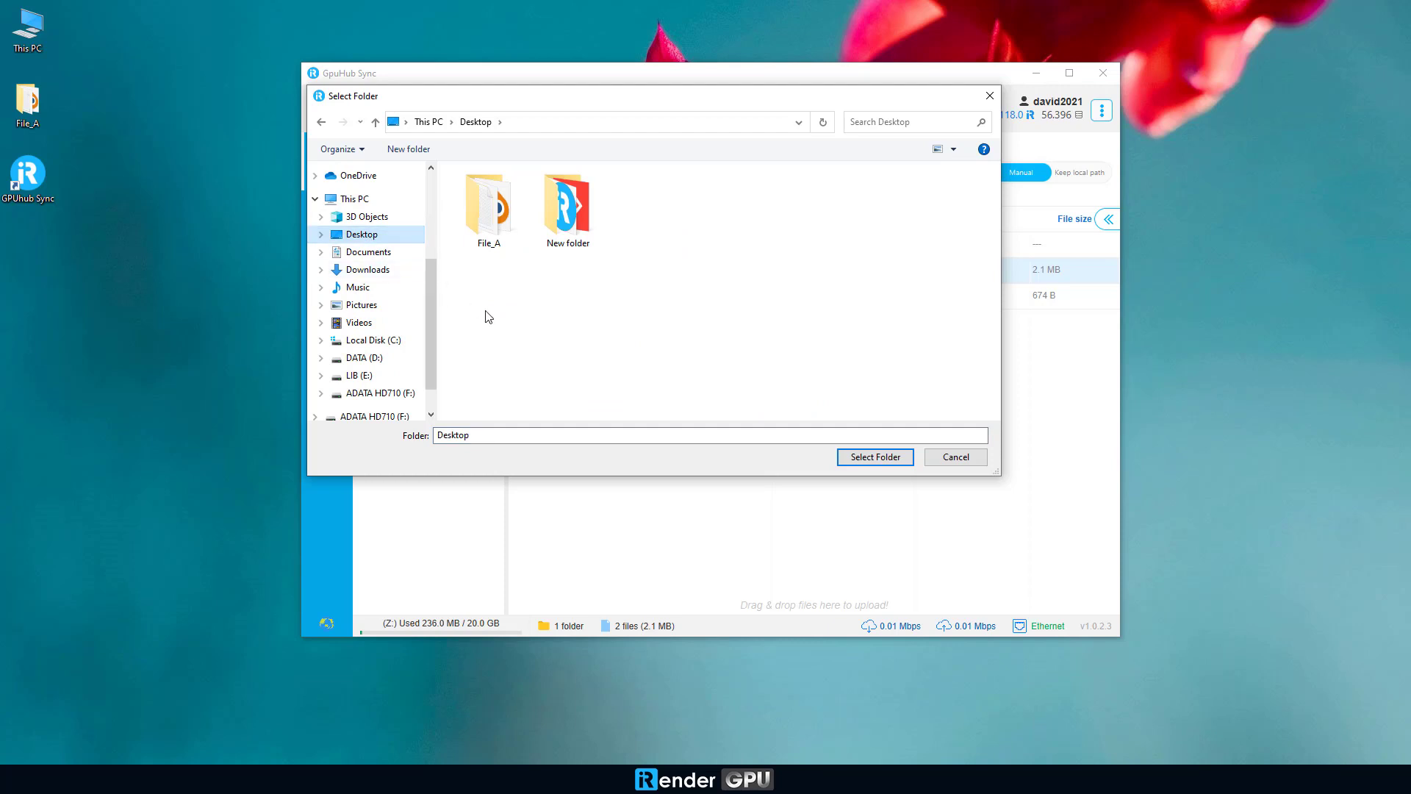
click(862, 459)
click(862, 459)
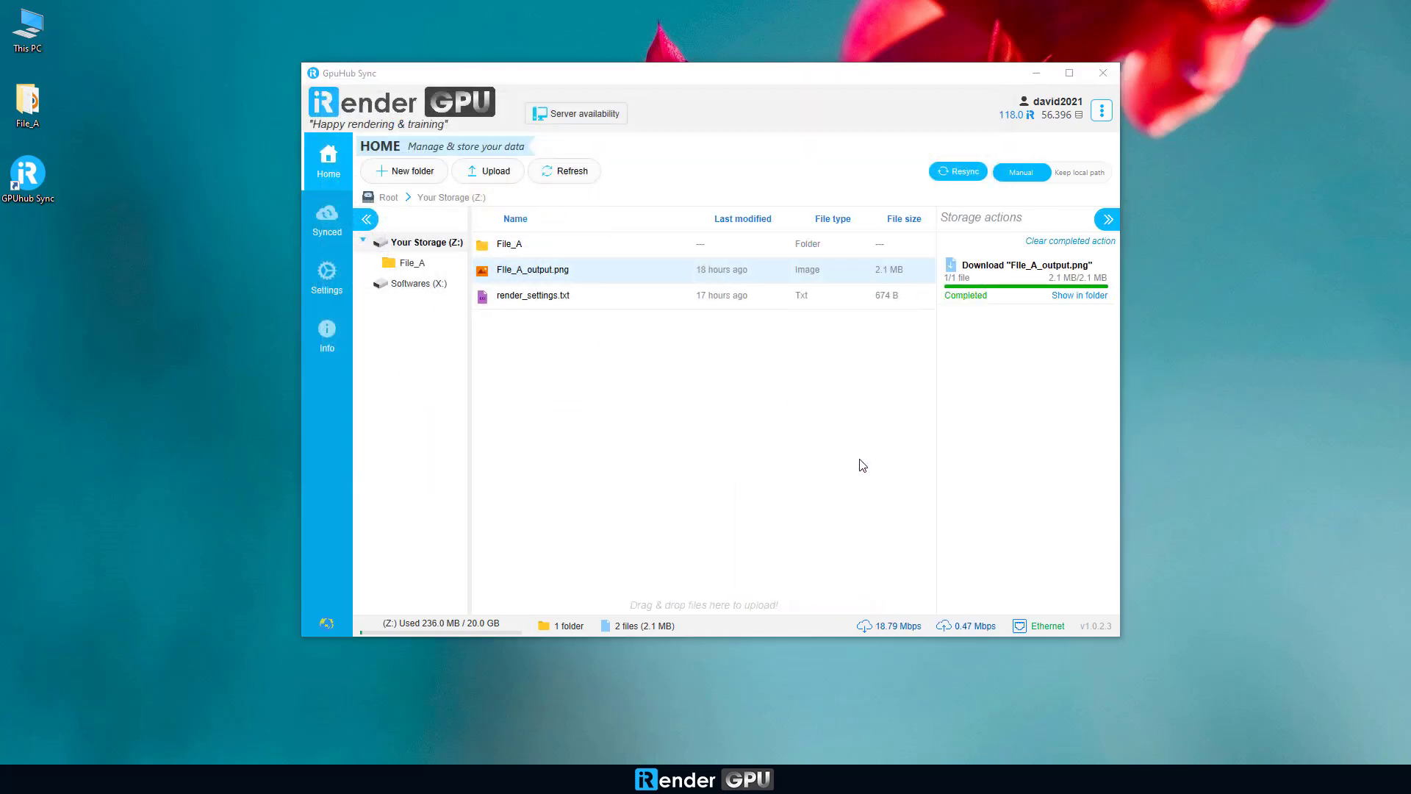
Step: Open File_A_output.png from the desktop in Photos, close it, then refresh the desktop
click(1036, 73)
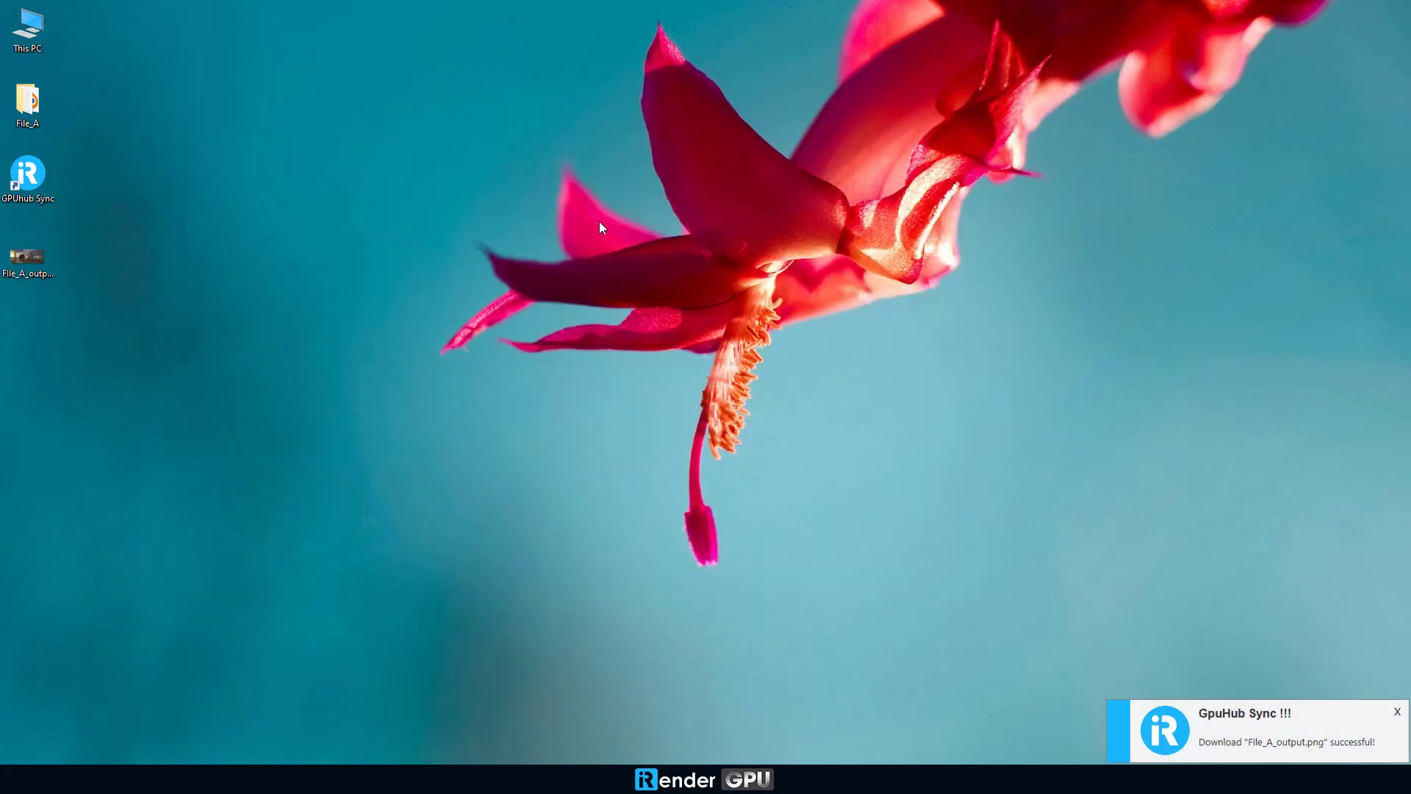
click(34, 268)
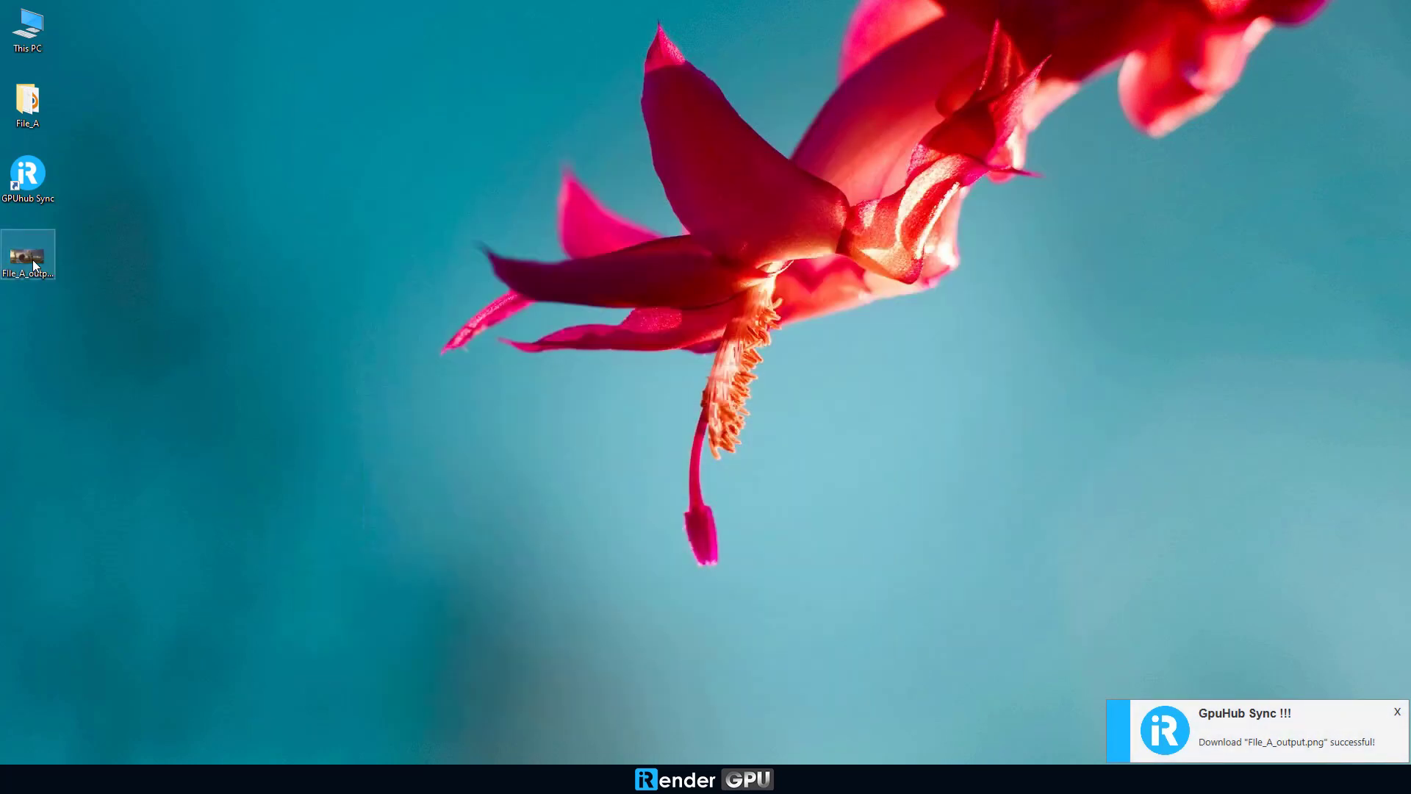
double_click(32, 261)
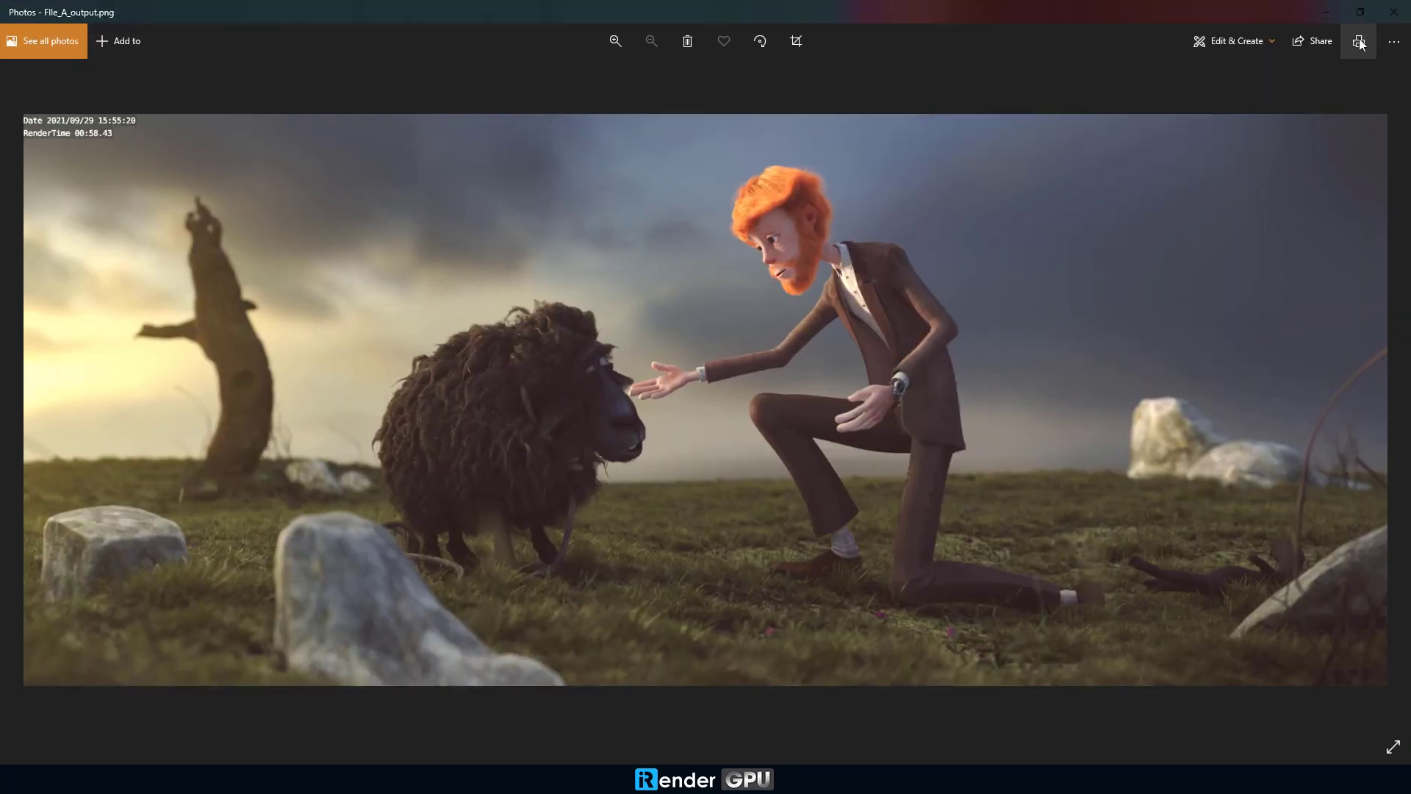
click(1361, 13)
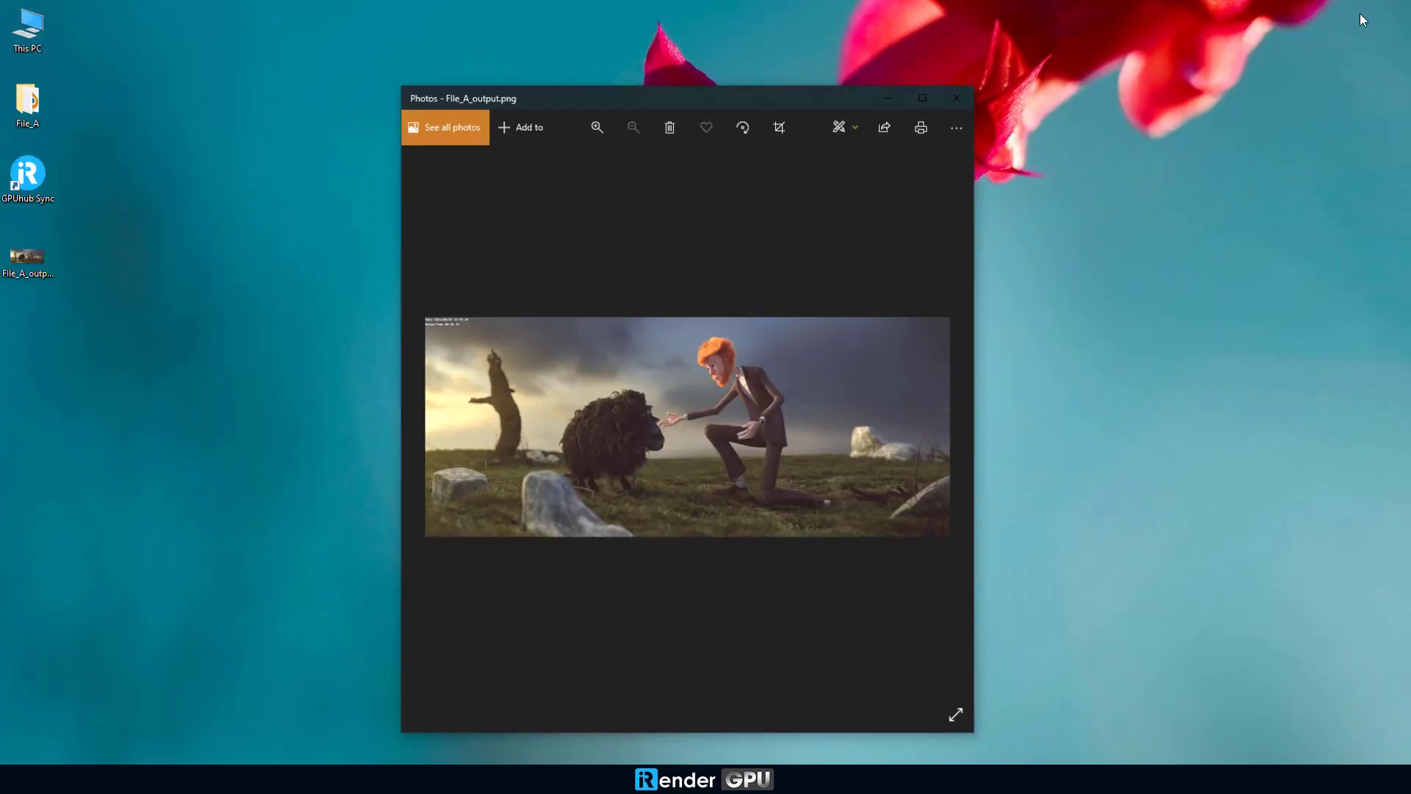
click(959, 106)
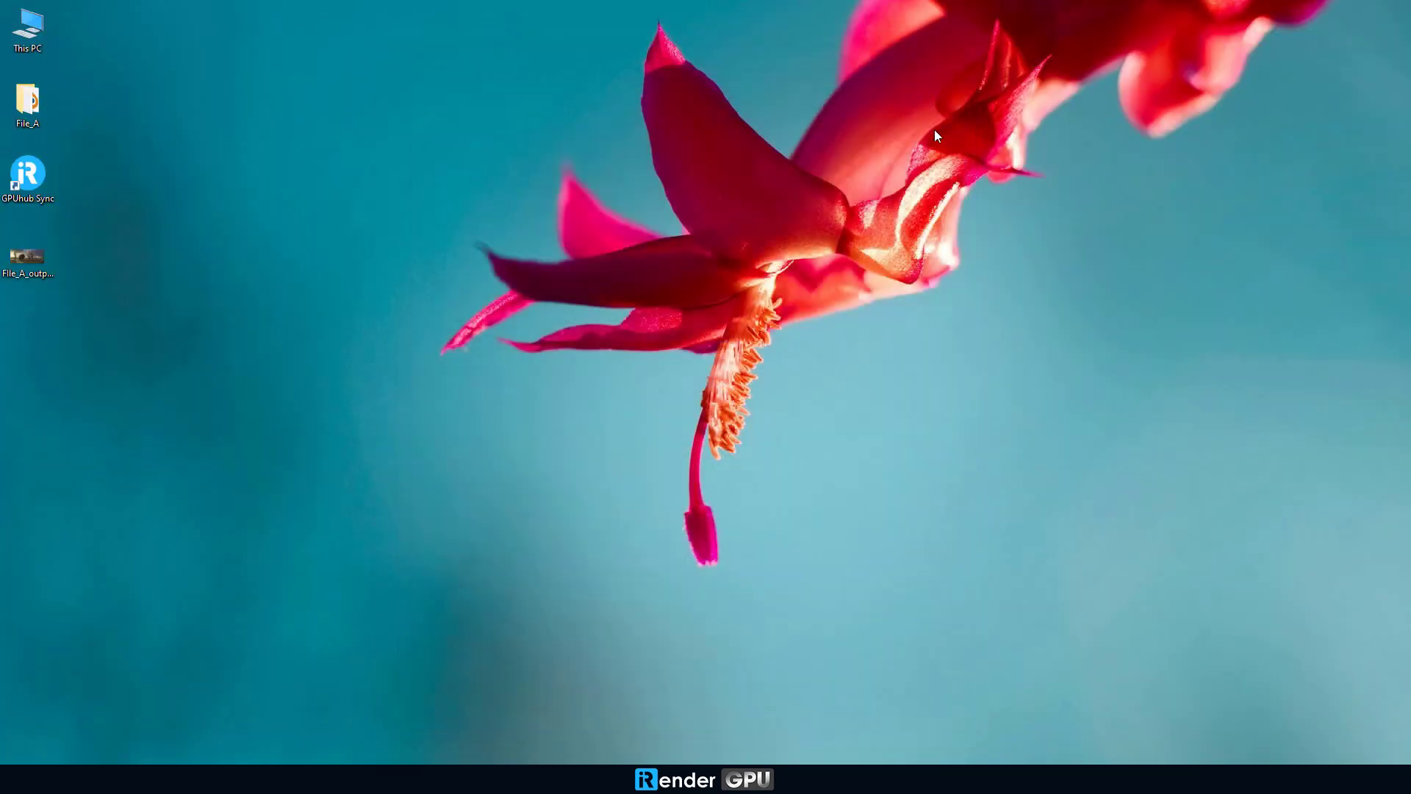
right_click(275, 281)
click(303, 315)
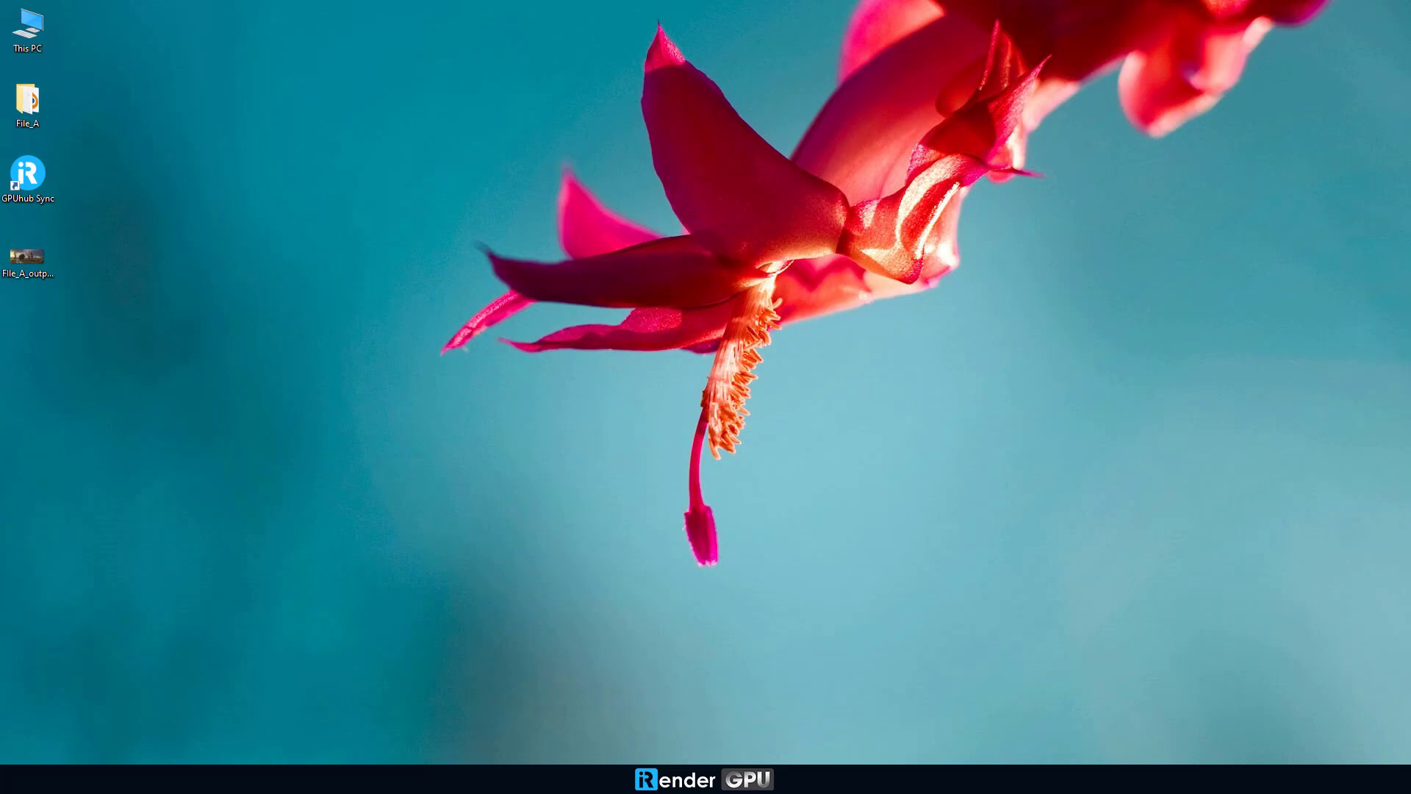